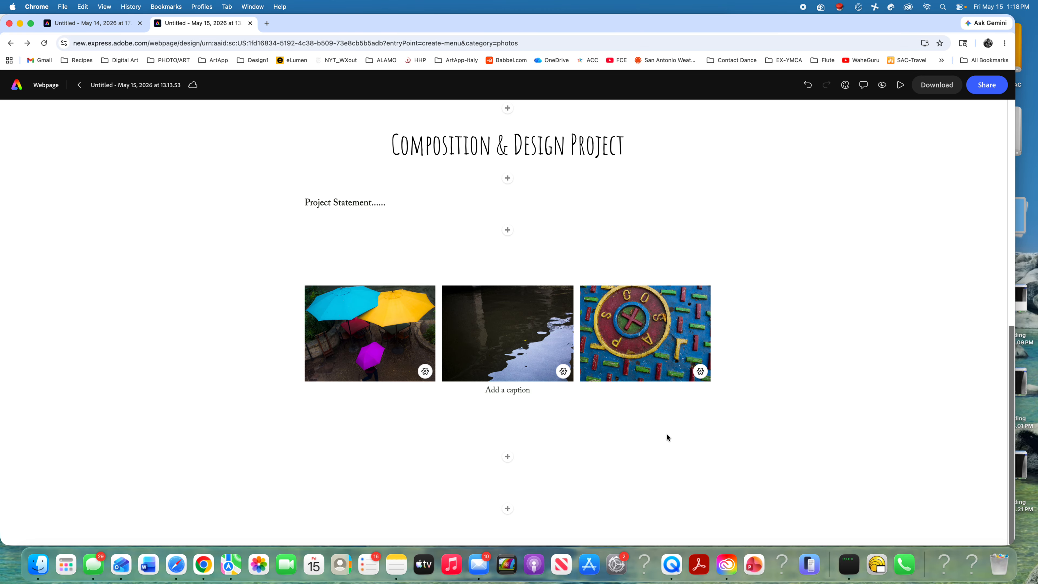
Step: Add the text "Triangle Compositions" below the three-photo grid and format it as a Heading
{"action": "left_click", "coordinate": [508, 456]}
{"action": "left_click", "coordinate": [455, 360]}
{"action": "type", "text": "Trian"}
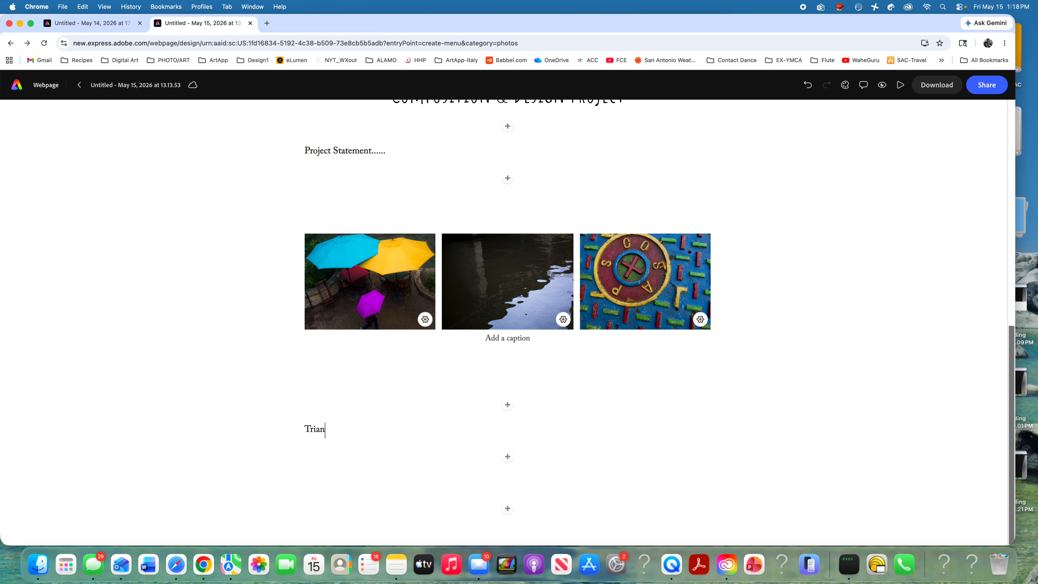
{"action": "type", "text": "gle Compositions"}
{"action": "left_click_drag", "start_coordinate": [399, 429], "coordinate": [290, 429]}
{"action": "left_click", "coordinate": [421, 406]}
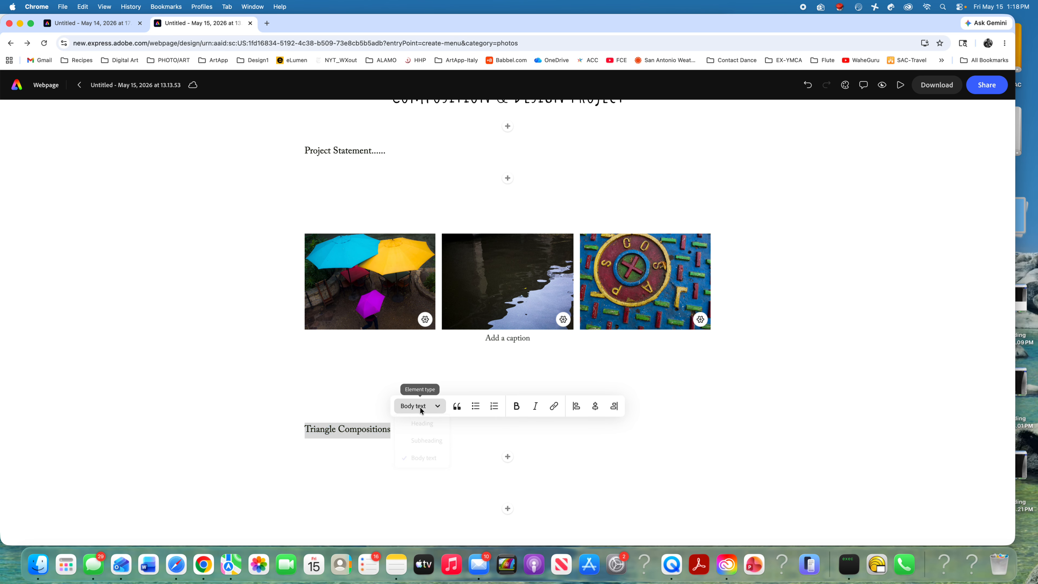
{"action": "left_click", "coordinate": [423, 423]}
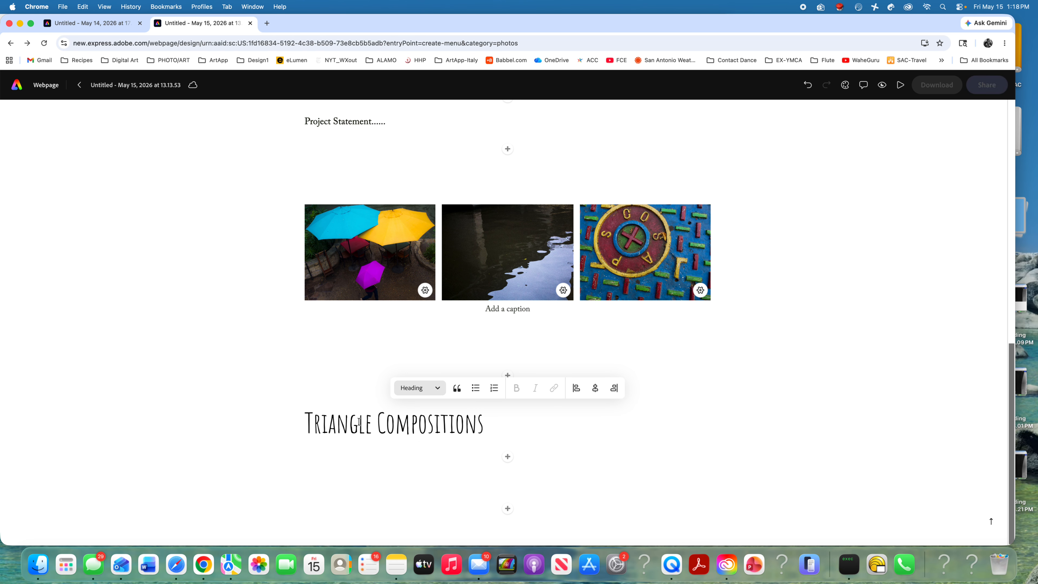
Step: Copy the "Project Statement......" line into a new body text block beneath the Triangle Compositions heading
{"action": "left_click_drag", "start_coordinate": [427, 122], "coordinate": [286, 127]}
{"action": "key", "text": "super+c"}
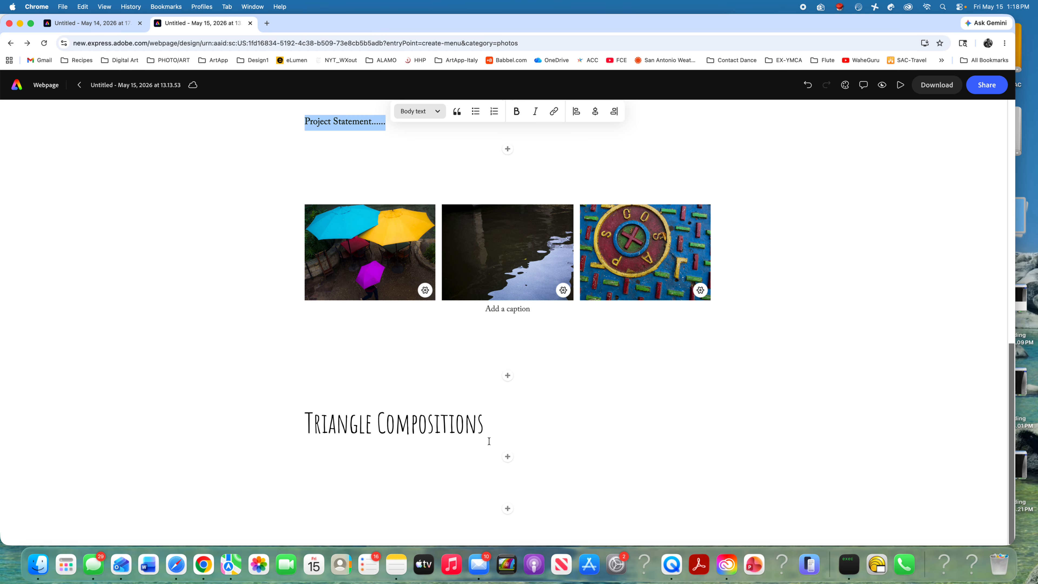
{"action": "left_click", "coordinate": [507, 457]}
{"action": "left_click", "coordinate": [457, 359]}
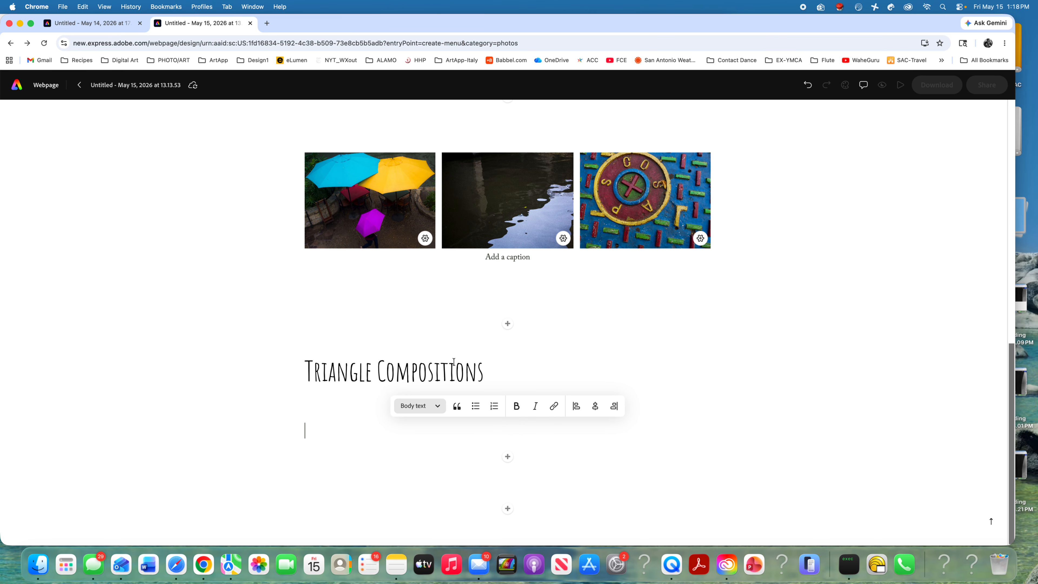
{"action": "key", "text": "super+v"}
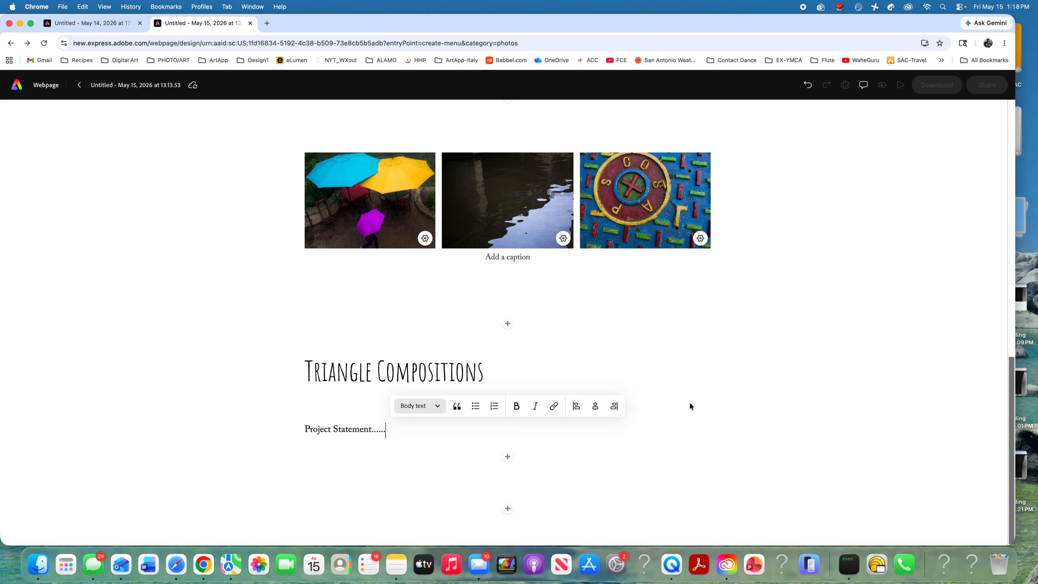
{"action": "left_click", "coordinate": [690, 406]}
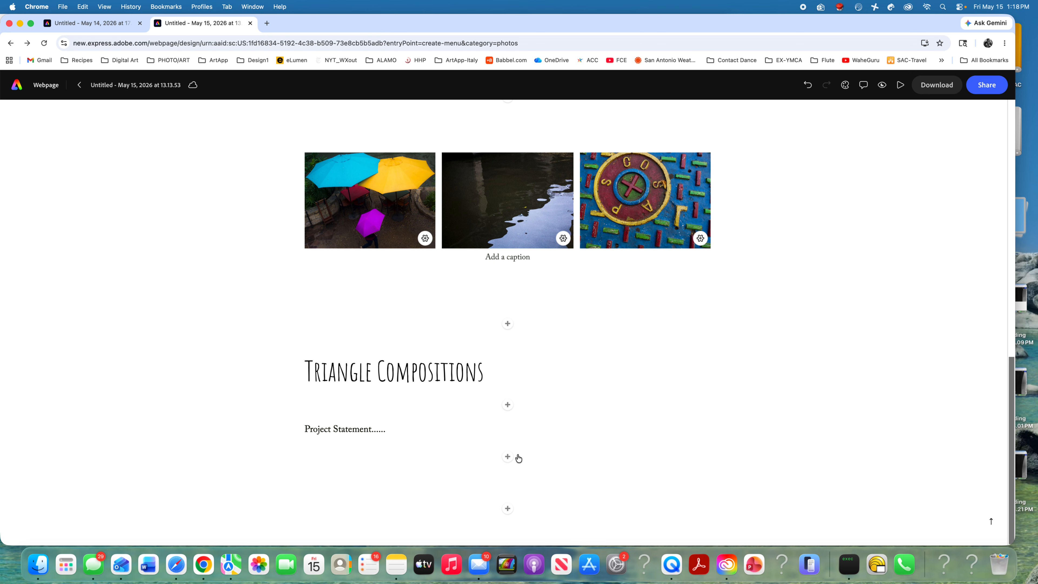
Step: Insert a split layout below the Triangle Compositions project statement and swap its image and content sides
{"action": "left_click", "coordinate": [509, 457]}
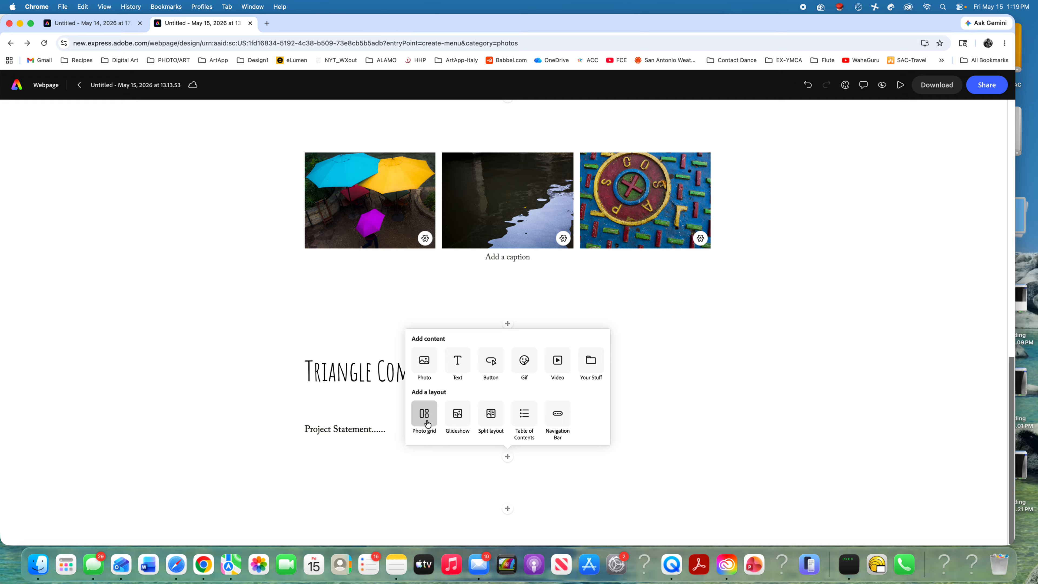
{"action": "left_click", "coordinate": [490, 415]}
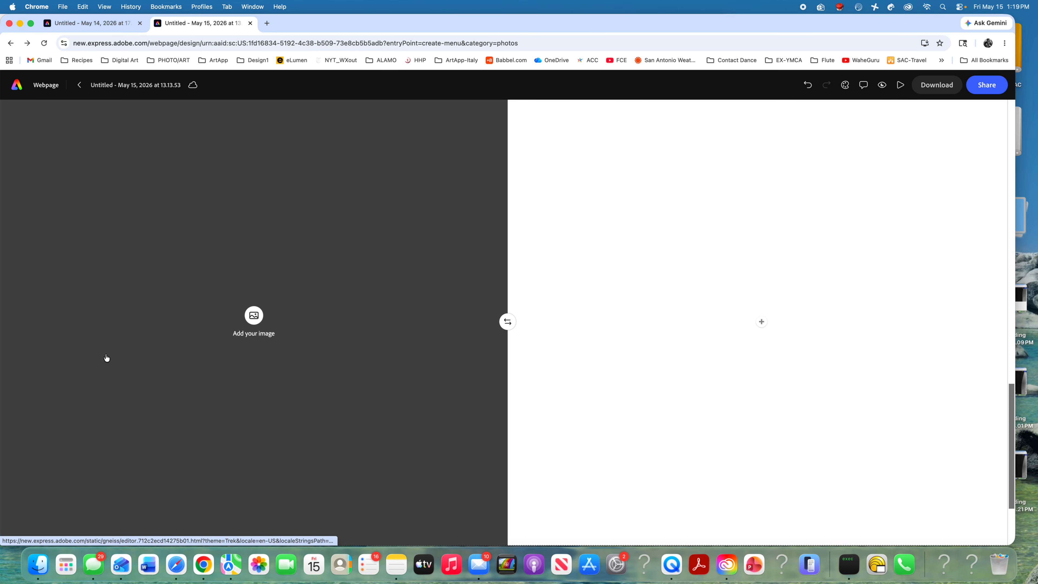
{"action": "left_click", "coordinate": [507, 322]}
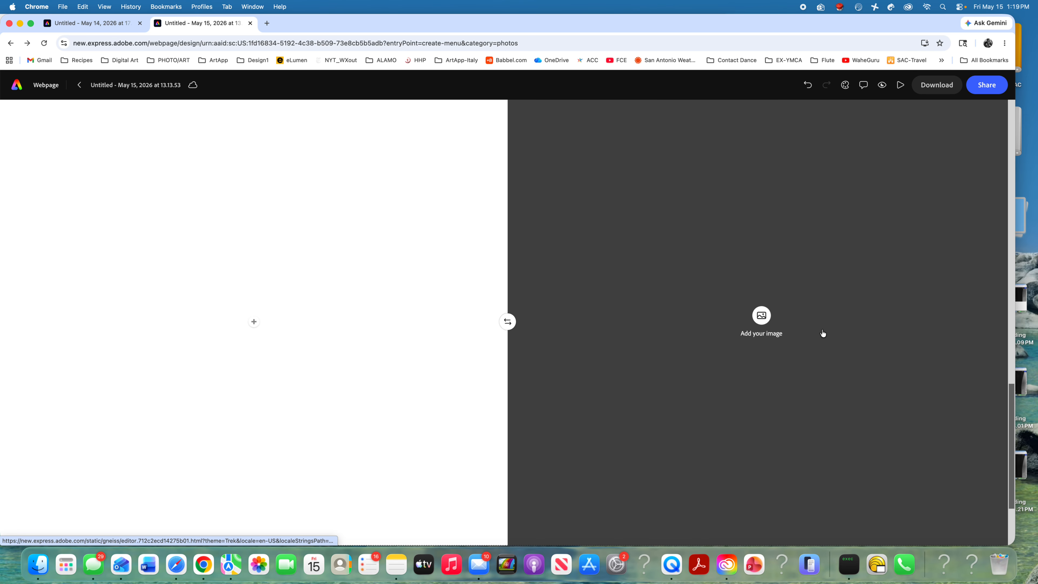
Step: Fill the split layout's image side with the 37_0_moder..._auction.jpg photo uploaded from the TRI folder
{"action": "left_click", "coordinate": [761, 315]}
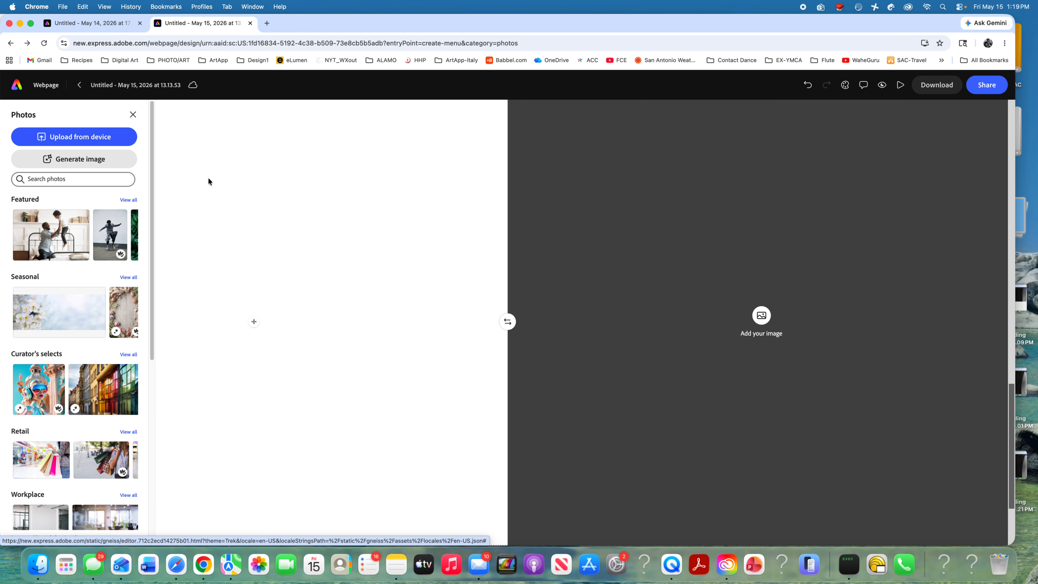
{"action": "left_click", "coordinate": [103, 137]}
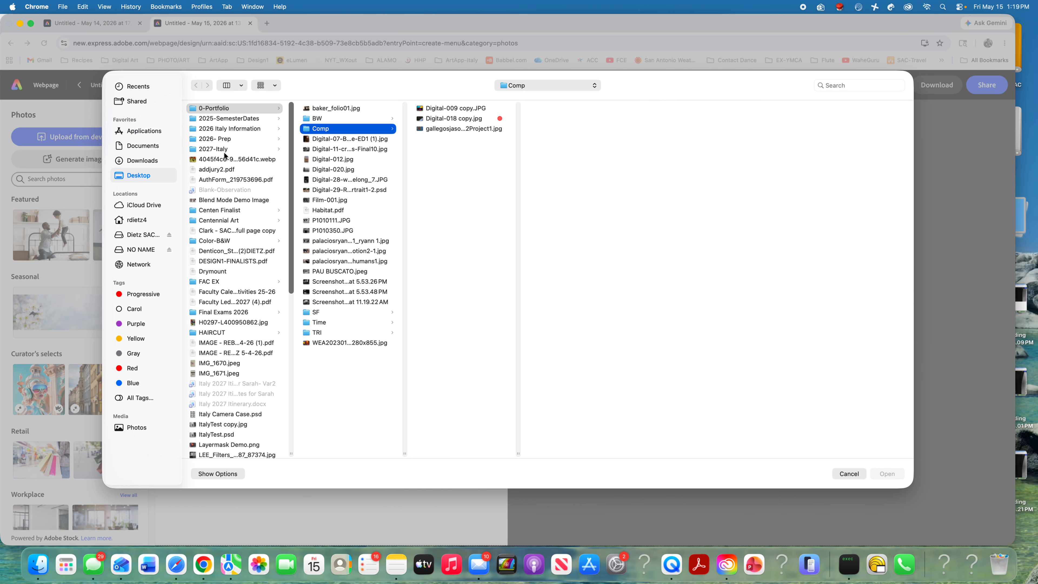
{"action": "left_click", "coordinate": [336, 333]}
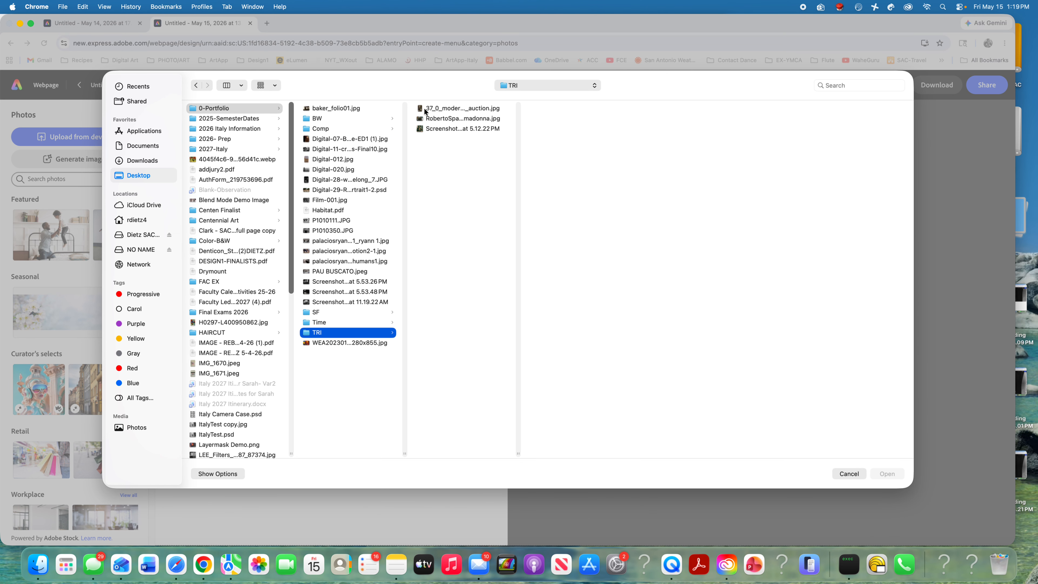
{"action": "left_click", "coordinate": [457, 108]}
{"action": "left_click", "coordinate": [887, 474]}
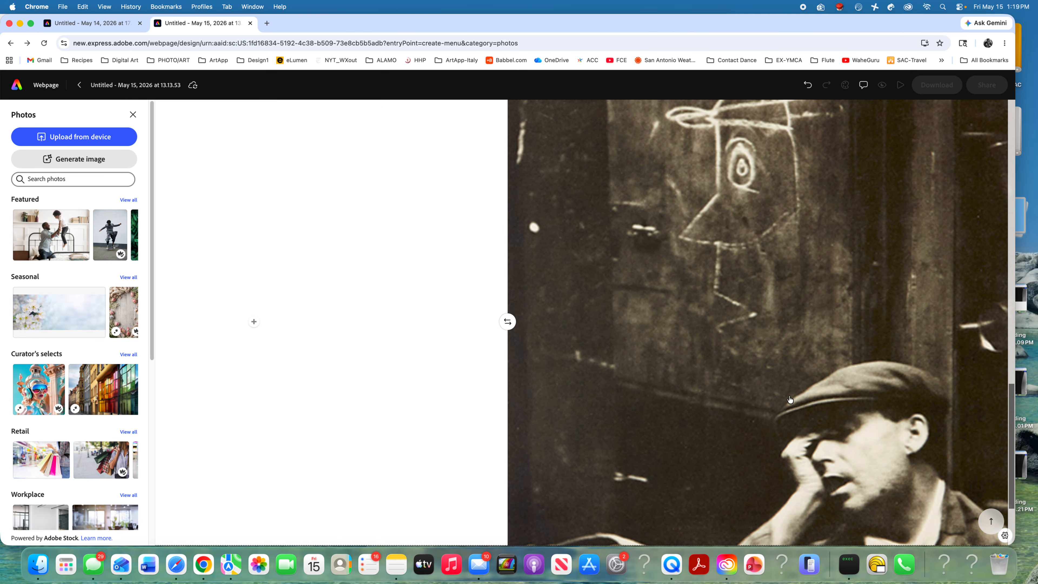
{"action": "scroll", "coordinate": [789, 399], "scroll_direction": "down", "scroll_amount": 3}
{"action": "scroll", "coordinate": [790, 400], "scroll_direction": "up", "scroll_amount": 3}
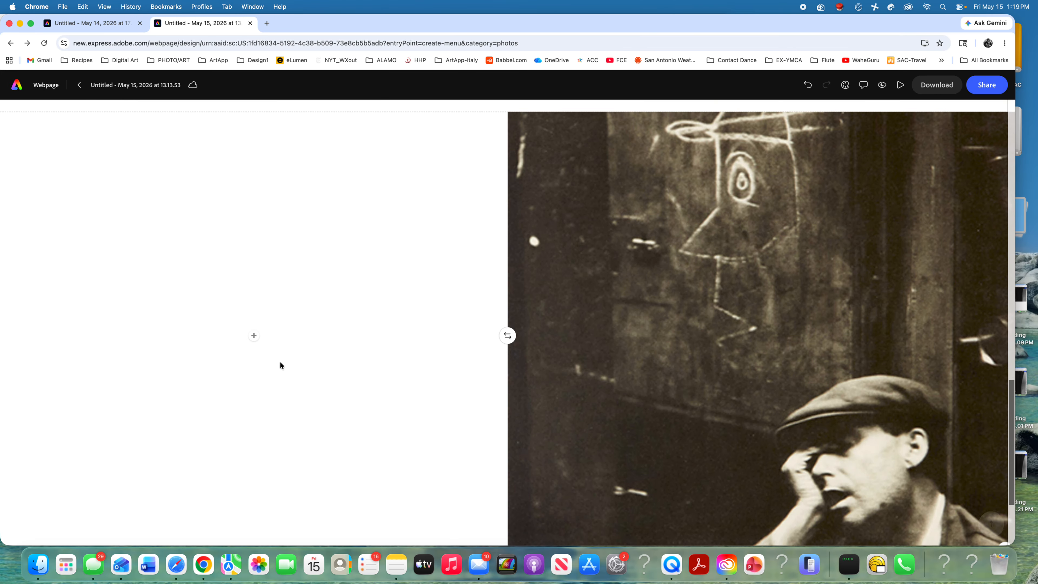
Step: Upload the man in the cap and madonna painting photos from the TRI folder into the split layout's empty content side
{"action": "left_click", "coordinate": [254, 336]}
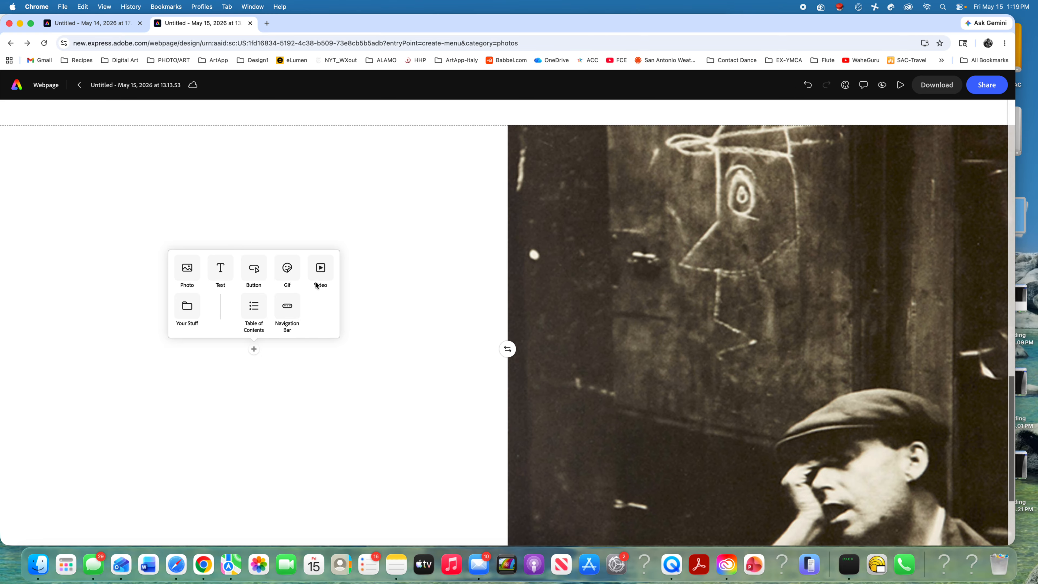
{"action": "left_click", "coordinate": [186, 270]}
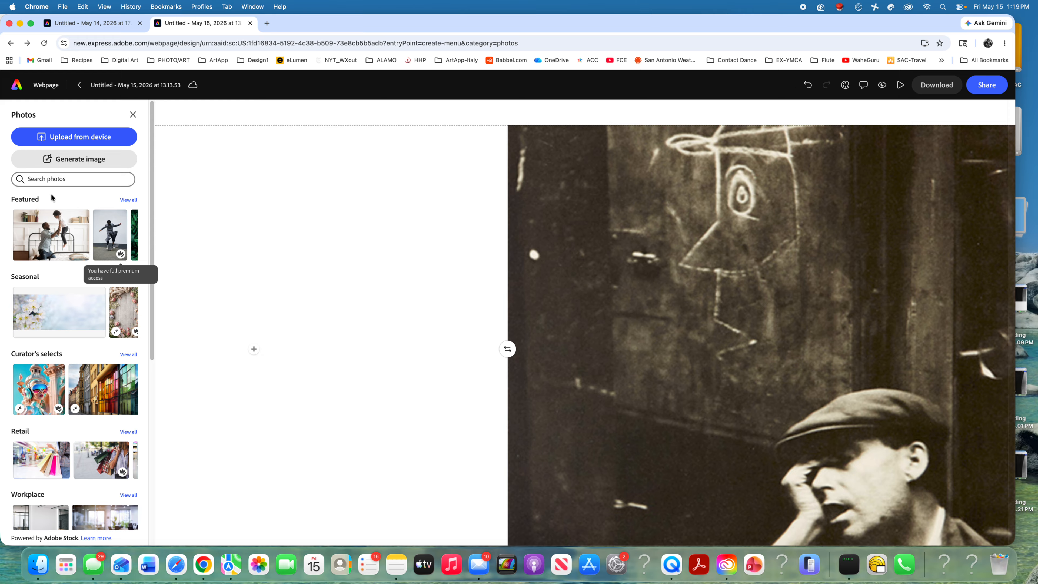
{"action": "left_click", "coordinate": [82, 138]}
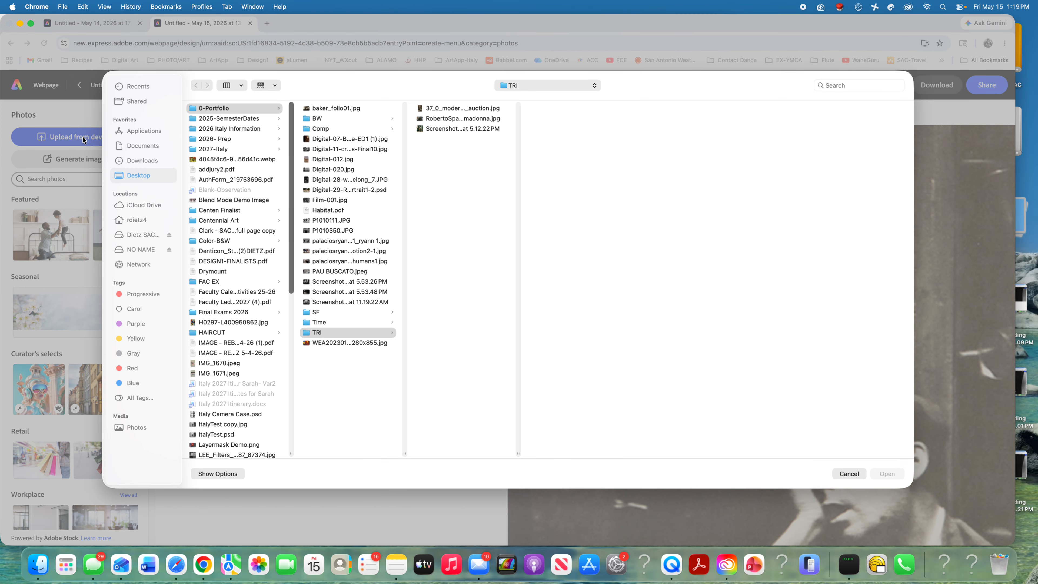
{"action": "left_click", "coordinate": [463, 117]}
{"action": "left_click", "coordinate": [463, 108], "text": "shift"}
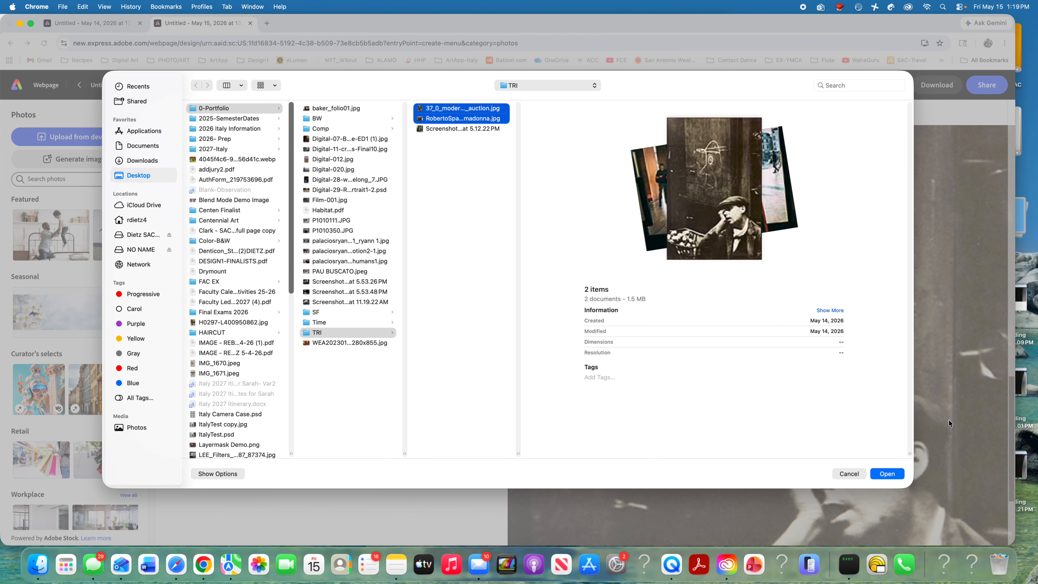
{"action": "left_click", "coordinate": [888, 475]}
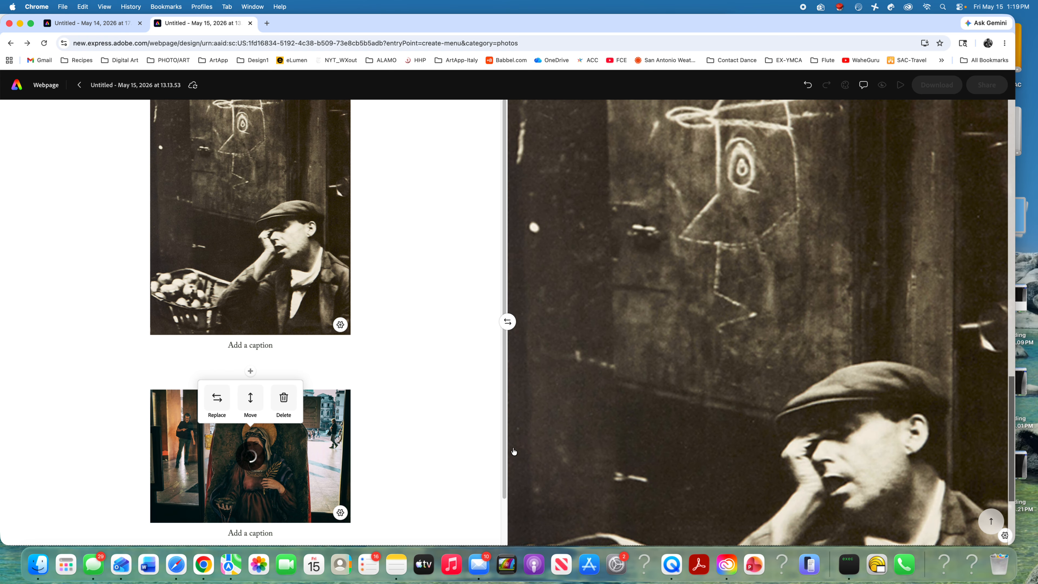
{"action": "left_click", "coordinate": [449, 421]}
Step: Add the flying birds photo from the 0-Portfolio folder below the madonna painting photo
{"action": "scroll", "coordinate": [448, 419], "scroll_direction": "down", "scroll_amount": 3}
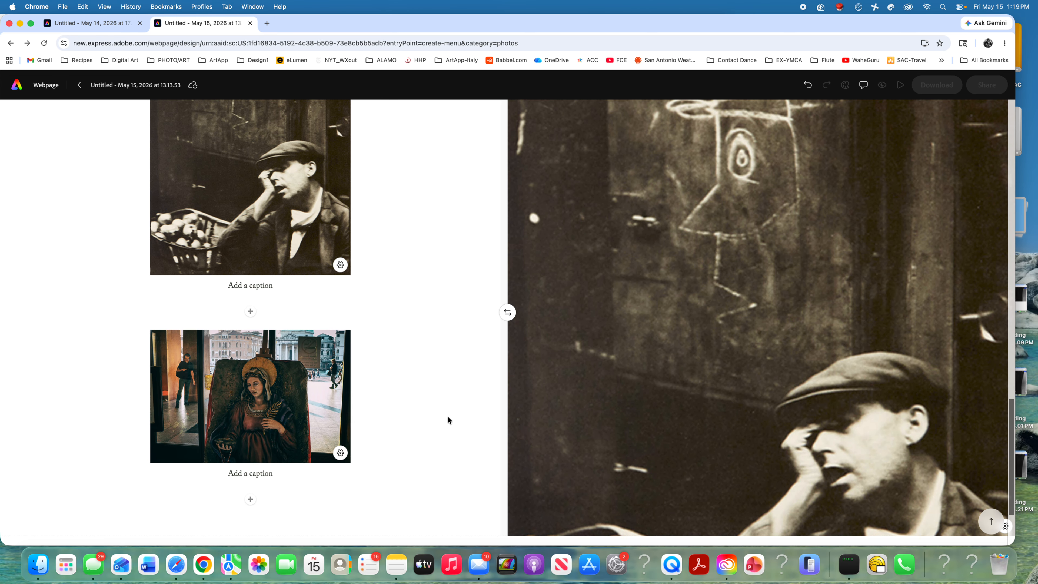
{"action": "left_click", "coordinate": [251, 500]}
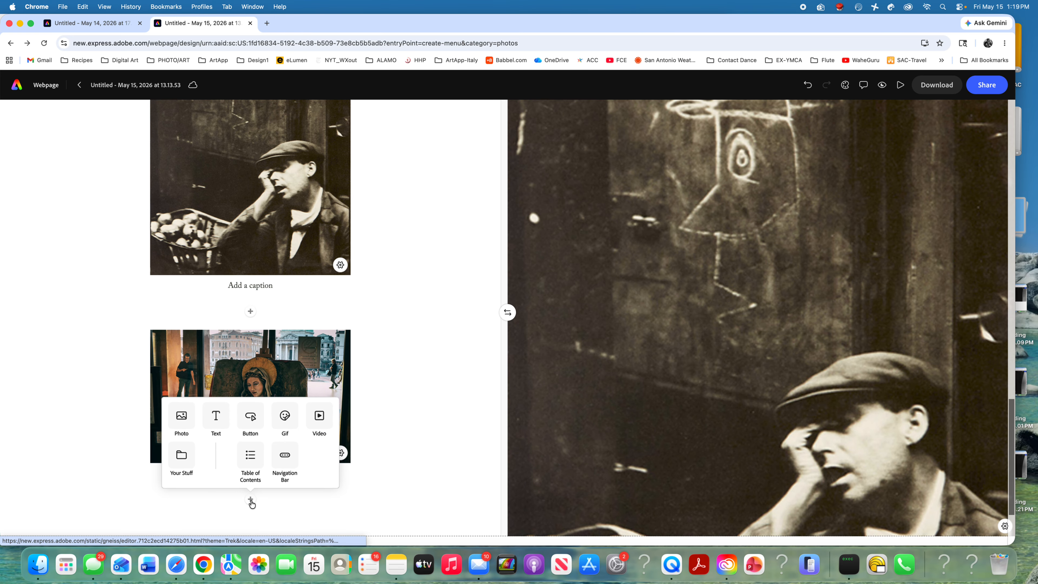
{"action": "left_click", "coordinate": [184, 425]}
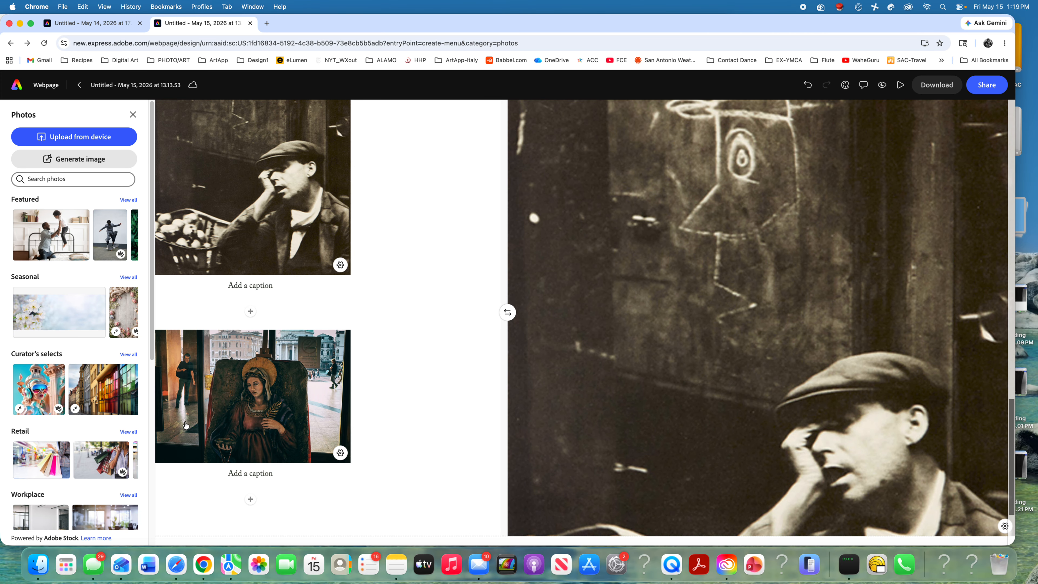
{"action": "left_click", "coordinate": [100, 141]}
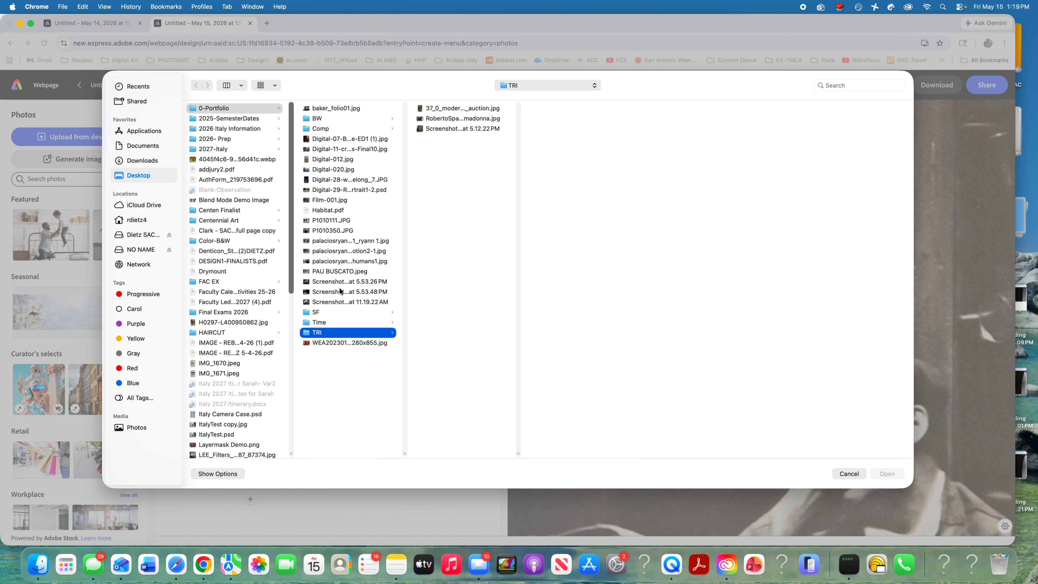
{"action": "left_click", "coordinate": [339, 272]}
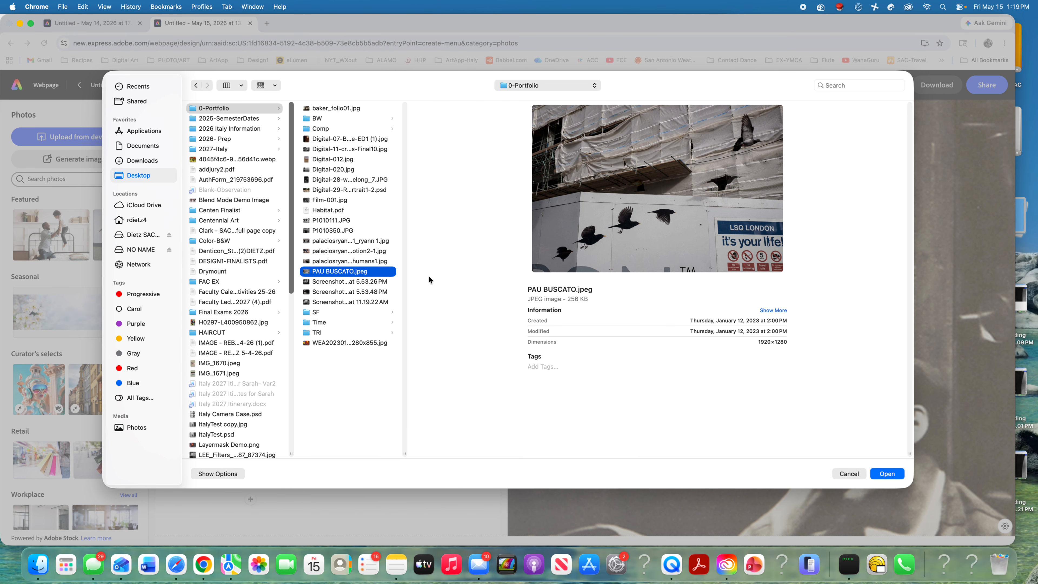
{"action": "left_click", "coordinate": [893, 475]}
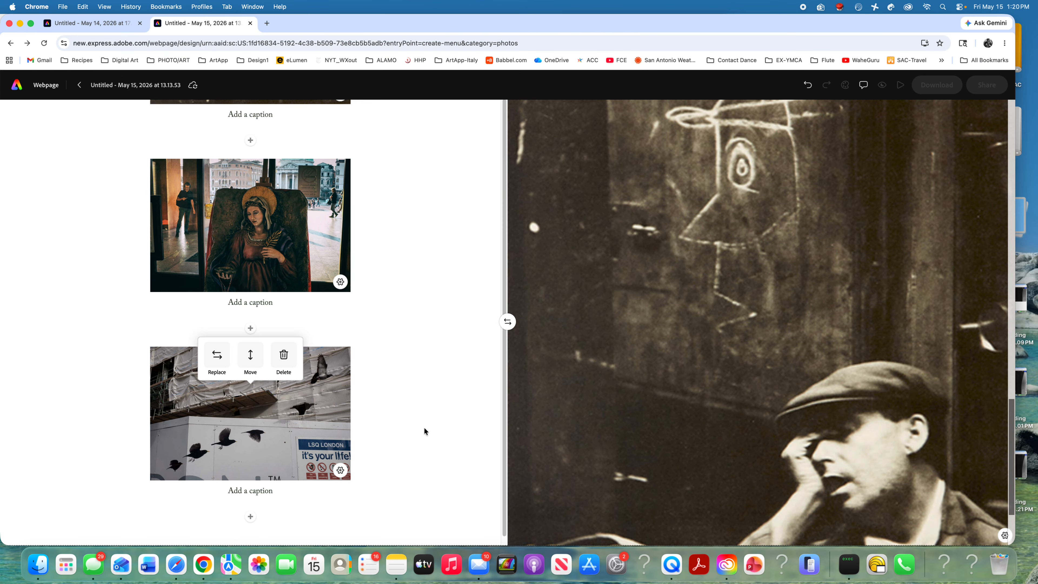
{"action": "left_click", "coordinate": [423, 401]}
Step: Move the flying birds photo up two places to the start of the photo column
{"action": "left_click", "coordinate": [267, 398]}
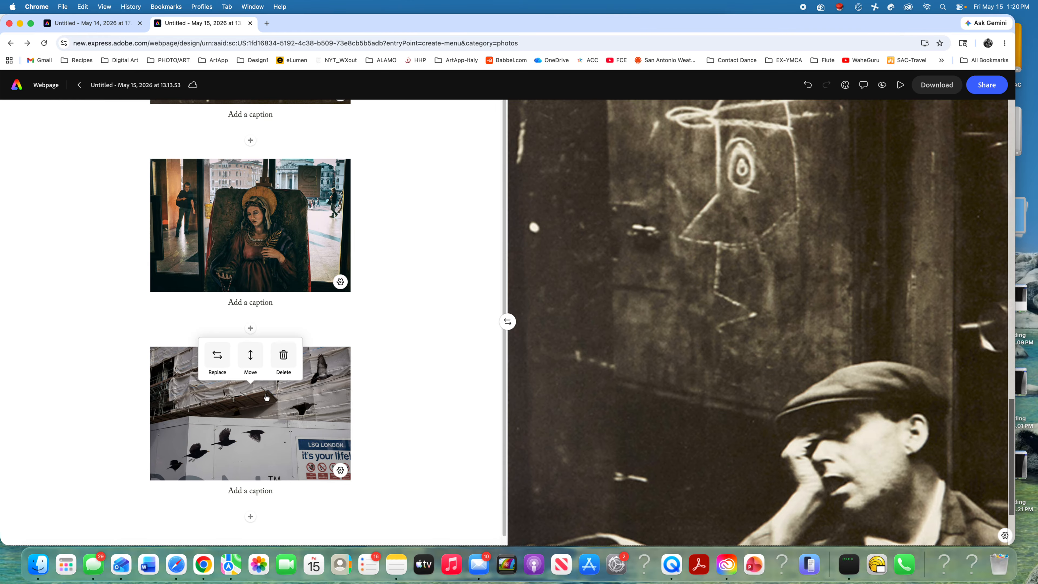
{"action": "left_click", "coordinate": [250, 357]}
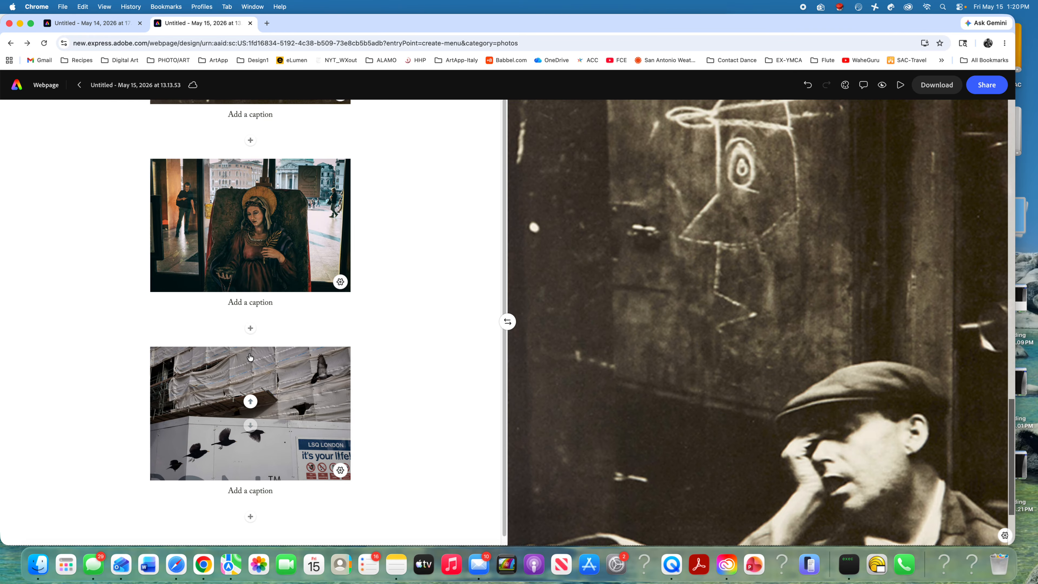
{"action": "left_click", "coordinate": [251, 402]}
{"action": "scroll", "coordinate": [351, 351], "scroll_direction": "up", "scroll_amount": 5}
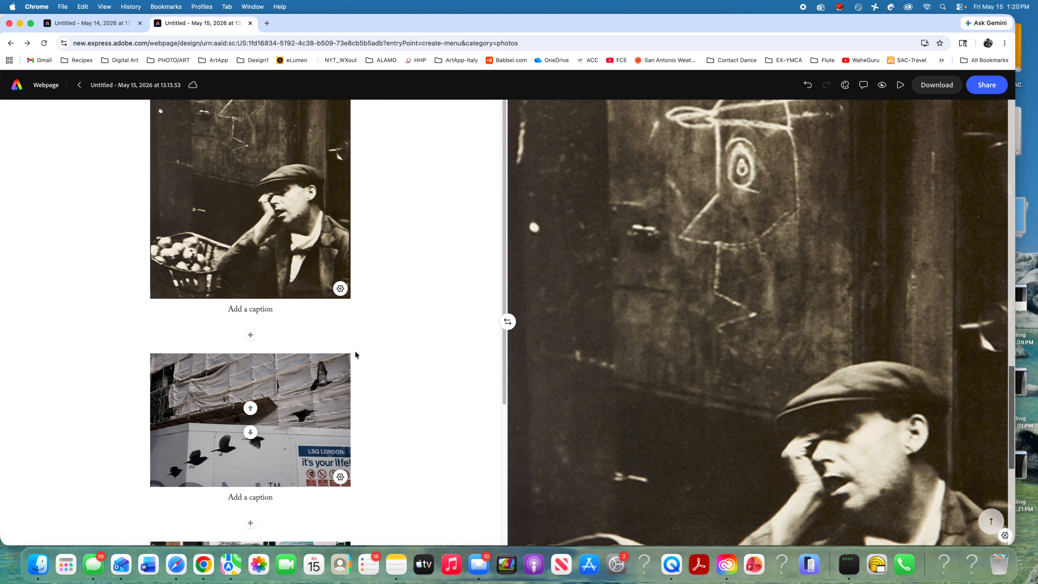
{"action": "left_click", "coordinate": [250, 409]}
{"action": "scroll", "coordinate": [403, 390], "scroll_direction": "down", "scroll_amount": 4}
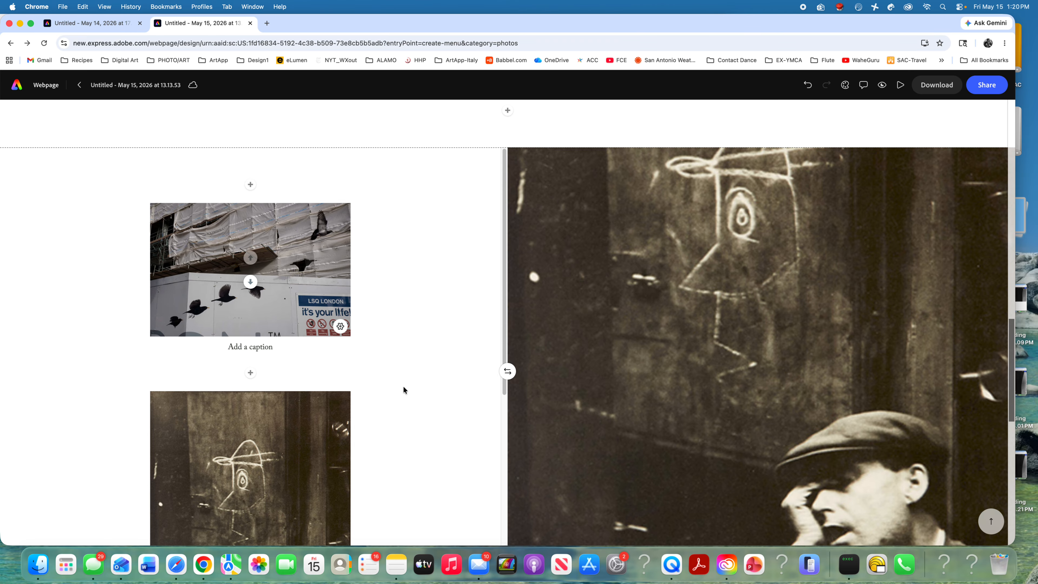
Step: Move the three-photo grid above its project statement and back below it, twice
{"action": "scroll", "coordinate": [403, 387], "scroll_direction": "up", "scroll_amount": 15}
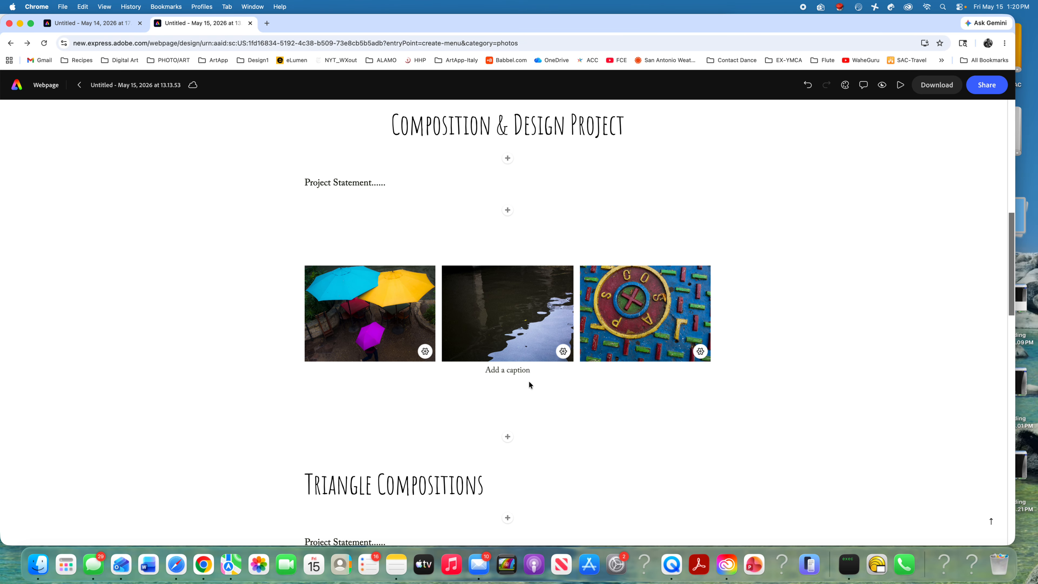
{"action": "left_click", "coordinate": [515, 329]}
{"action": "left_click", "coordinate": [511, 274]}
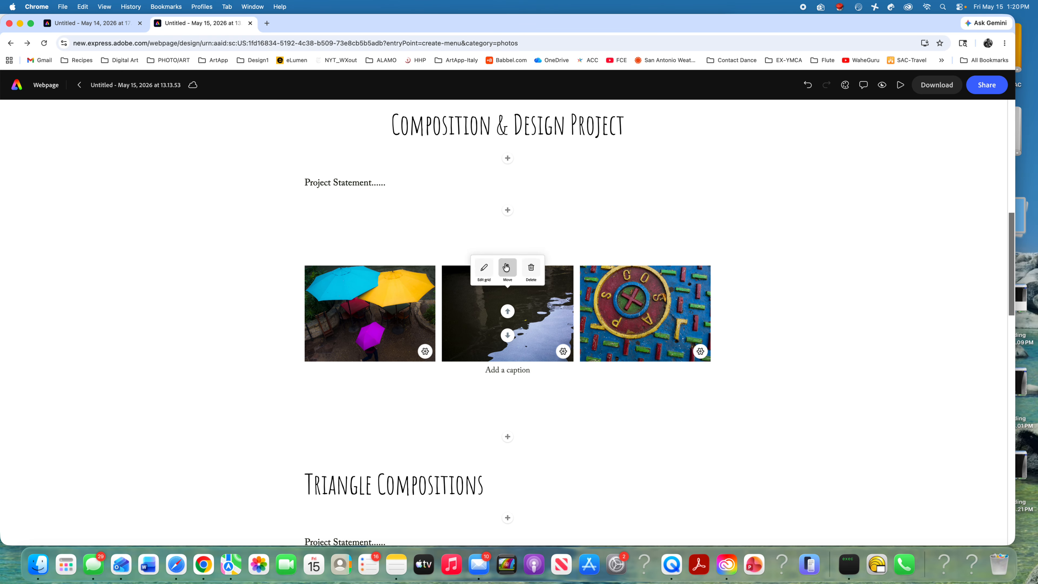
{"action": "left_click", "coordinate": [508, 312]}
{"action": "left_click", "coordinate": [507, 286]}
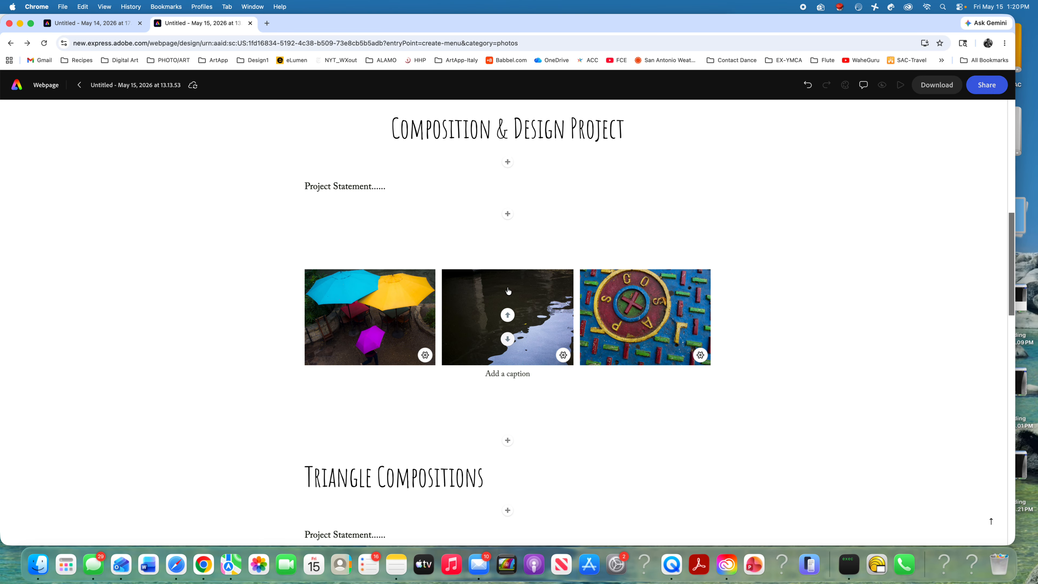
{"action": "left_click", "coordinate": [509, 314]}
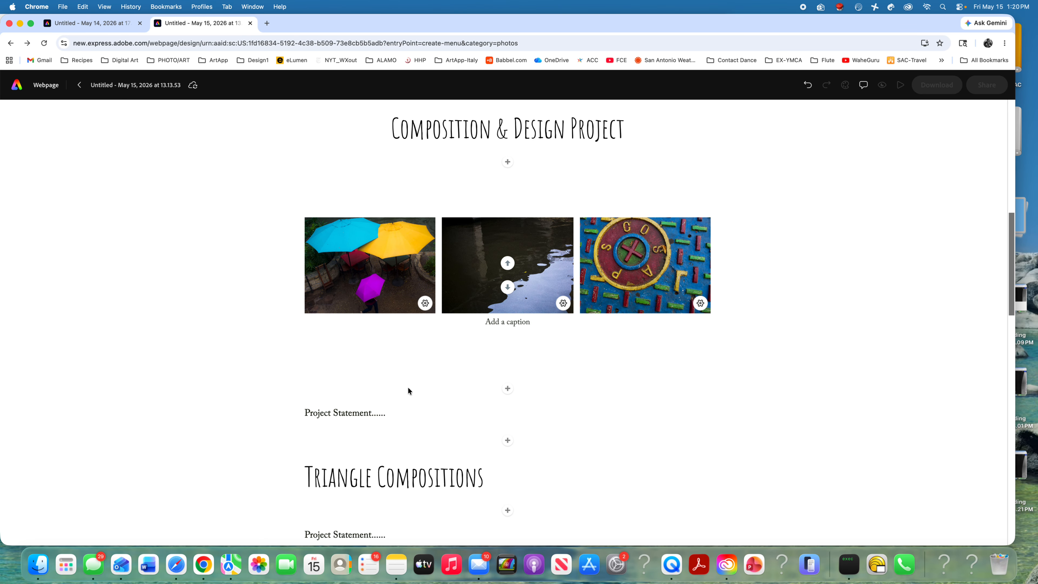
{"action": "left_click", "coordinate": [507, 287]}
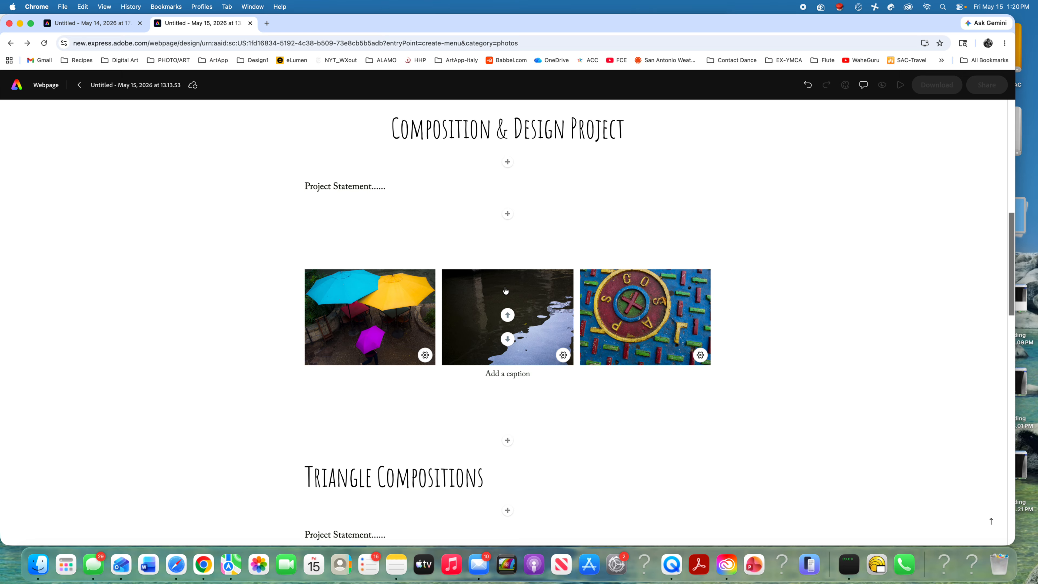
Step: Rearrange the three-photo grid so the dark water photo comes first, the umbrellas second and the round painted emblem third, and save the grid
{"action": "left_click", "coordinate": [526, 311]}
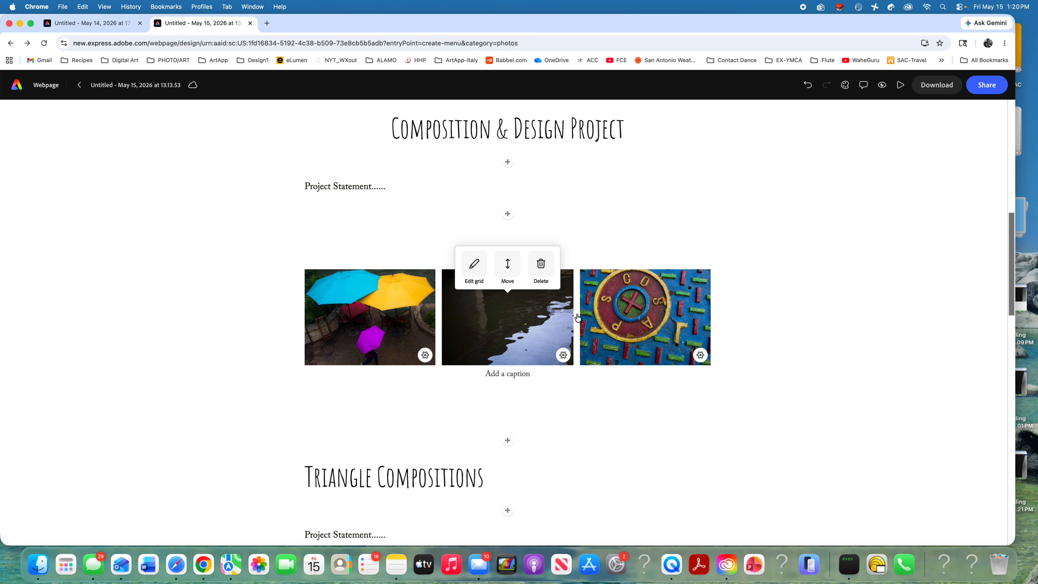
{"action": "left_click", "coordinate": [468, 278]}
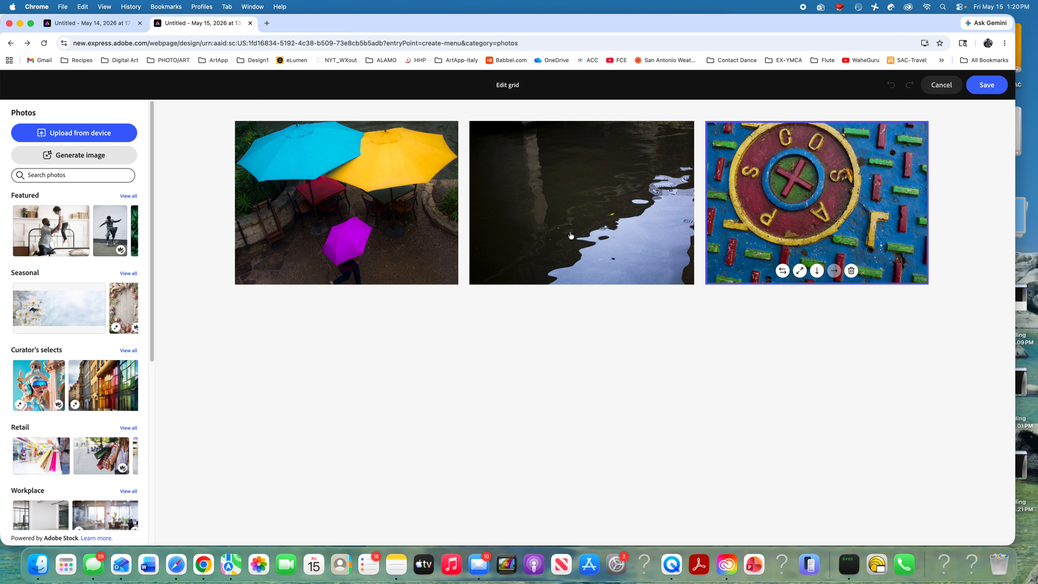
{"action": "left_click", "coordinate": [571, 235]}
{"action": "left_click", "coordinate": [598, 271]}
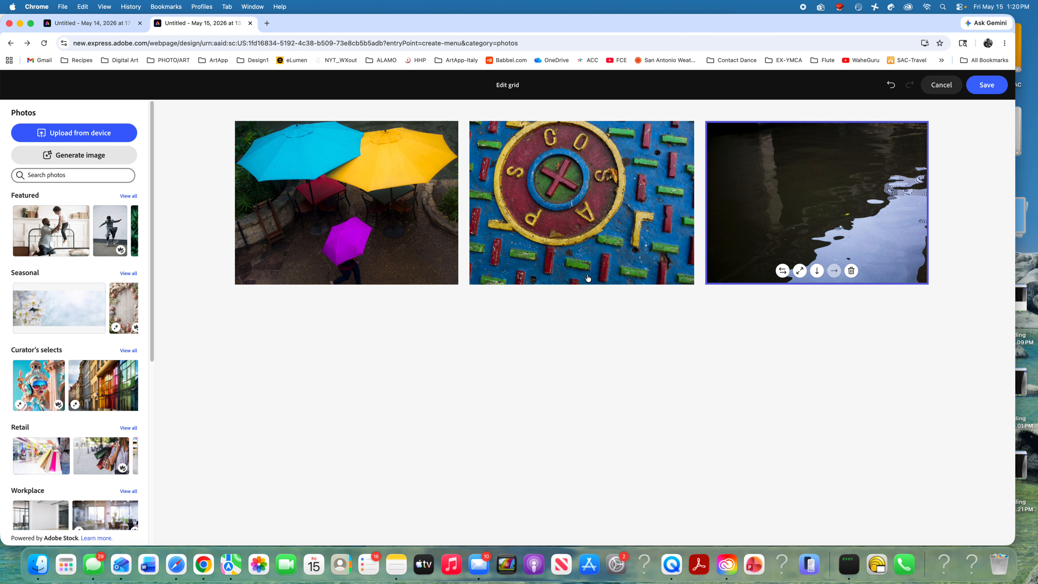
{"action": "left_click", "coordinate": [418, 260]}
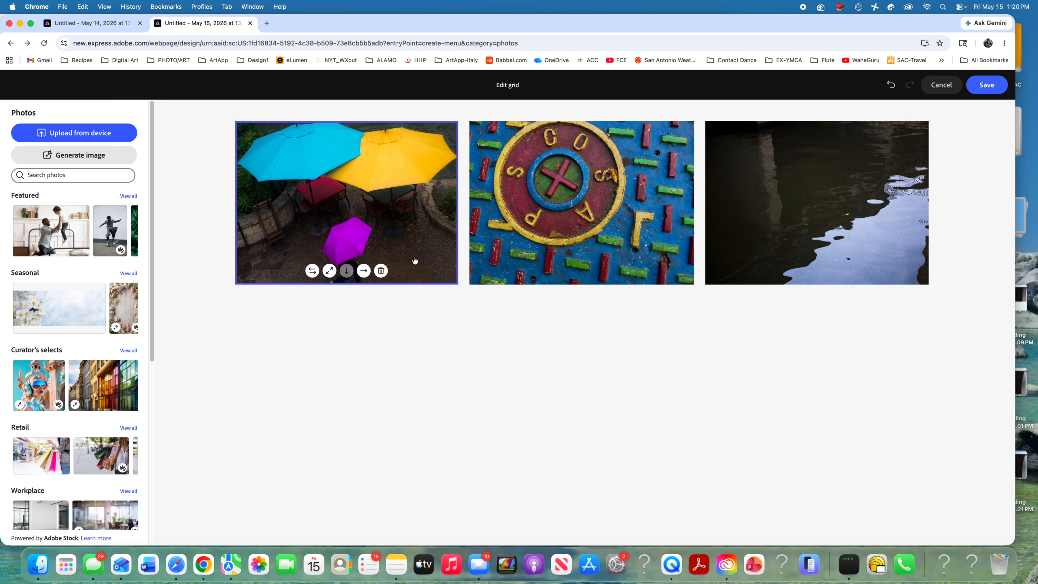
{"action": "left_click", "coordinate": [363, 275]}
{"action": "left_click", "coordinate": [363, 274]}
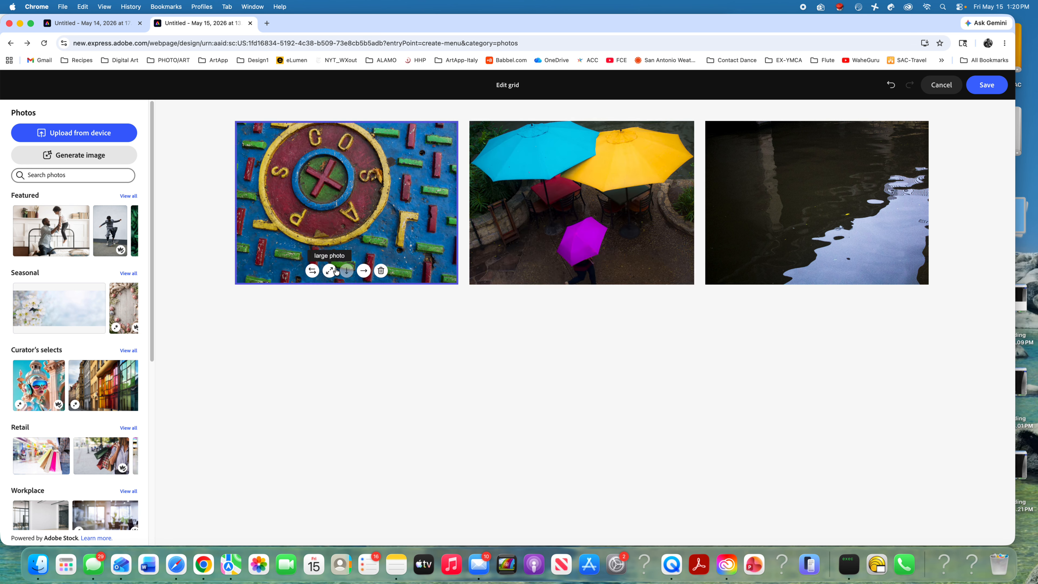
{"action": "left_click", "coordinate": [363, 271]}
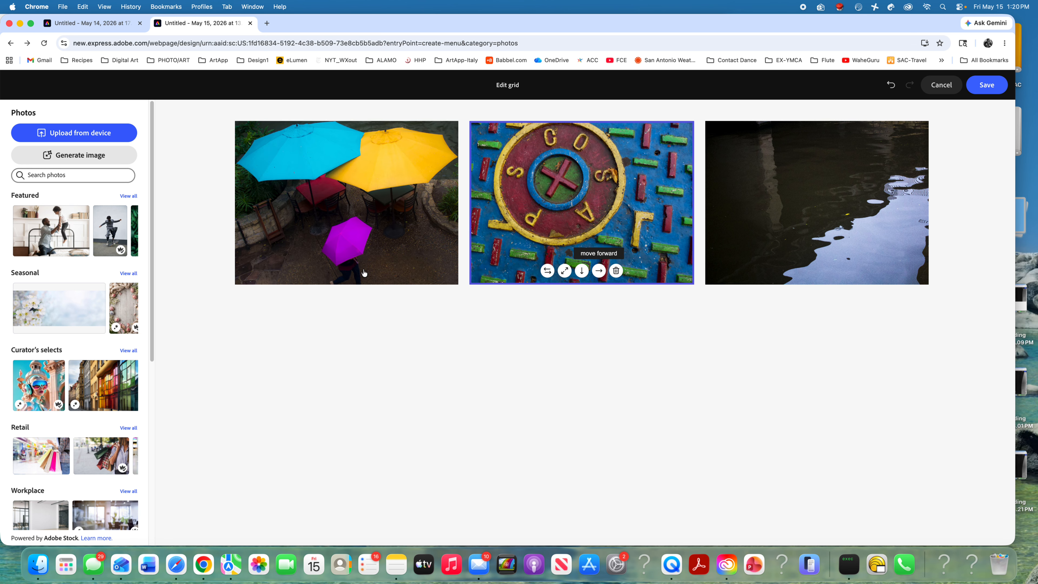
{"action": "left_click", "coordinate": [598, 270]}
{"action": "left_click", "coordinate": [377, 227]}
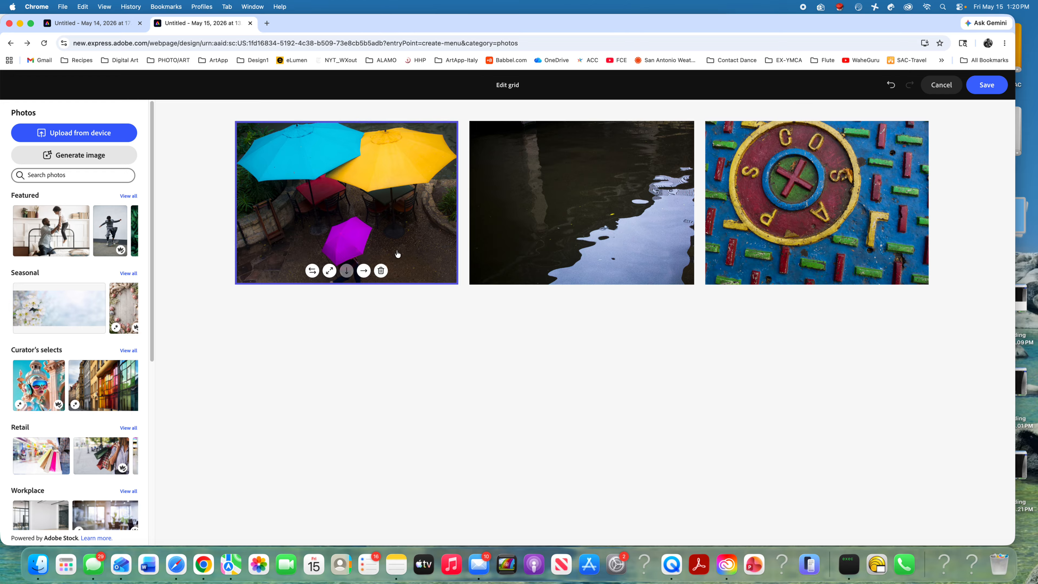
{"action": "left_click", "coordinate": [363, 271]}
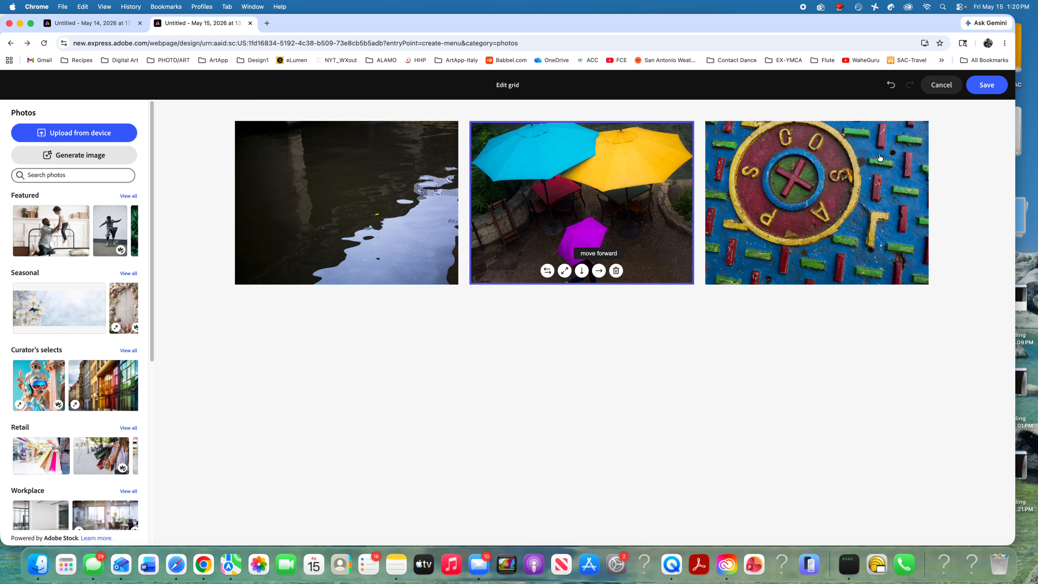
{"action": "left_click", "coordinate": [976, 94]}
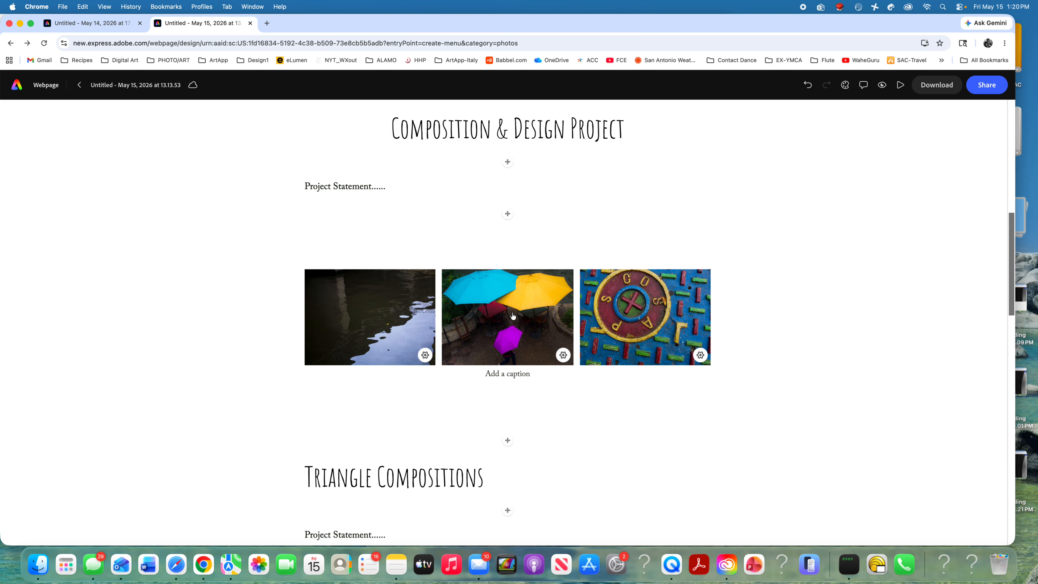
Step: Delete the flying birds photo from the split layout's photo column under Triangle Compositions
{"action": "scroll", "coordinate": [726, 325], "scroll_direction": "down", "scroll_amount": 8}
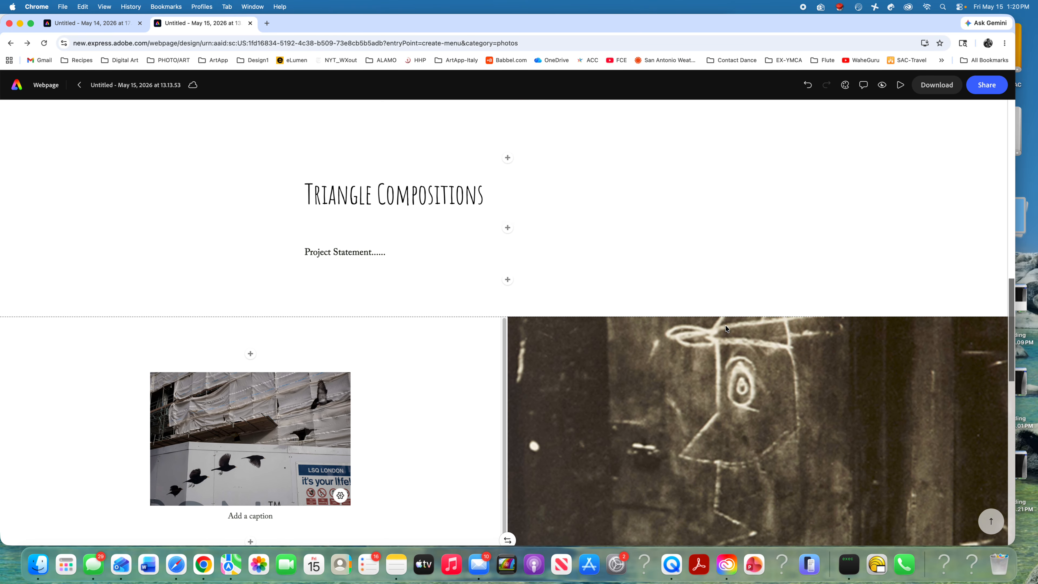
{"action": "scroll", "coordinate": [726, 328], "scroll_direction": "down", "scroll_amount": 4}
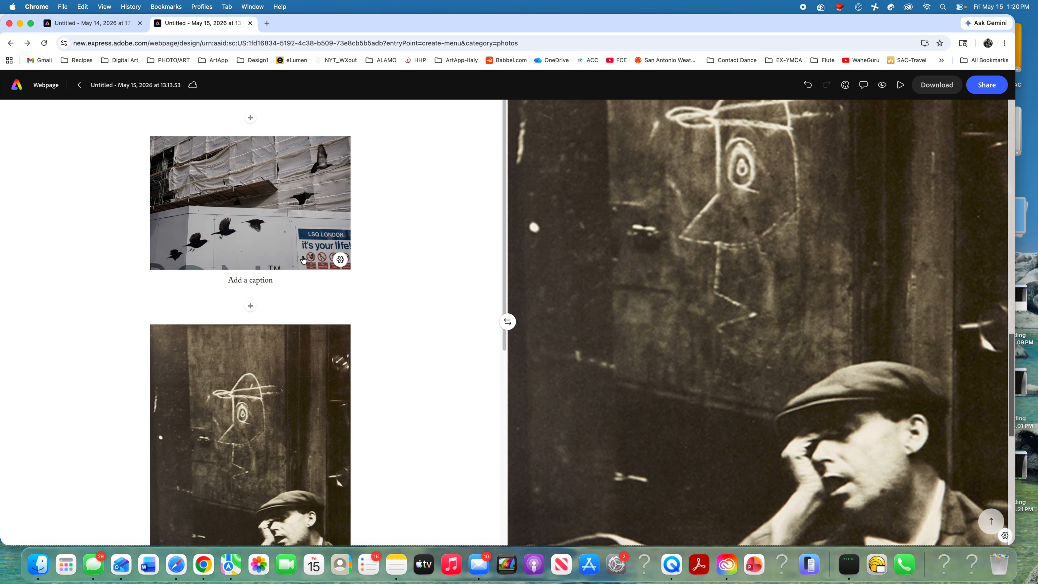
{"action": "left_click", "coordinate": [315, 249]}
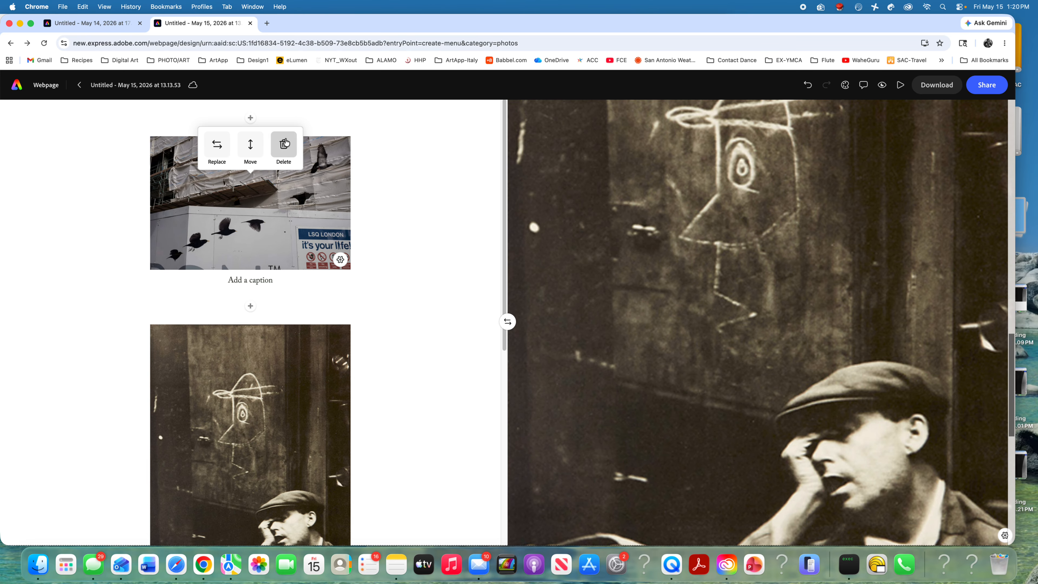
{"action": "left_click", "coordinate": [283, 146]}
{"action": "scroll", "coordinate": [408, 223], "scroll_direction": "down", "scroll_amount": 3}
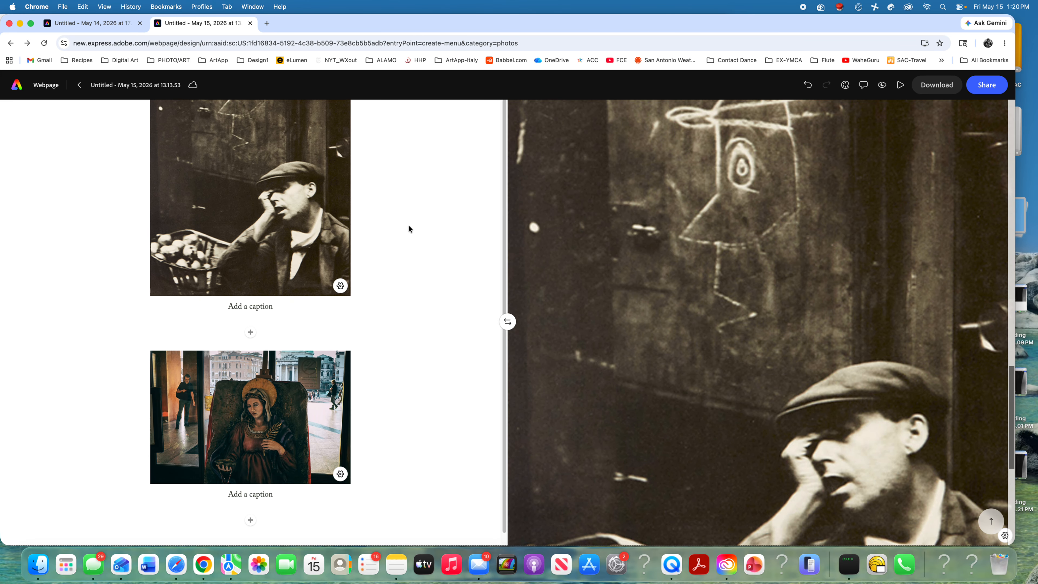
Step: Look at the sharing options and review the project sections from the photo grid to the end of the split layout
{"action": "left_click", "coordinate": [979, 90]}
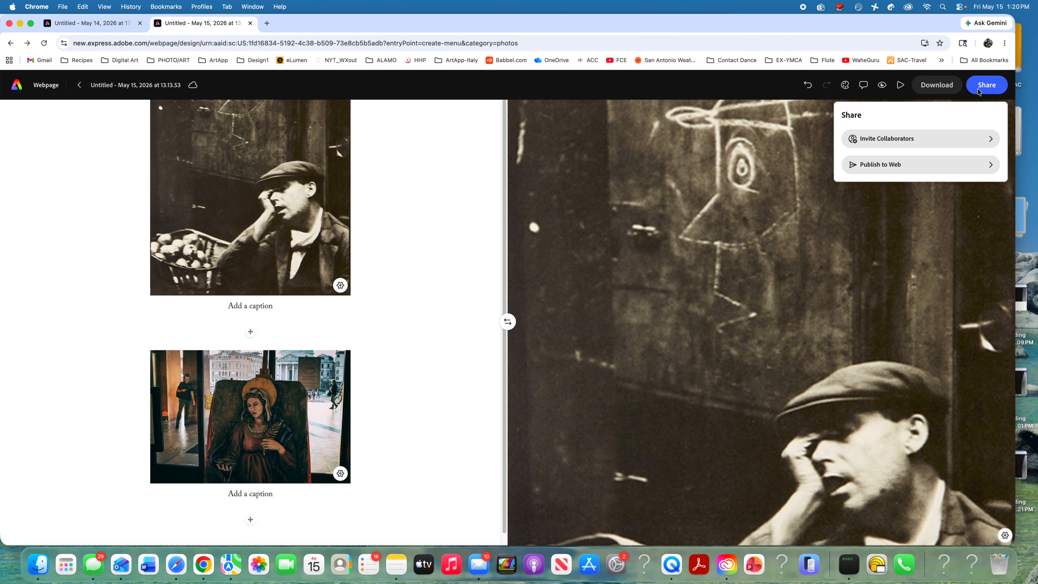
{"action": "left_click", "coordinate": [441, 190]}
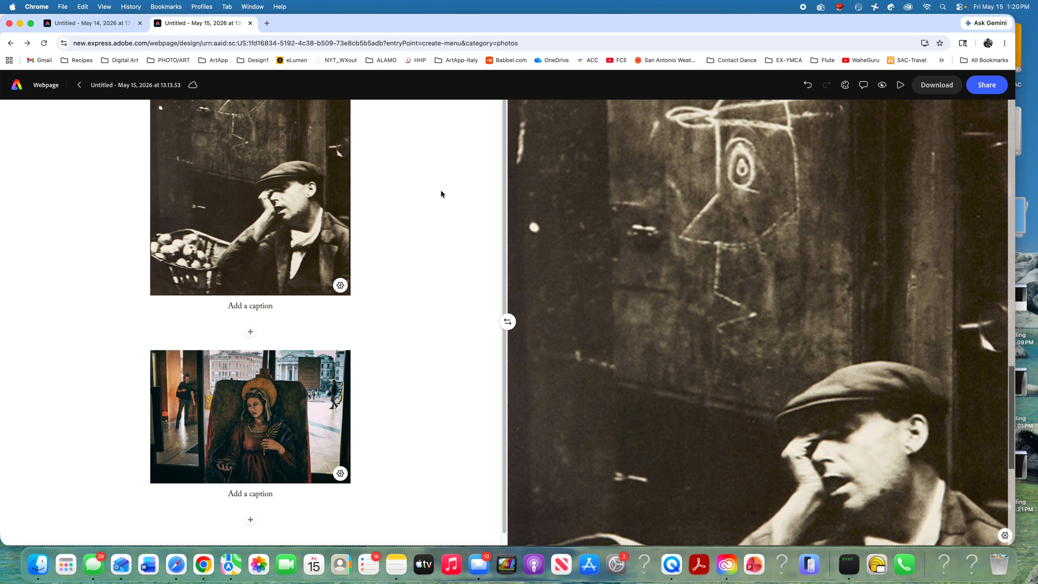
{"action": "scroll", "coordinate": [444, 191], "scroll_direction": "down", "scroll_amount": 5}
{"action": "scroll", "coordinate": [580, 194], "scroll_direction": "up", "scroll_amount": 8}
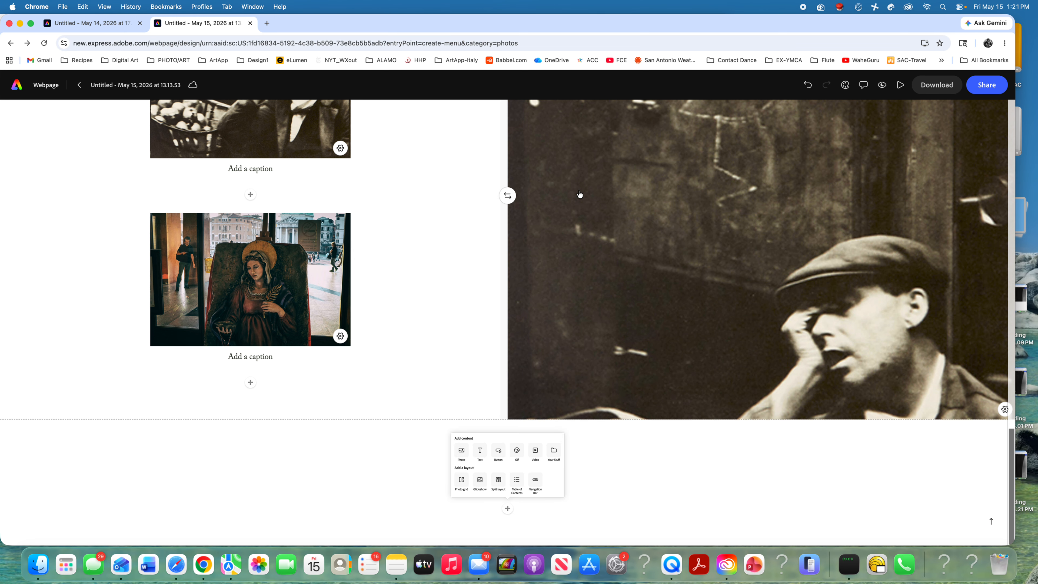
{"action": "scroll", "coordinate": [580, 194], "scroll_direction": "up", "scroll_amount": 6}
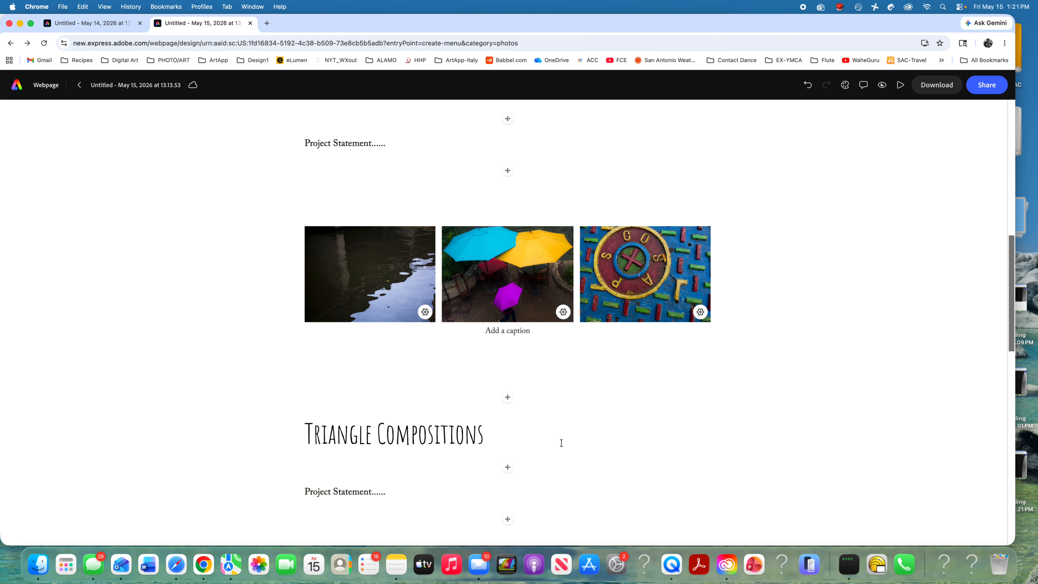
{"action": "scroll", "coordinate": [707, 322], "scroll_direction": "down", "scroll_amount": 7}
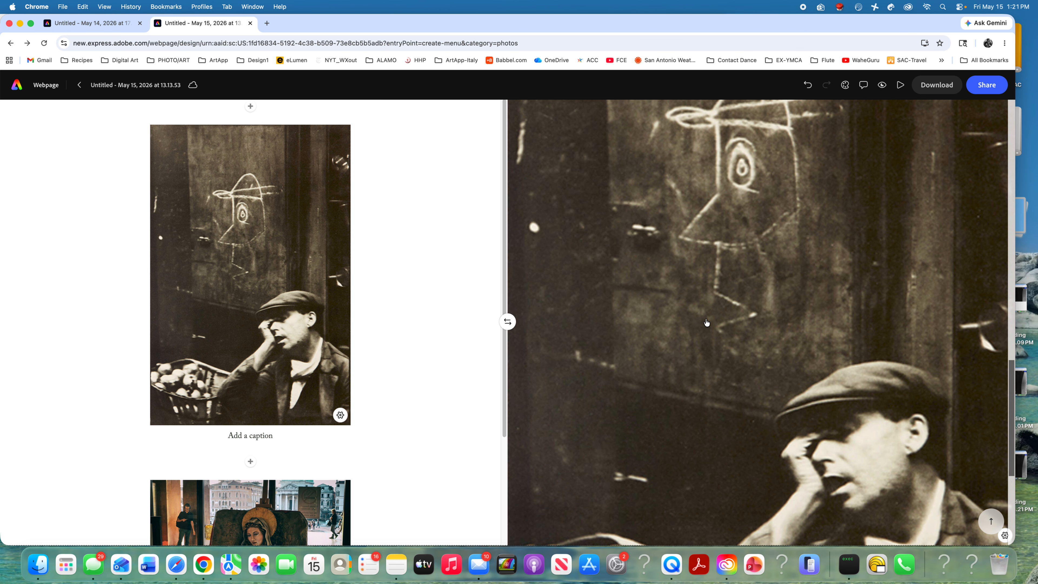
{"action": "scroll", "coordinate": [707, 323], "scroll_direction": "down", "scroll_amount": 5}
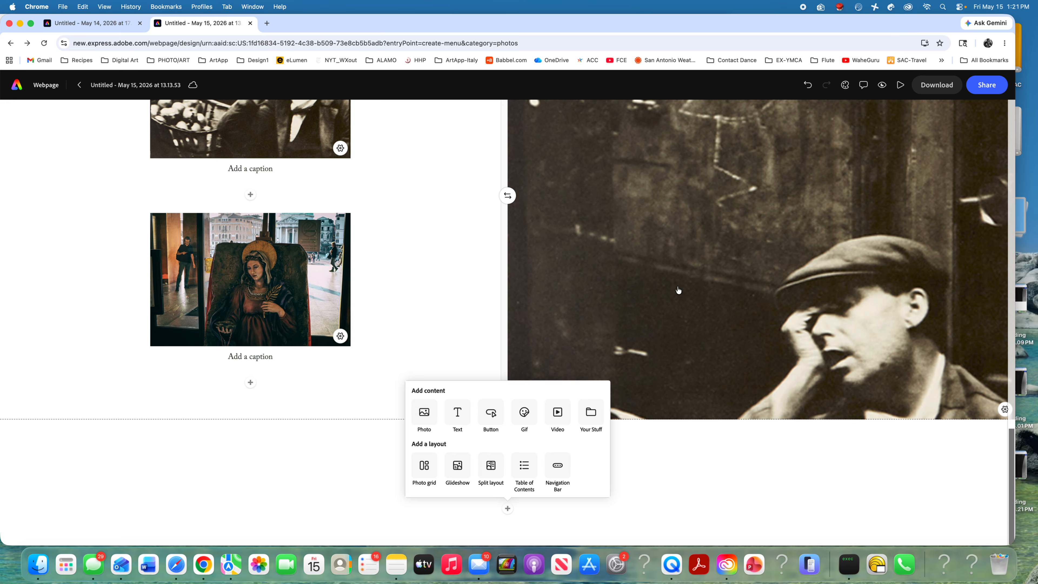
{"action": "scroll", "coordinate": [678, 289], "scroll_direction": "up", "scroll_amount": 15}
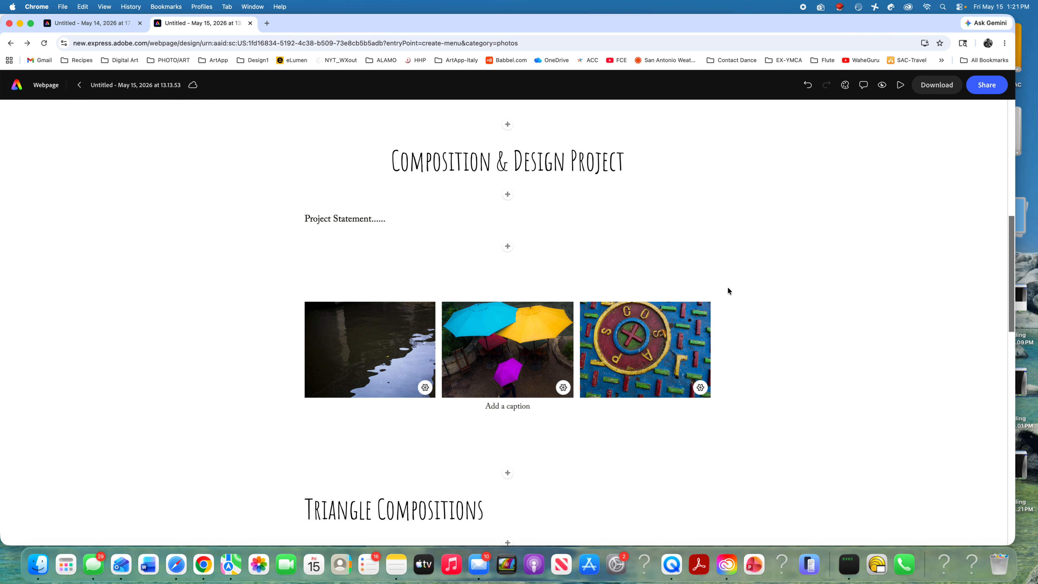
{"action": "scroll", "coordinate": [732, 292], "scroll_direction": "down", "scroll_amount": 7}
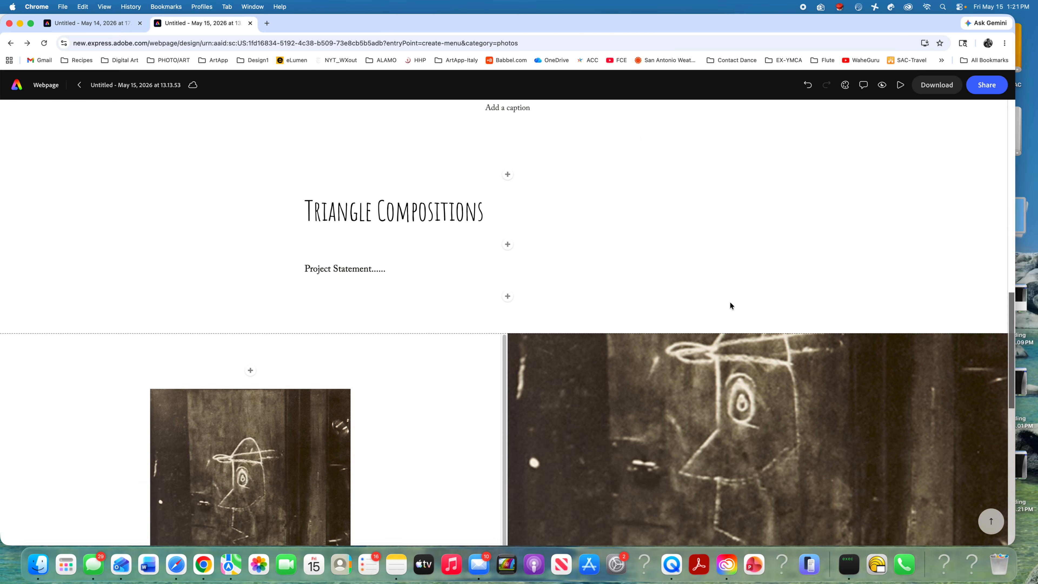
Step: Add the text "Selective Focus" below the split layout at the end of the page and format it as a Heading
{"action": "scroll", "coordinate": [731, 306], "scroll_direction": "down", "scroll_amount": 10}
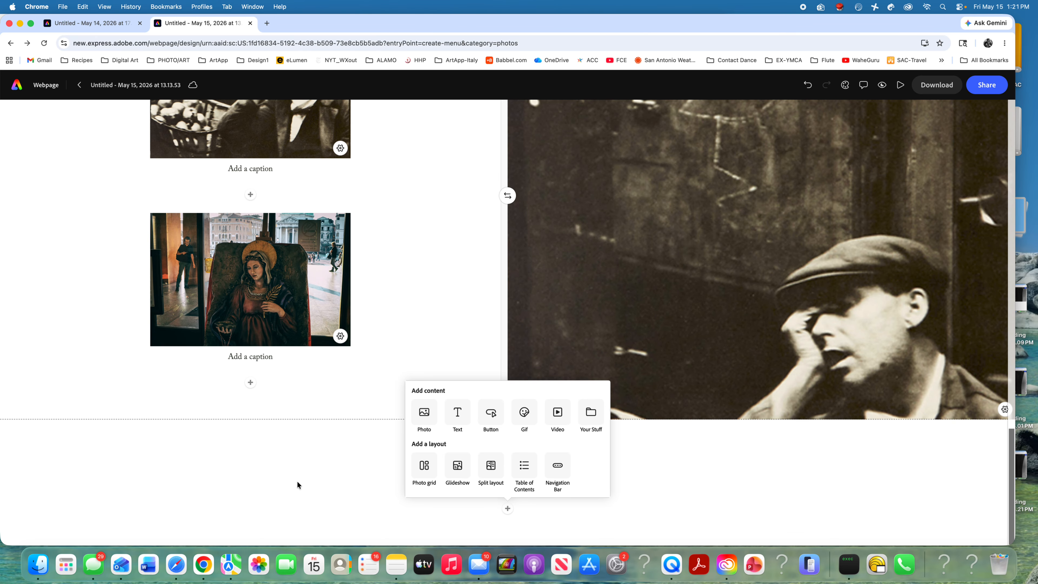
{"action": "left_click", "coordinate": [456, 413]}
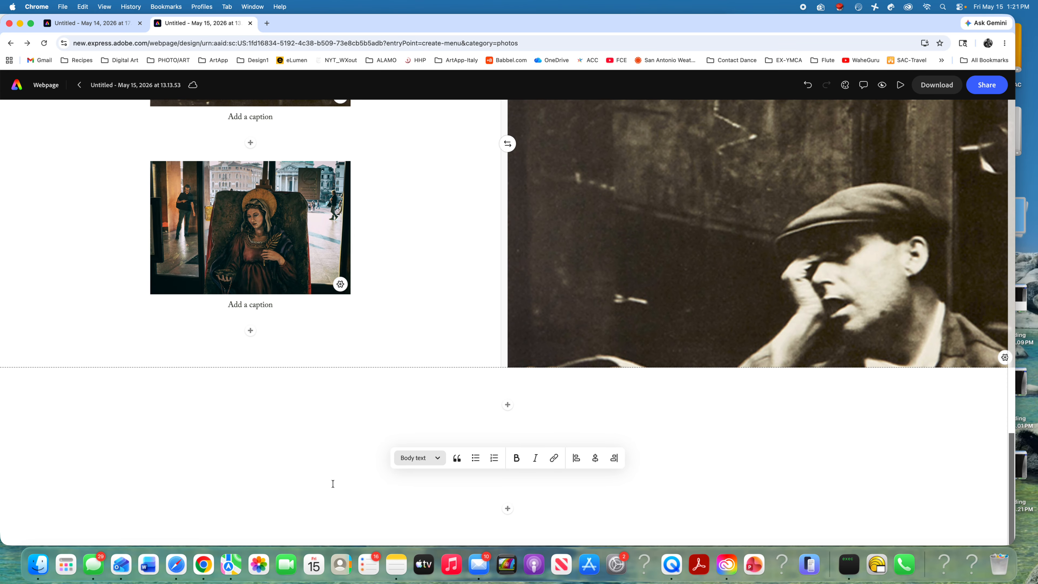
{"action": "type", "text": "Sele"}
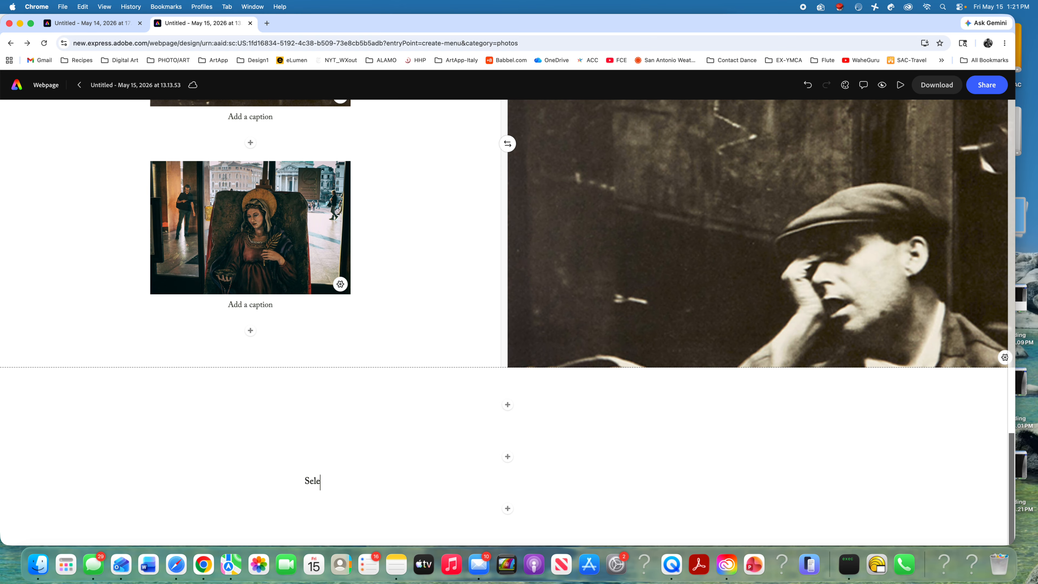
{"action": "type", "text": "ctive Focus"}
{"action": "left_click", "coordinate": [298, 481]}
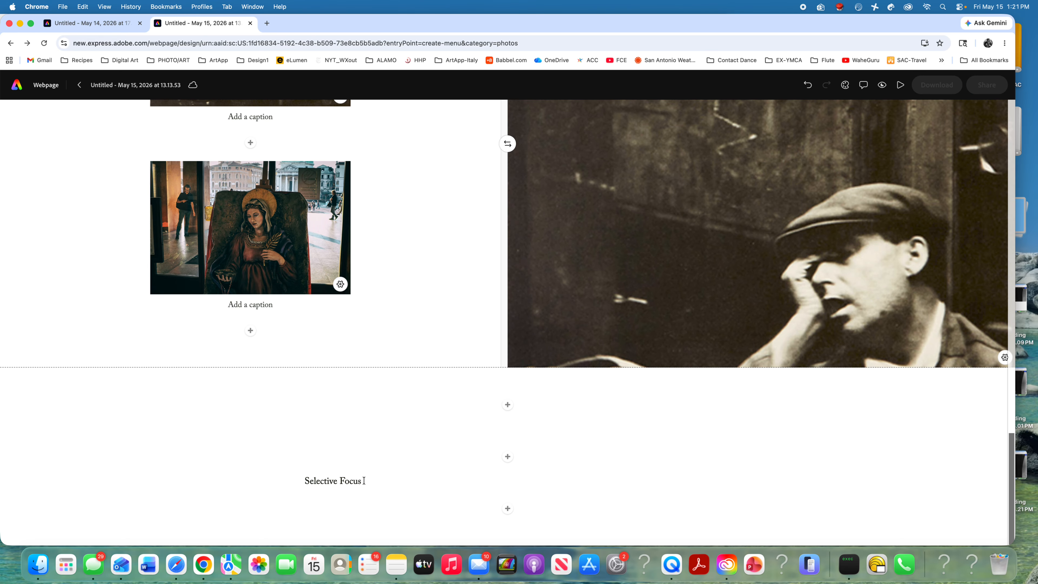
{"action": "triple_click", "coordinate": [298, 481]}
{"action": "left_click", "coordinate": [432, 458]}
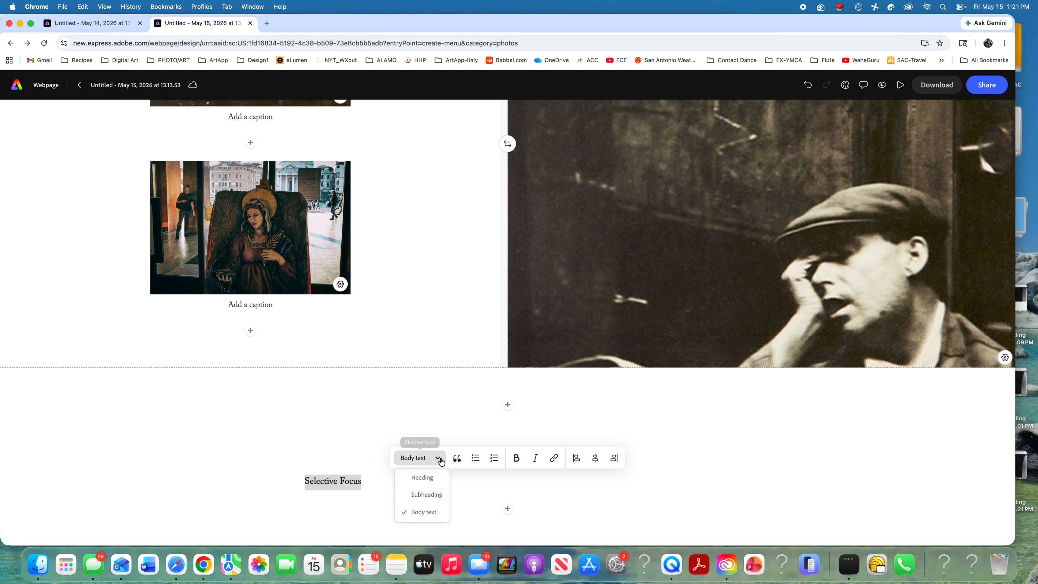
{"action": "left_click", "coordinate": [425, 479]}
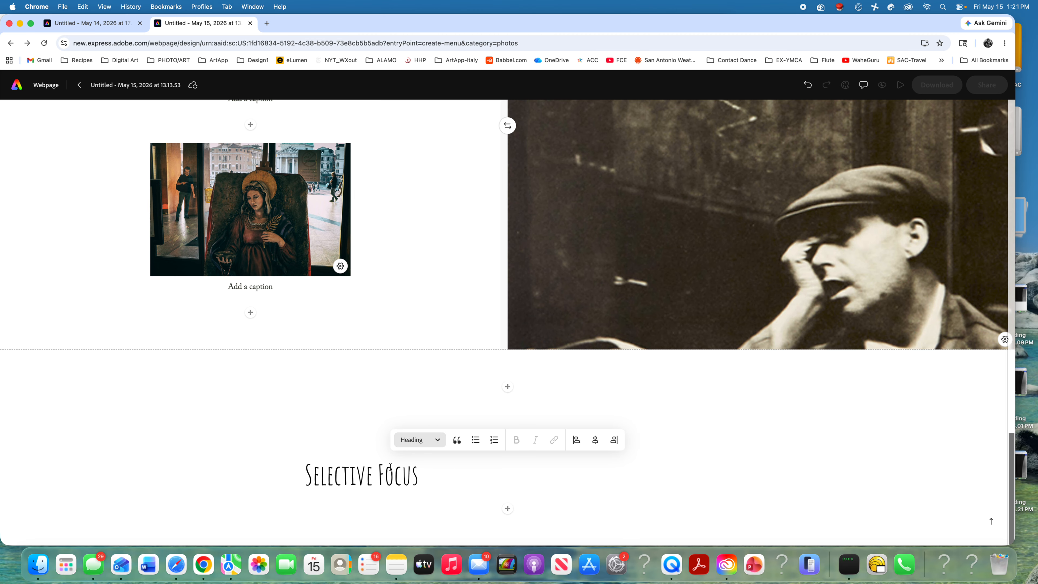
Step: Add the text "Project Statement......" below the Selective Focus heading and format it as a Subheading
{"action": "left_click", "coordinate": [508, 508]}
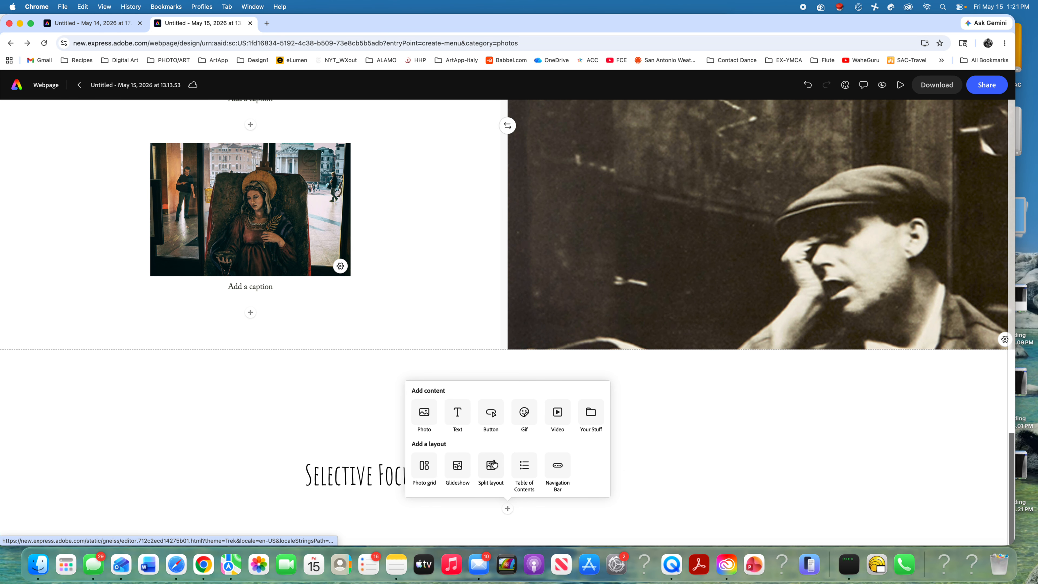
{"action": "left_click", "coordinate": [458, 413]}
{"action": "type", "text": "prpje"}
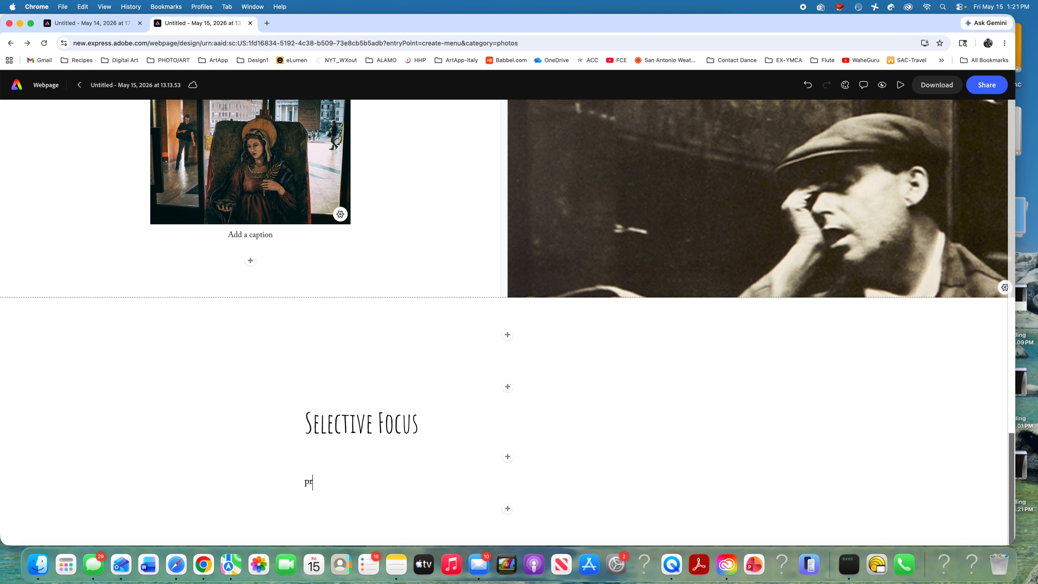
{"action": "key", "text": "BackSpace"}
{"action": "key", "text": "BackSpace"}
{"action": "type", "text": "Project Statement......"}
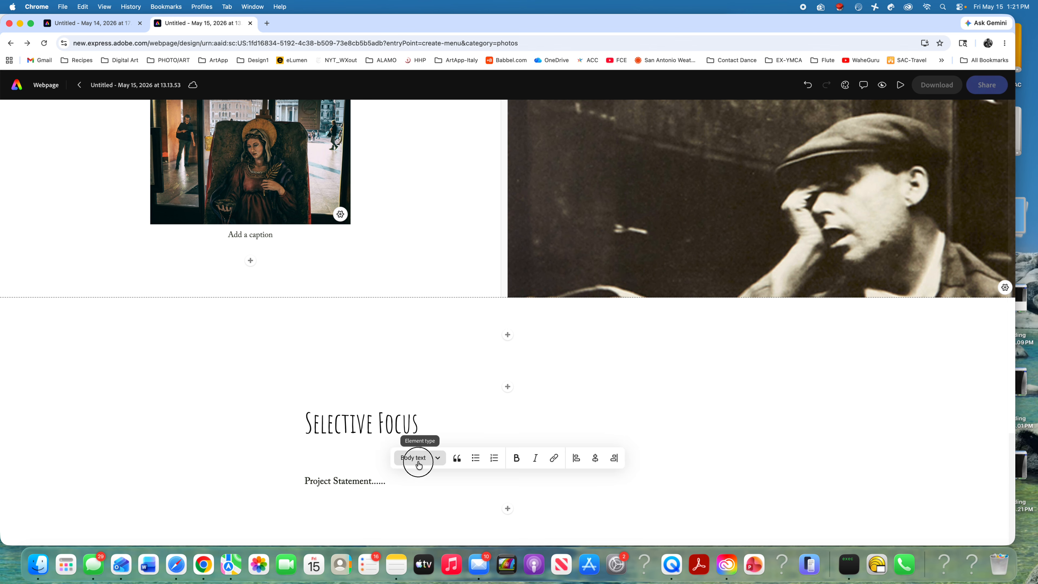
{"action": "left_click", "coordinate": [418, 458]}
{"action": "left_click", "coordinate": [427, 495]}
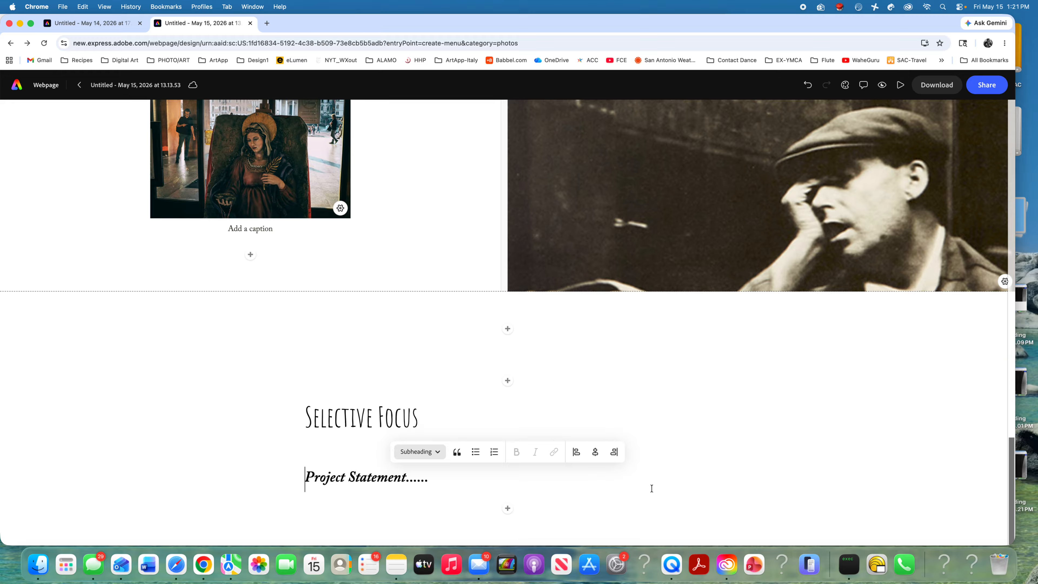
Step: Upload 233438_1600_1600.jpg, 233559_1600_1600.jpg and 233593_1600_1600.jpg from the 0-Portfolio SF folder as photos below the Selective Focus project statement
{"action": "left_click", "coordinate": [507, 509]}
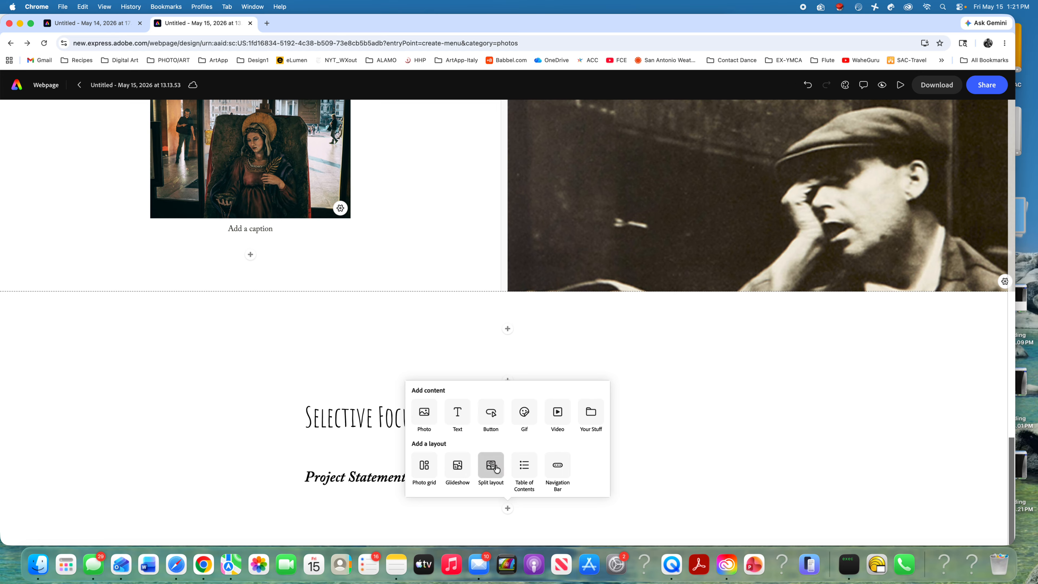
{"action": "left_click", "coordinate": [424, 412]}
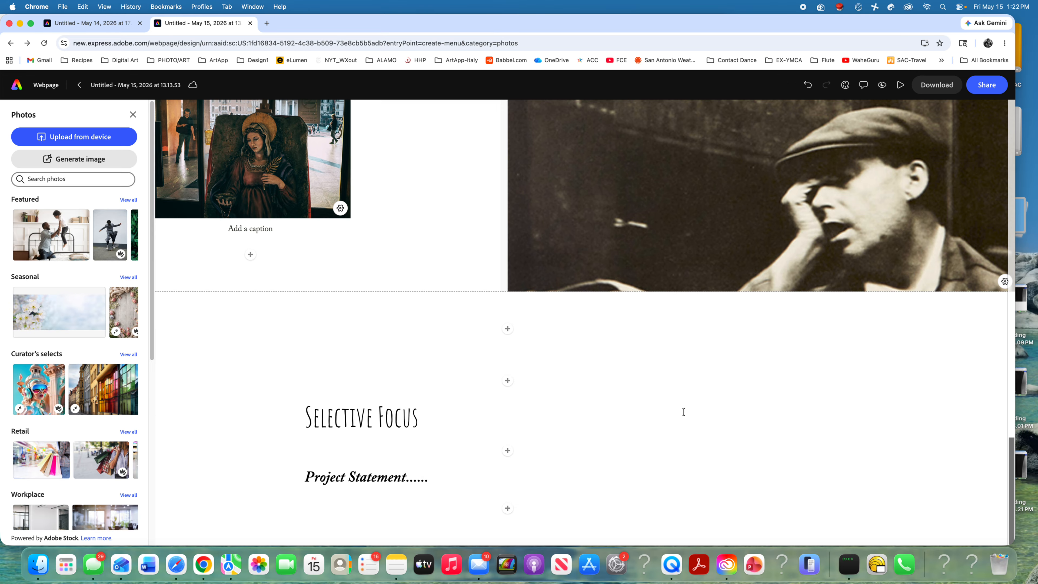
{"action": "left_click", "coordinate": [78, 136]}
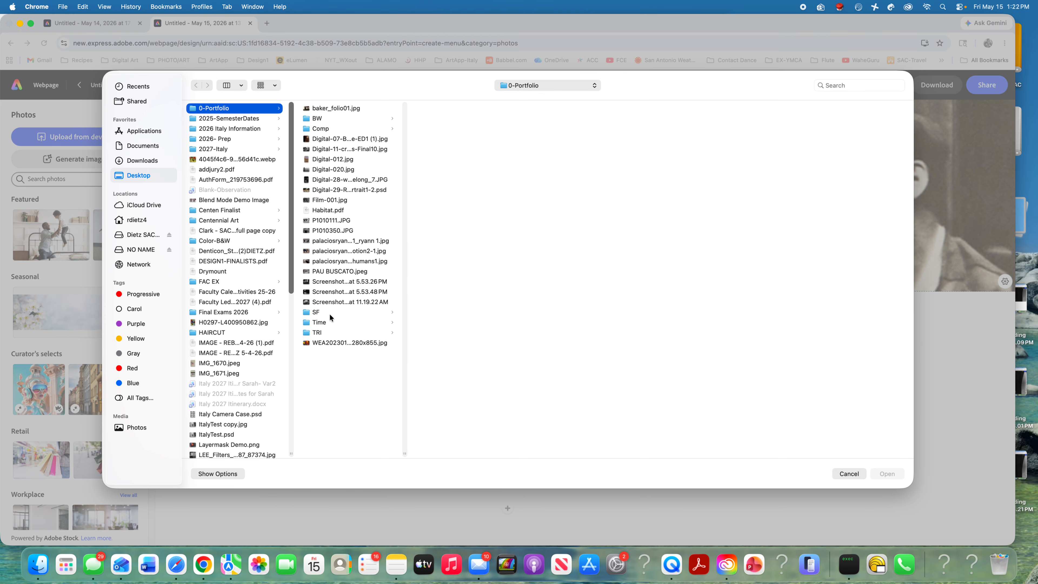
{"action": "left_click", "coordinate": [329, 314]}
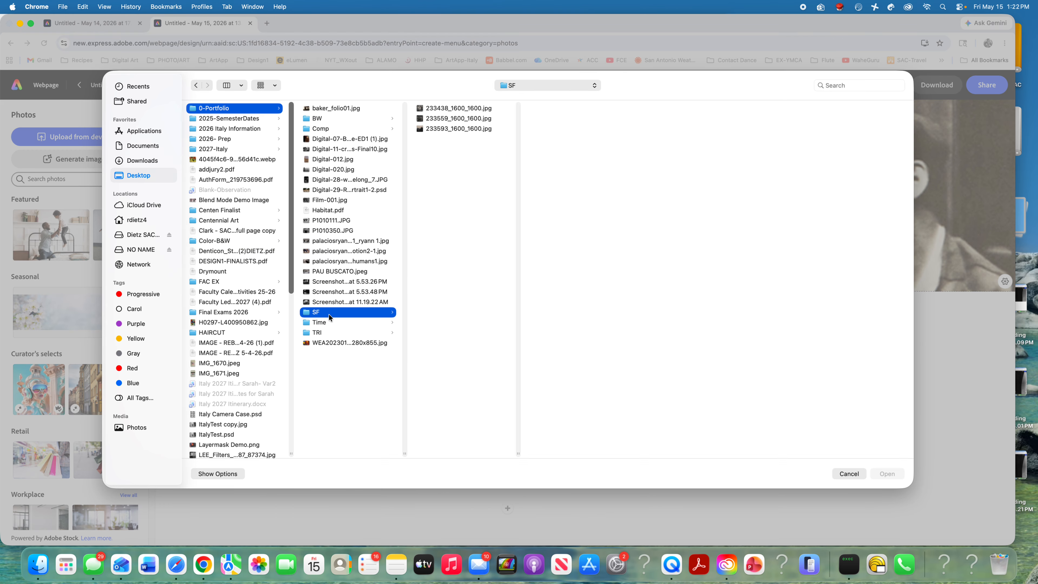
{"action": "left_click", "coordinate": [467, 109]}
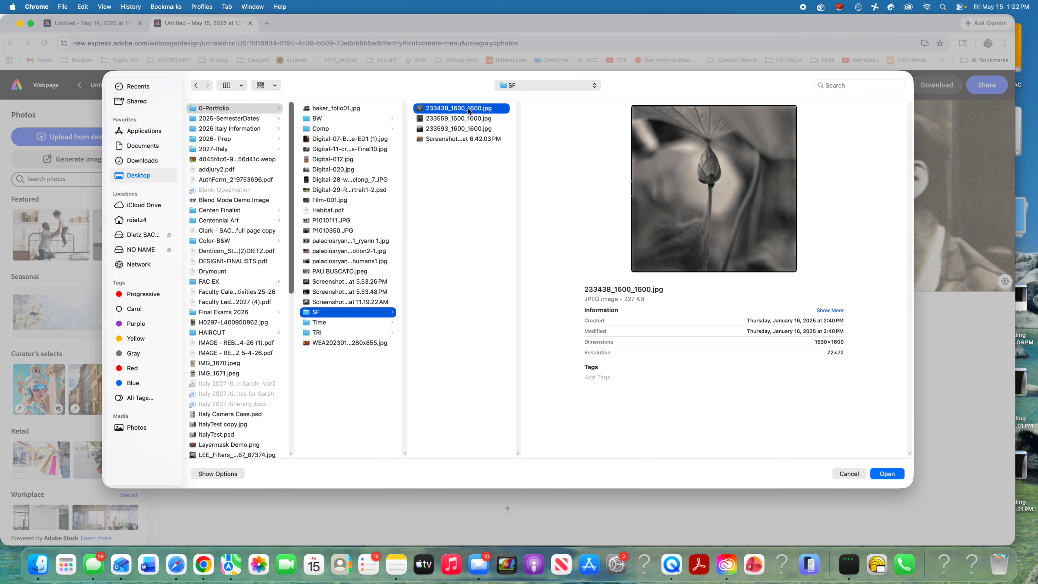
{"action": "left_click", "coordinate": [467, 118], "text": "shift"}
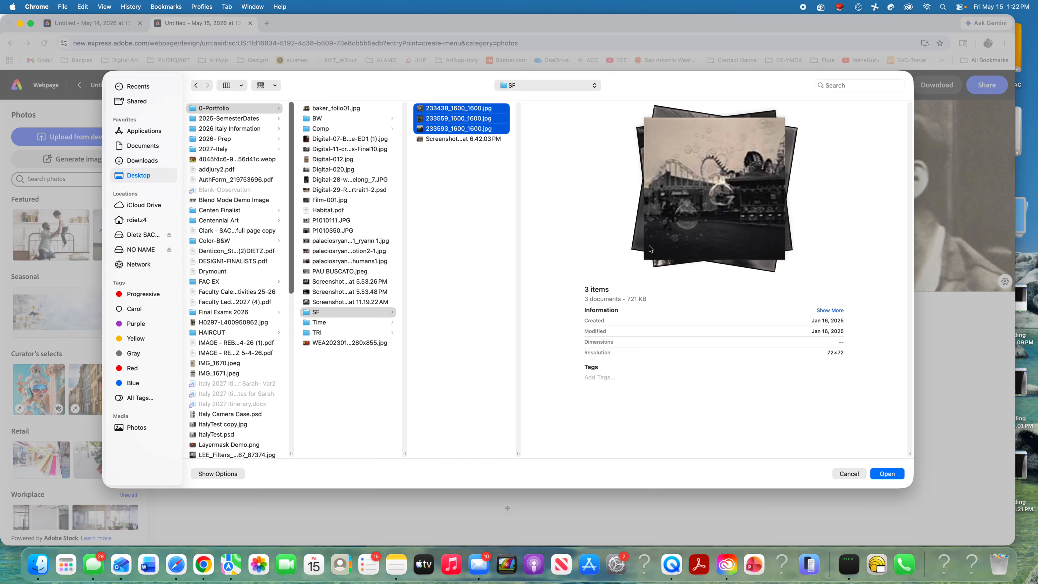
{"action": "left_click", "coordinate": [887, 474]}
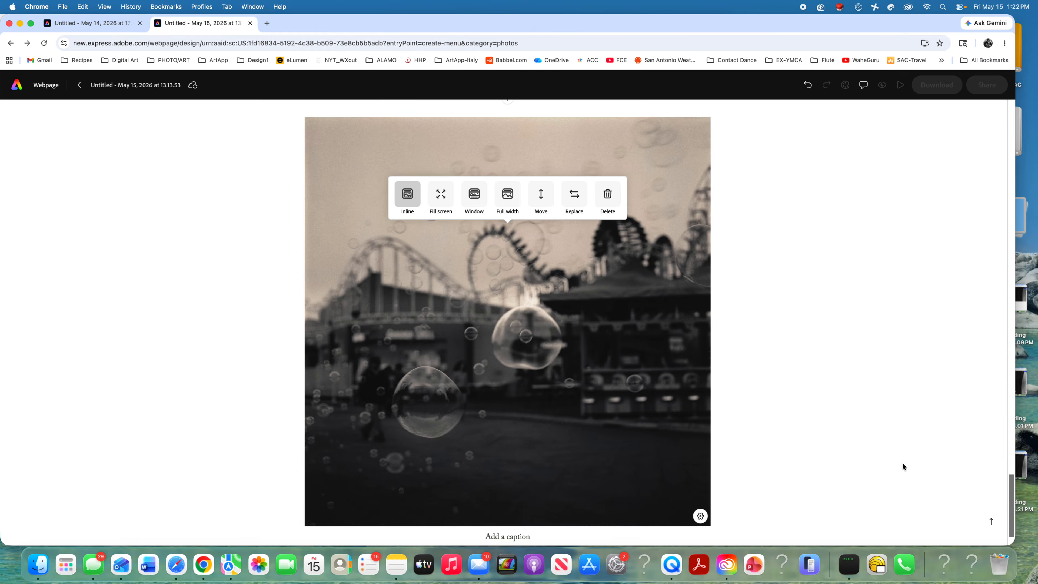
Step: Set the amusement park bubbles photo at the end of the page to Fill screen and check how it scrolls
{"action": "scroll", "coordinate": [412, 265], "scroll_direction": "up", "scroll_amount": 5}
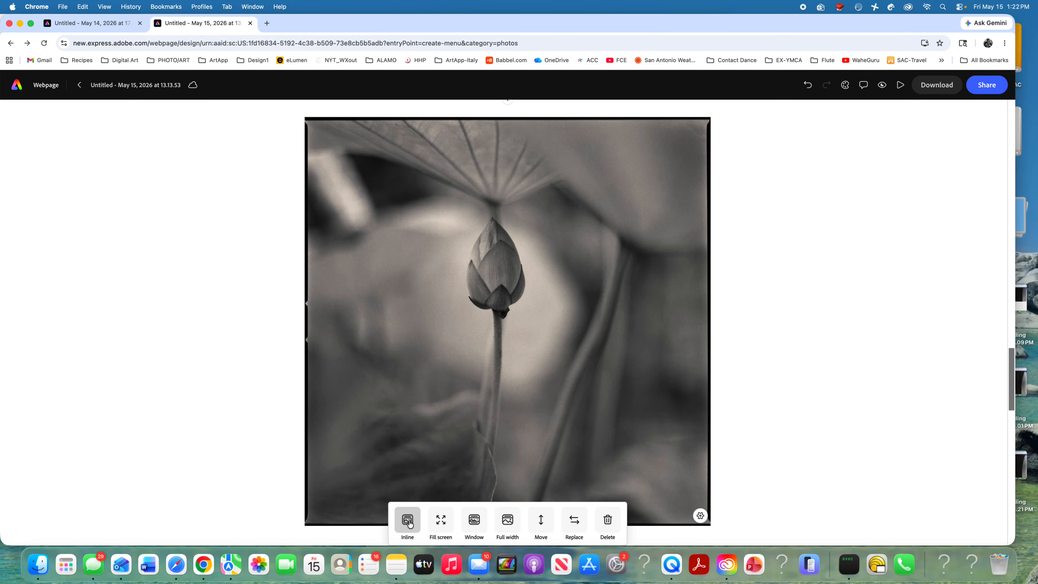
{"action": "left_click", "coordinate": [441, 520]}
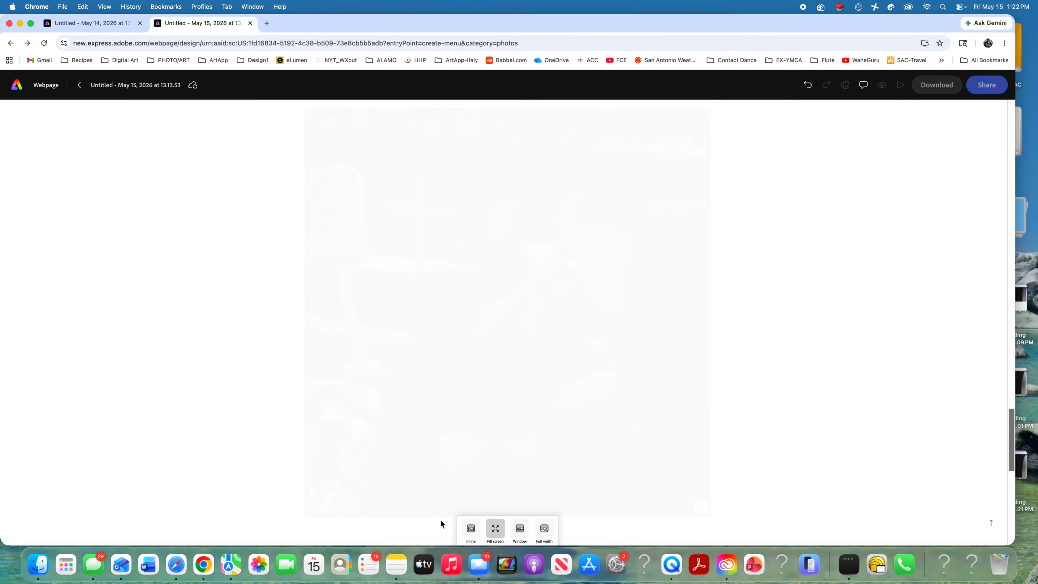
{"action": "scroll", "coordinate": [545, 496], "scroll_direction": "down", "scroll_amount": 2}
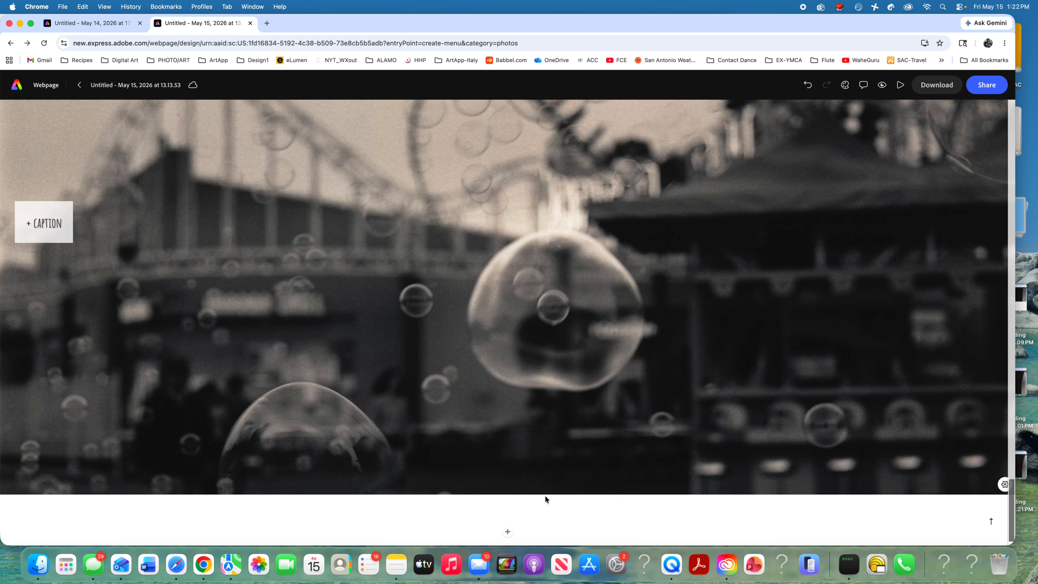
{"action": "scroll", "coordinate": [546, 495], "scroll_direction": "up", "scroll_amount": 2}
{"action": "scroll", "coordinate": [546, 500], "scroll_direction": "up", "scroll_amount": 5}
{"action": "scroll", "coordinate": [546, 499], "scroll_direction": "down", "scroll_amount": 5}
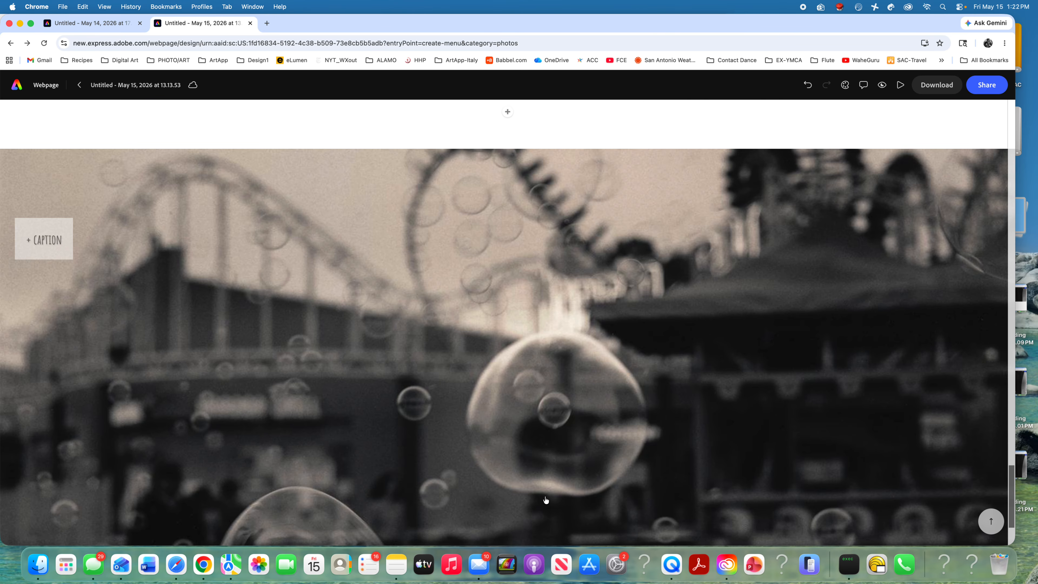
{"action": "scroll", "coordinate": [546, 499], "scroll_direction": "down", "scroll_amount": 1}
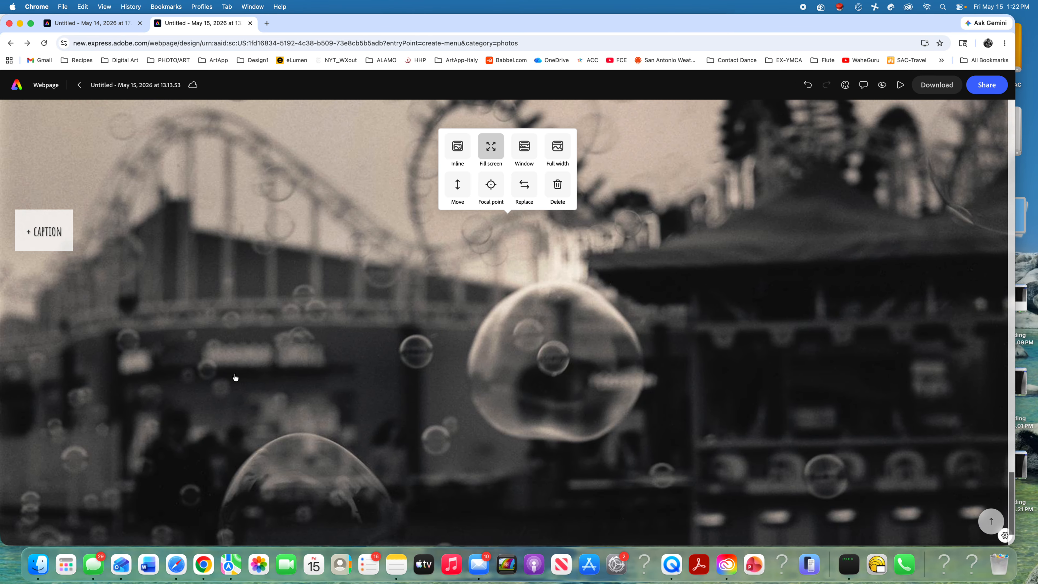
Step: Change the amusement park bubbles photo to the Window display and check its scrolling effect
{"action": "left_click", "coordinate": [524, 147]}
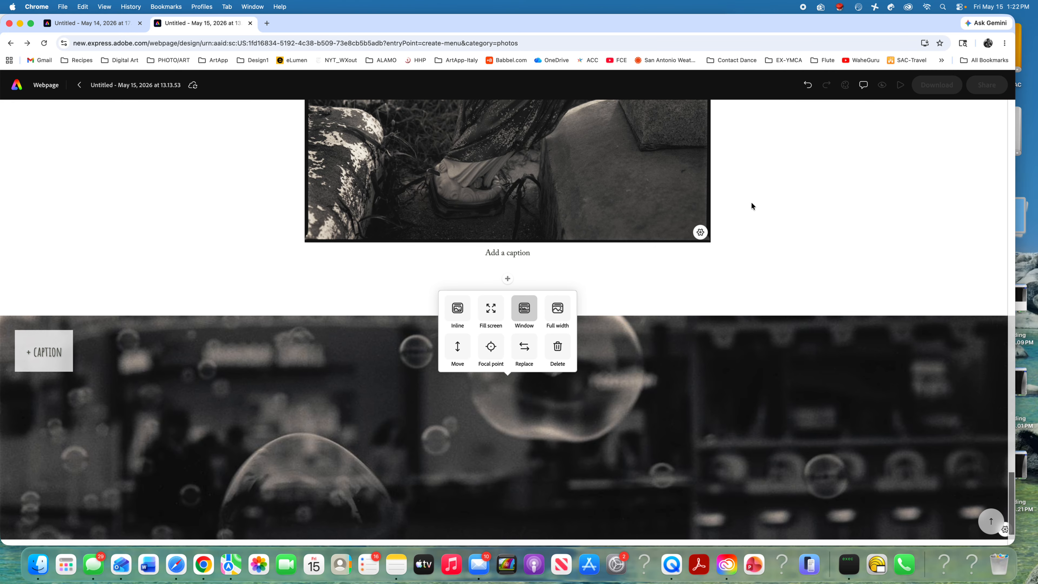
{"action": "scroll", "coordinate": [799, 203], "scroll_direction": "down", "scroll_amount": 2}
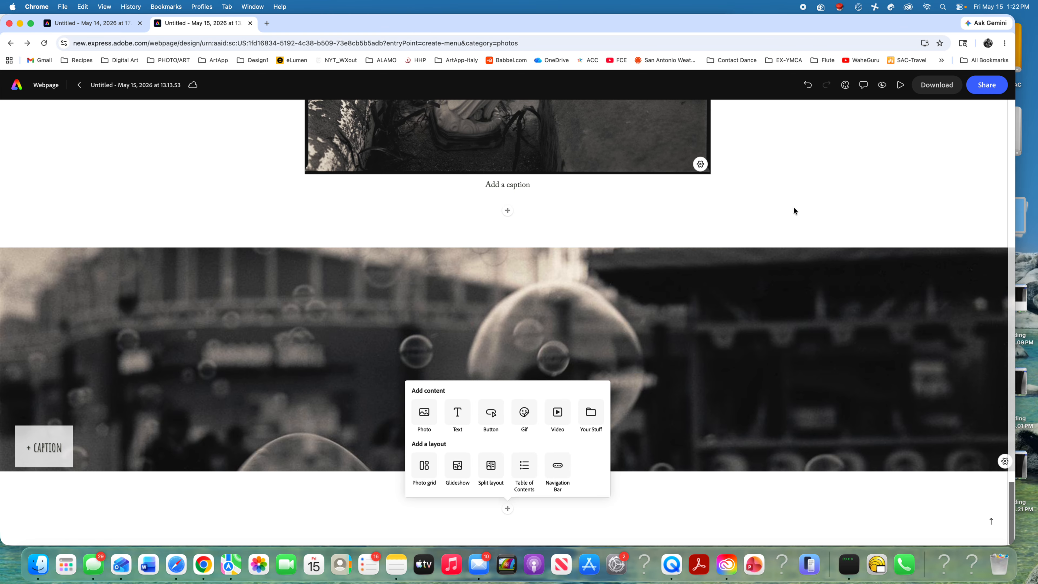
{"action": "scroll", "coordinate": [782, 220], "scroll_direction": "up", "scroll_amount": 7}
{"action": "scroll", "coordinate": [746, 276], "scroll_direction": "down", "scroll_amount": 5}
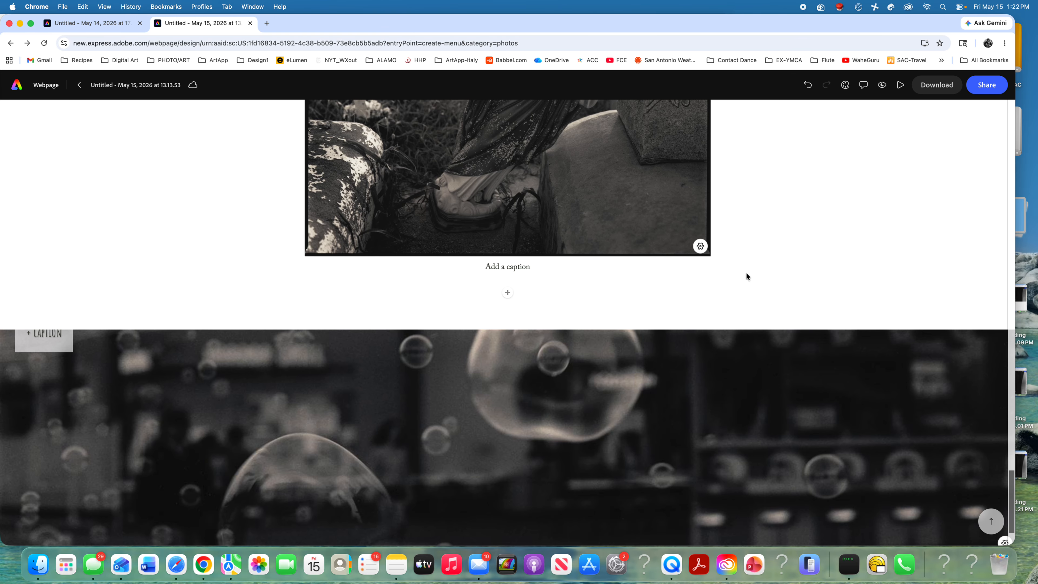
{"action": "scroll", "coordinate": [746, 276], "scroll_direction": "down", "scroll_amount": 2}
{"action": "scroll", "coordinate": [746, 276], "scroll_direction": "up", "scroll_amount": 2}
{"action": "scroll", "coordinate": [747, 276], "scroll_direction": "down", "scroll_amount": 2}
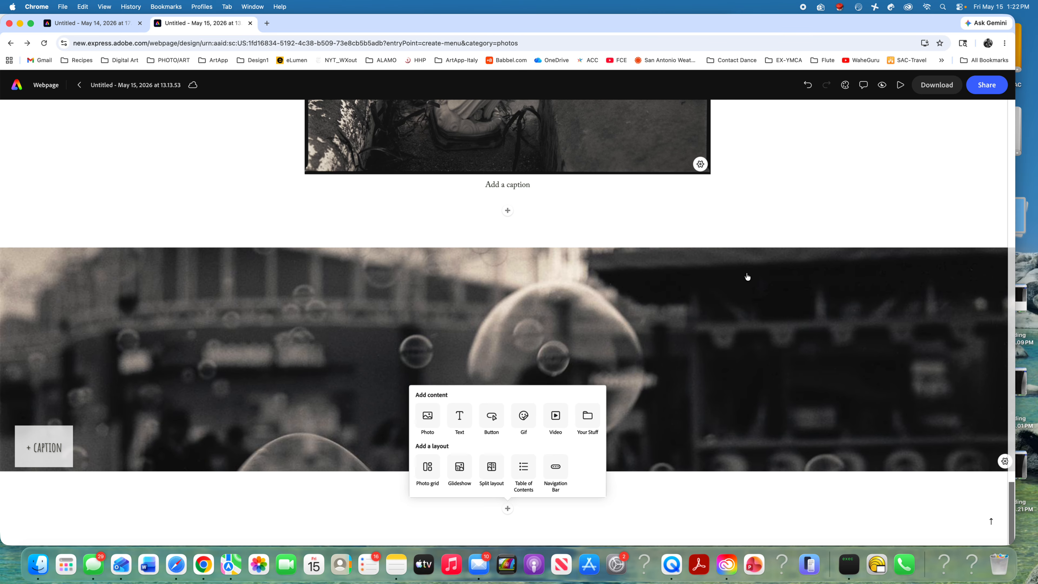
{"action": "scroll", "coordinate": [746, 276], "scroll_direction": "up", "scroll_amount": 7}
{"action": "scroll", "coordinate": [747, 276], "scroll_direction": "down", "scroll_amount": 7}
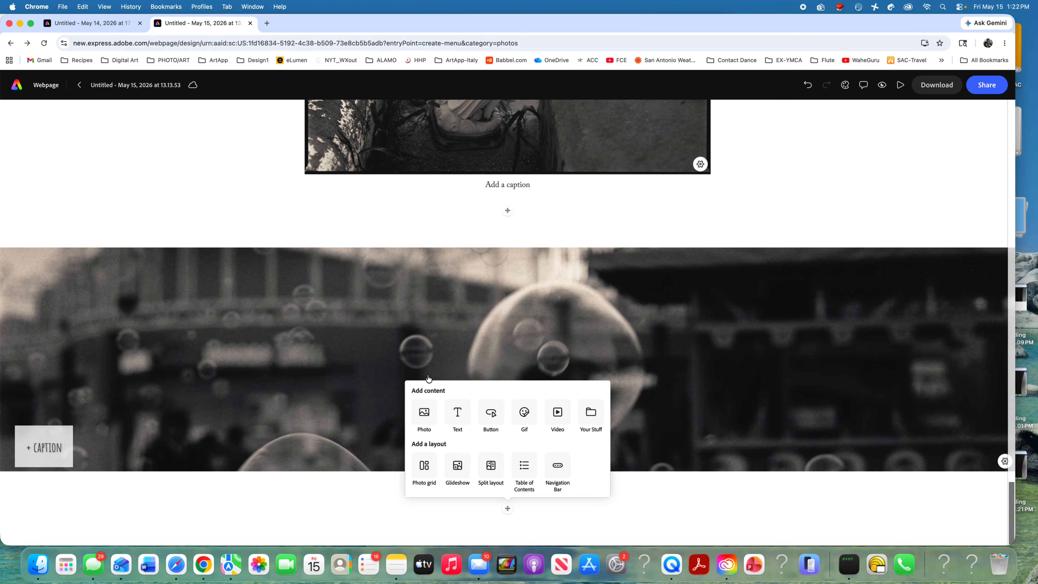
Step: Try the Full width display on the amusement park bubbles photo, and return the photo to Inline
{"action": "left_click", "coordinate": [424, 412]}
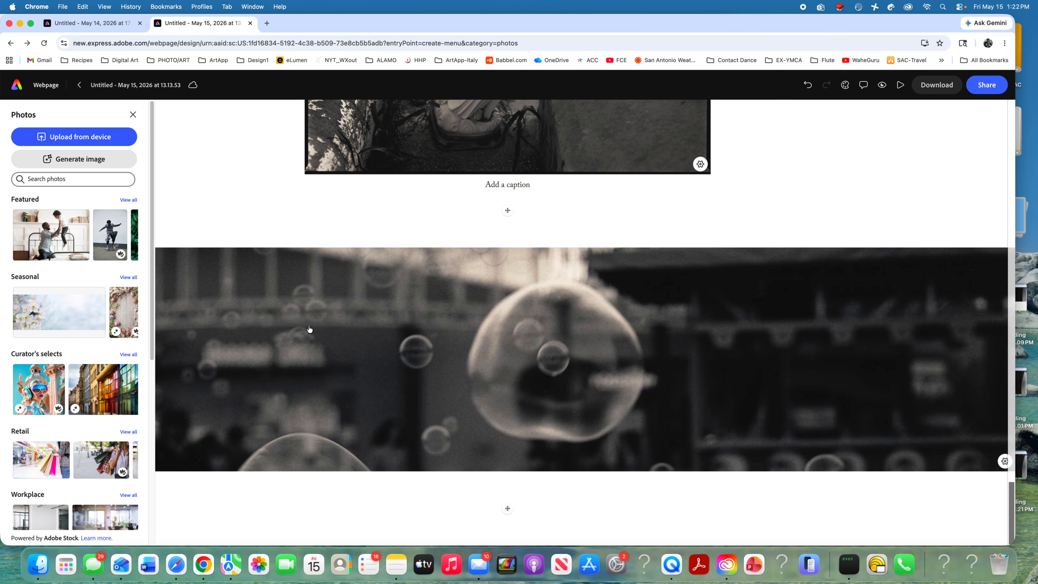
{"action": "left_click", "coordinate": [516, 347]}
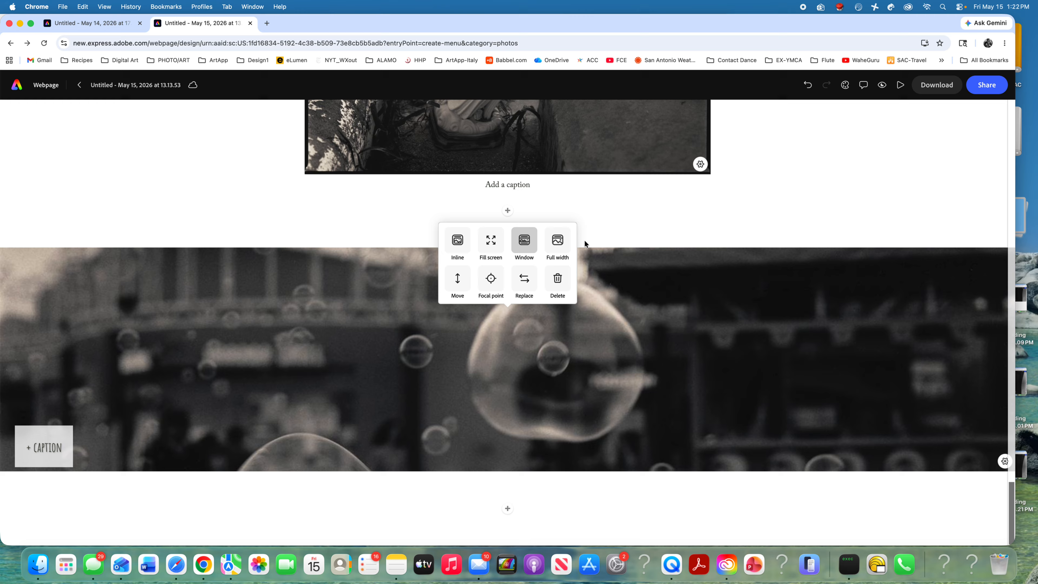
{"action": "left_click", "coordinate": [559, 240]}
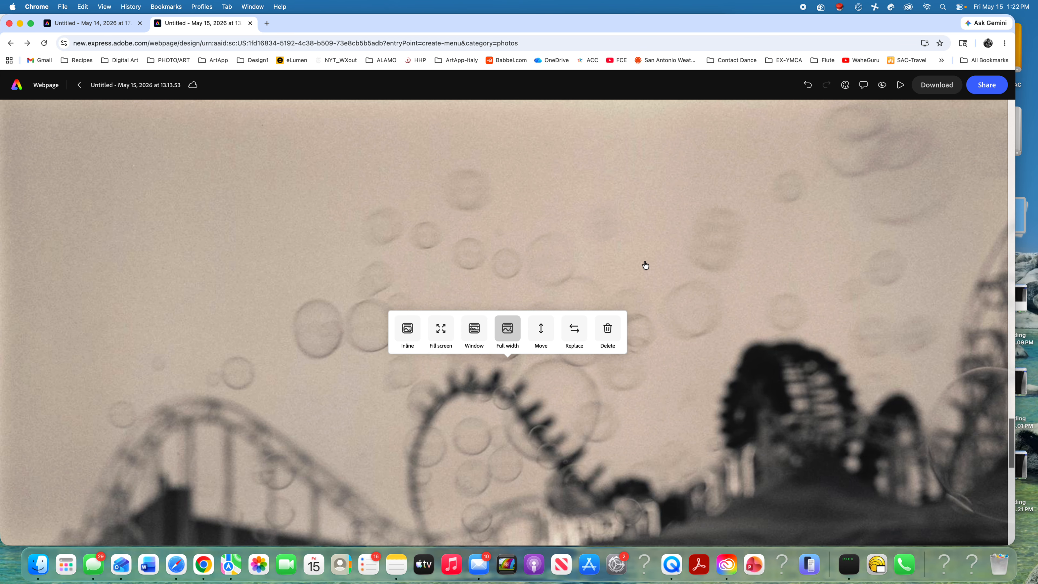
{"action": "key", "text": "super+minus"}
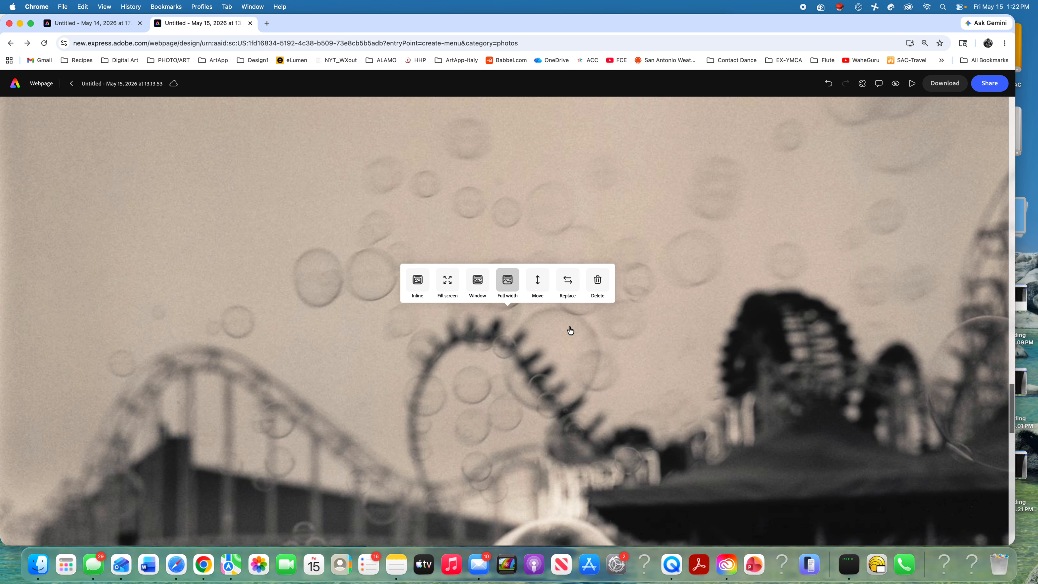
{"action": "left_click", "coordinate": [417, 280]}
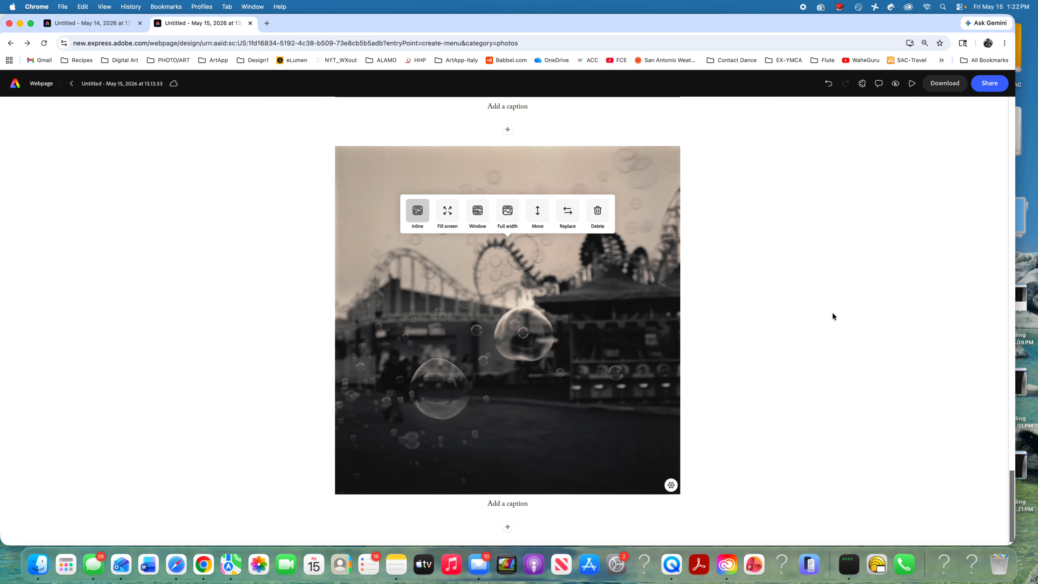
Step: Review the page from the Selective Focus photos up to the title and down through the Composition & Design and Triangle Compositions sections
{"action": "scroll", "coordinate": [819, 321], "scroll_direction": "down", "scroll_amount": 1}
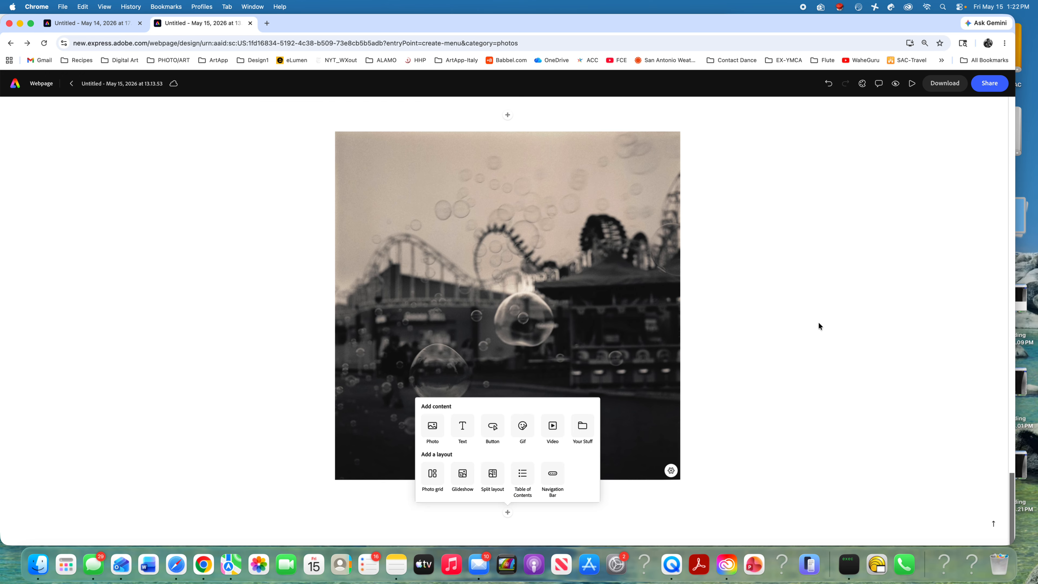
{"action": "scroll", "coordinate": [819, 326], "scroll_direction": "up", "scroll_amount": 5}
{"action": "scroll", "coordinate": [819, 326], "scroll_direction": "down", "scroll_amount": 5}
{"action": "scroll", "coordinate": [846, 368], "scroll_direction": "up", "scroll_amount": 10}
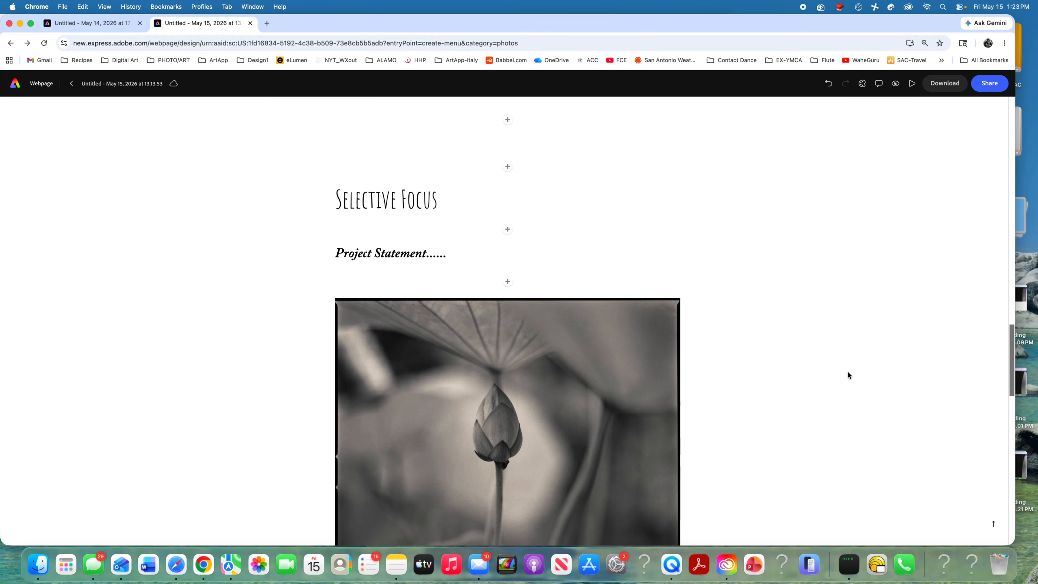
{"action": "scroll", "coordinate": [848, 372], "scroll_direction": "up", "scroll_amount": 20}
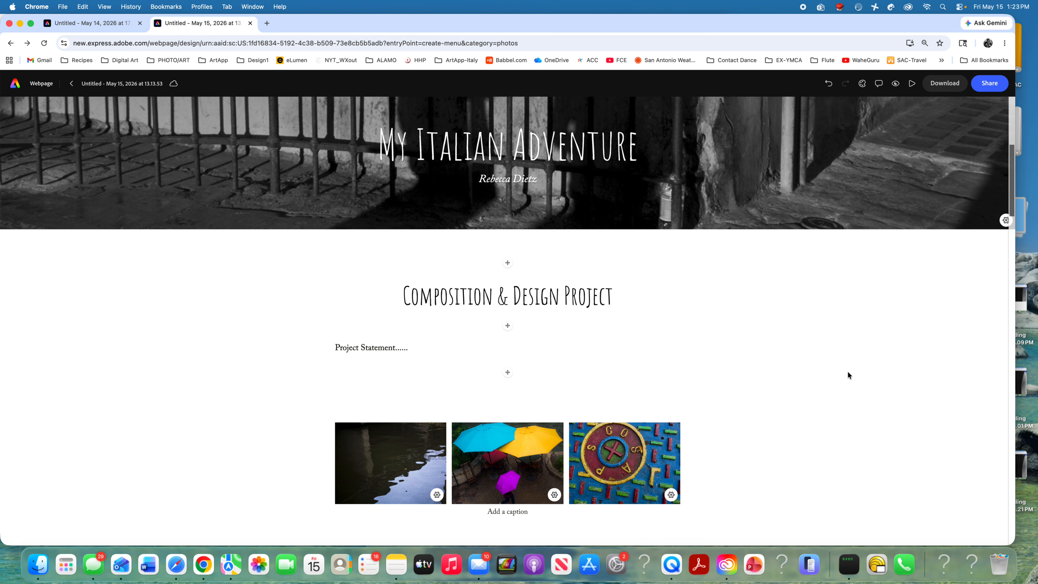
{"action": "scroll", "coordinate": [847, 372], "scroll_direction": "down", "scroll_amount": 3}
{"action": "scroll", "coordinate": [828, 375], "scroll_direction": "down", "scroll_amount": 5}
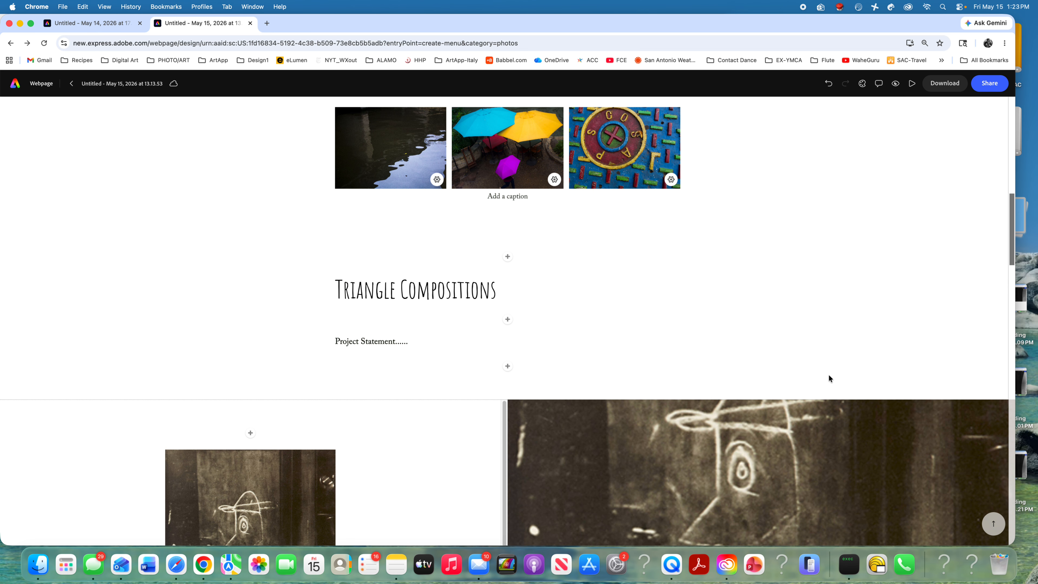
{"action": "scroll", "coordinate": [858, 354], "scroll_direction": "up", "scroll_amount": 10}
{"action": "scroll", "coordinate": [820, 390], "scroll_direction": "down", "scroll_amount": 6}
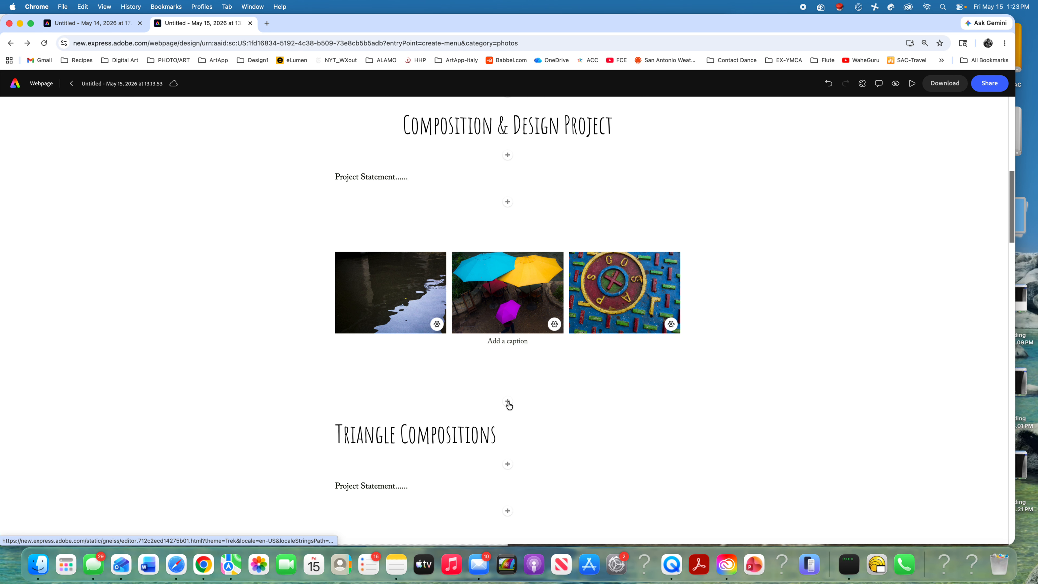
Step: Insert a glideshow above the Triangle Compositions heading using the photo Screenshot 2026-05-14 at 5.53.48 PM from 0-Portfolio, and save it
{"action": "left_click", "coordinate": [508, 402]}
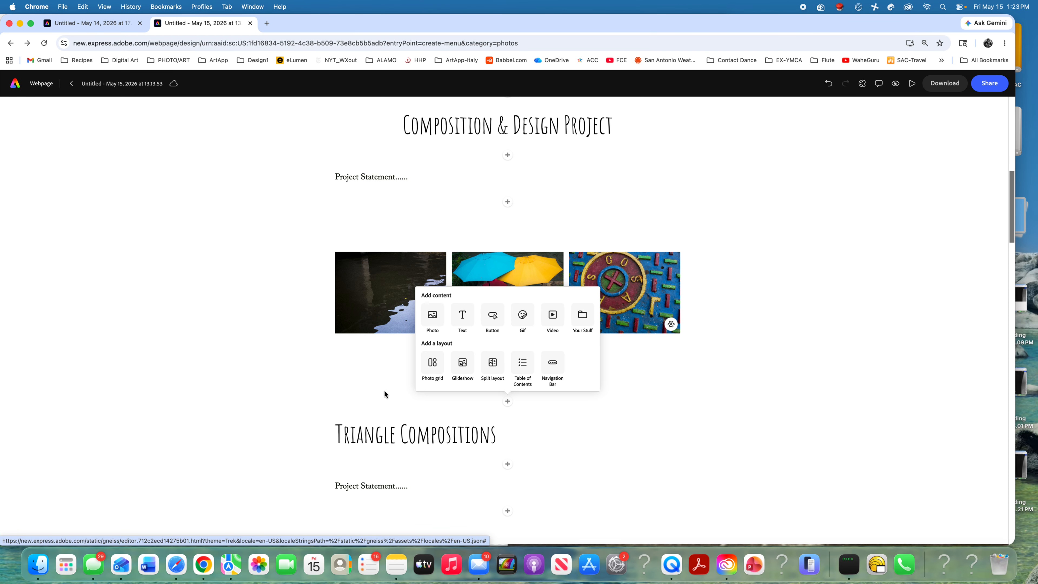
{"action": "left_click", "coordinate": [465, 367]}
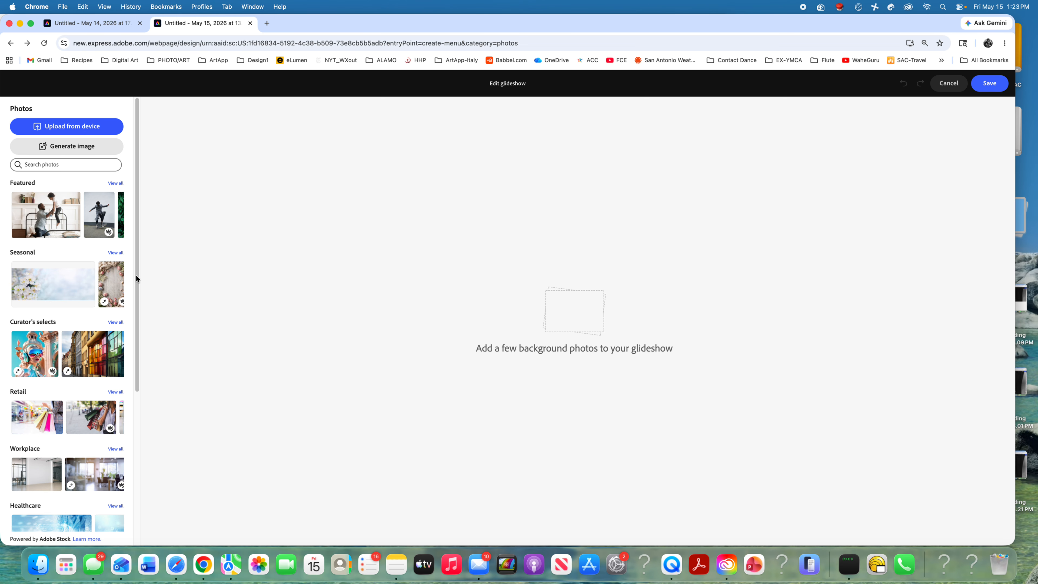
{"action": "left_click", "coordinate": [84, 126]}
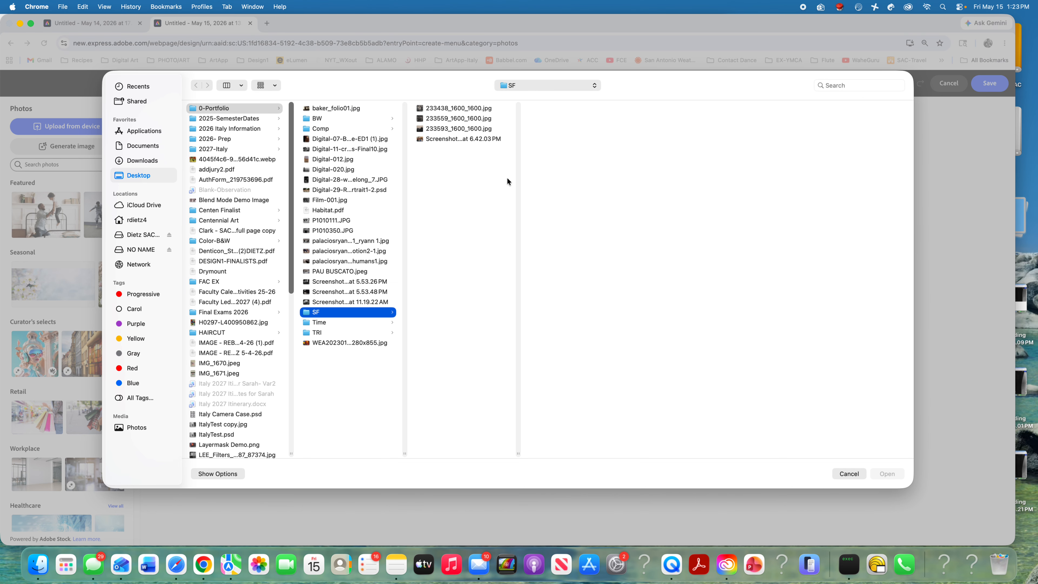
{"action": "left_click", "coordinate": [348, 292]}
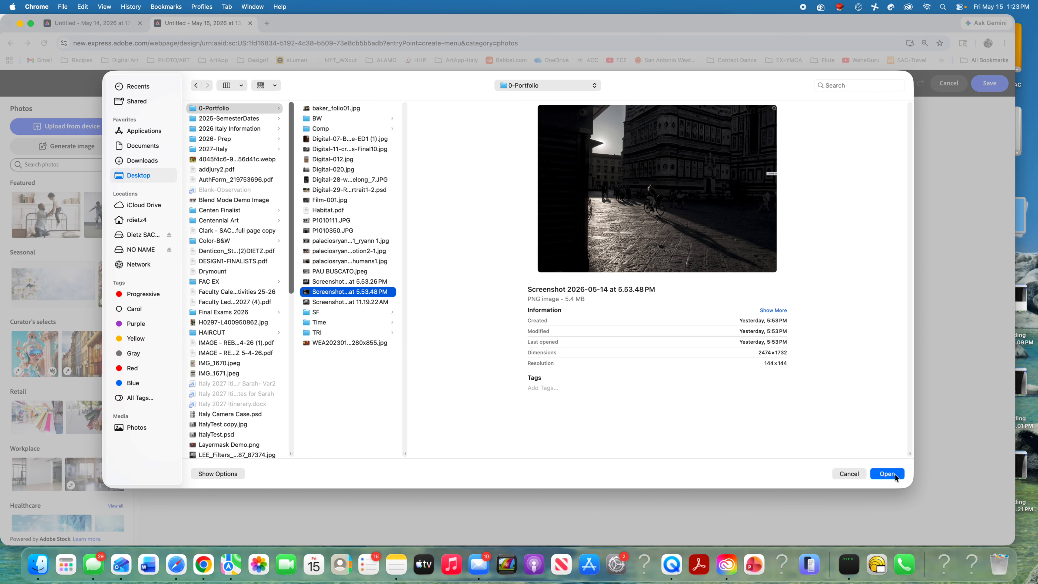
{"action": "left_click", "coordinate": [887, 474]}
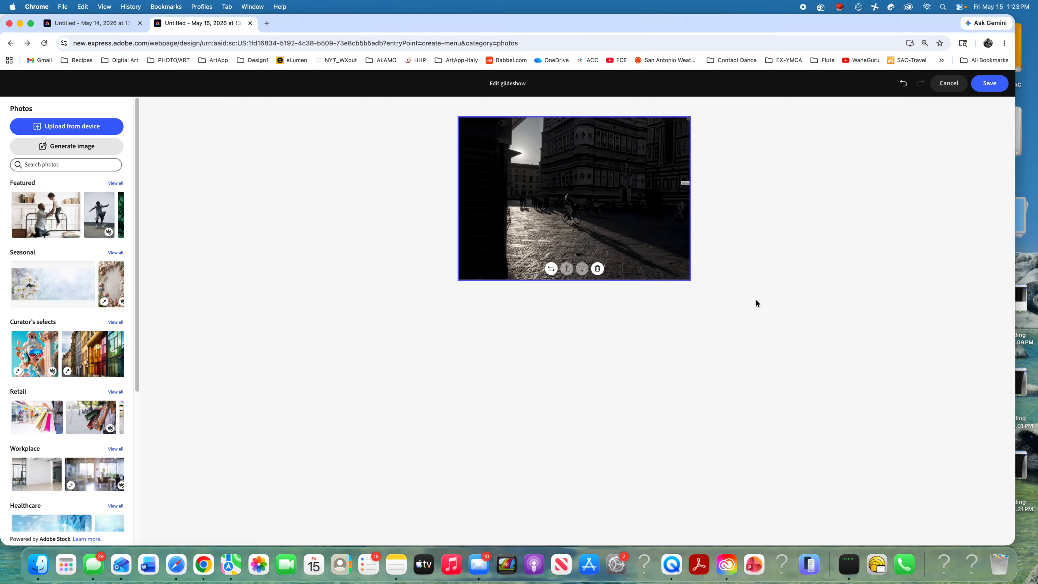
{"action": "left_click", "coordinate": [991, 84]}
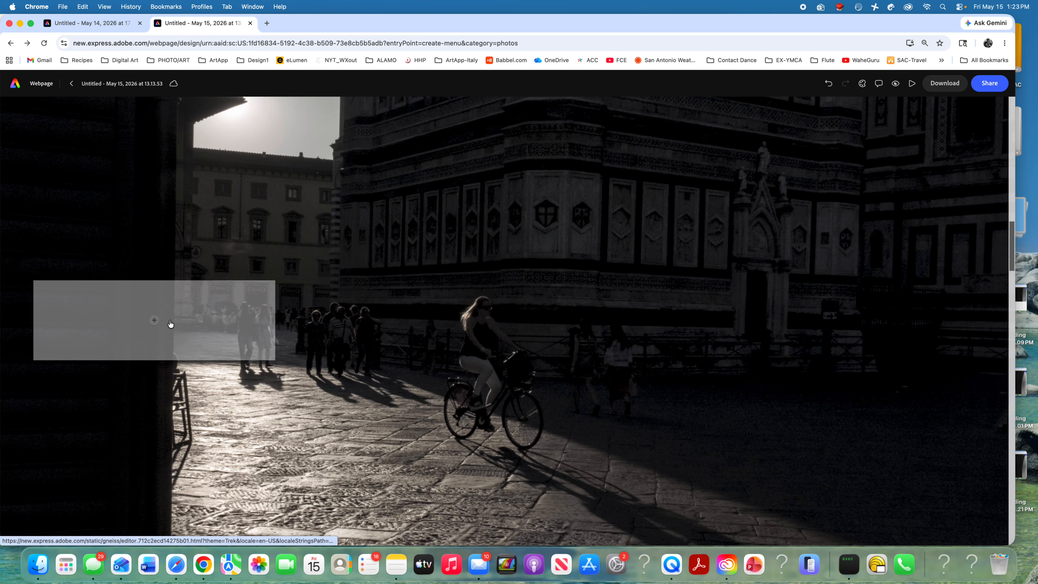
Step: Add the text "Just like an Italian Movie!" to the caption box over the glideshow photo of the cyclist
{"action": "left_click", "coordinate": [153, 320]}
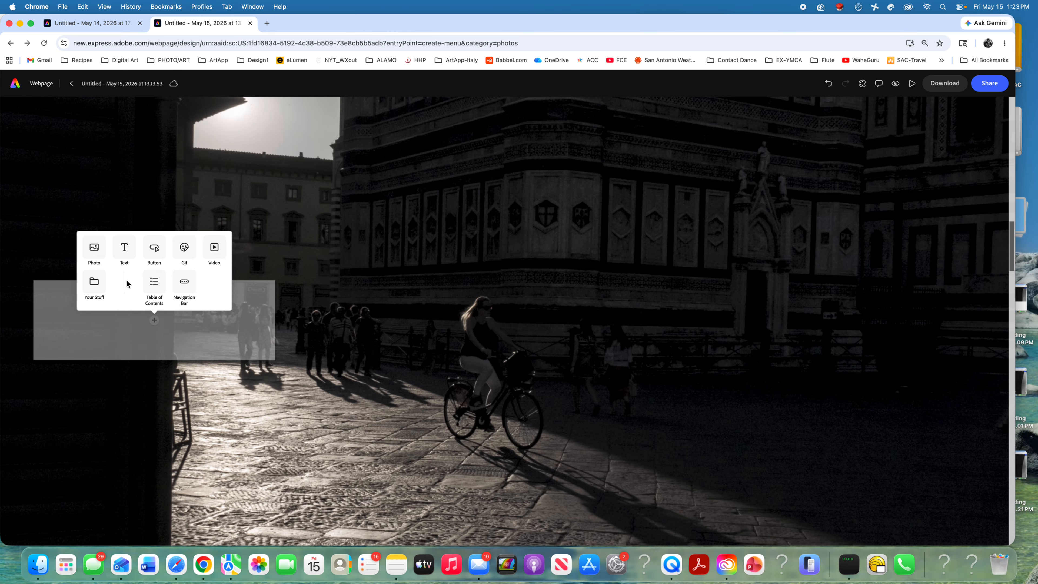
{"action": "left_click", "coordinate": [124, 250]}
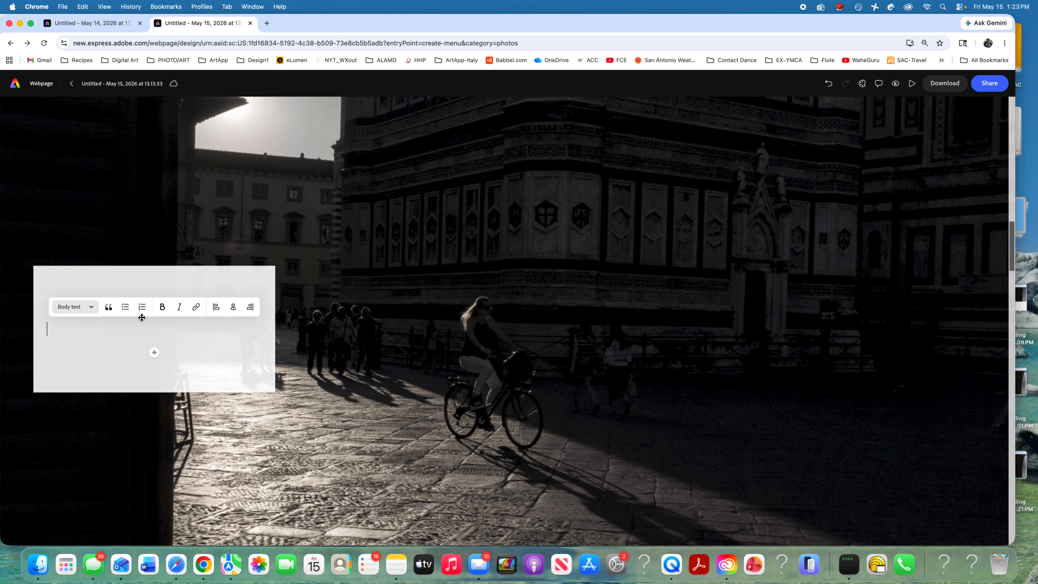
{"action": "type", "text": "Just like an Ita"}
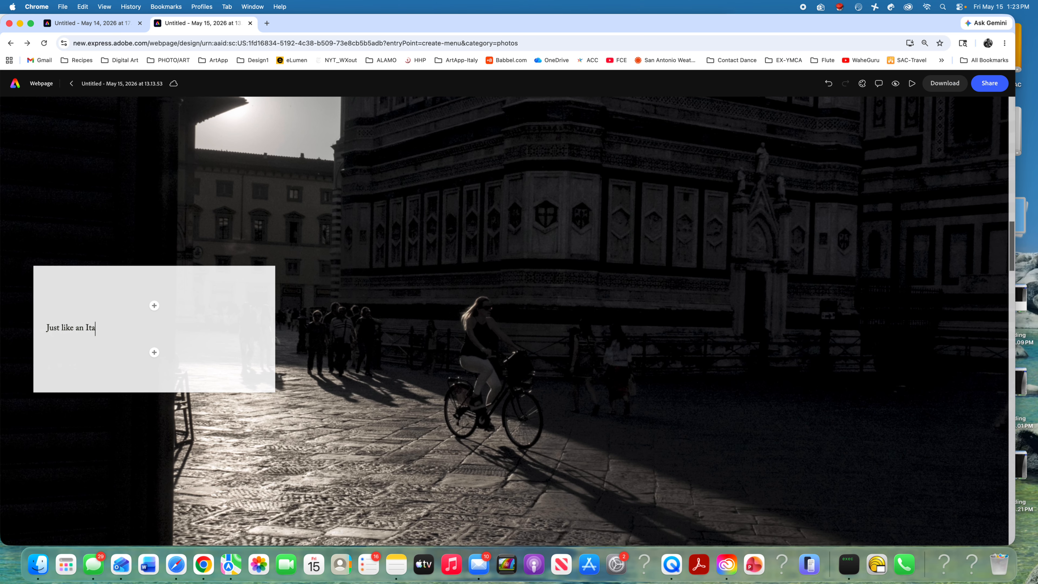
{"action": "type", "text": "lian Movie!"}
Step: Insert a glideshow above the Selective Focus heading using the photo Screenshot 2026-05-15 at 11.19.22 AM from 0-Portfolio, and save it
{"action": "scroll", "coordinate": [475, 381], "scroll_direction": "down", "scroll_amount": 5}
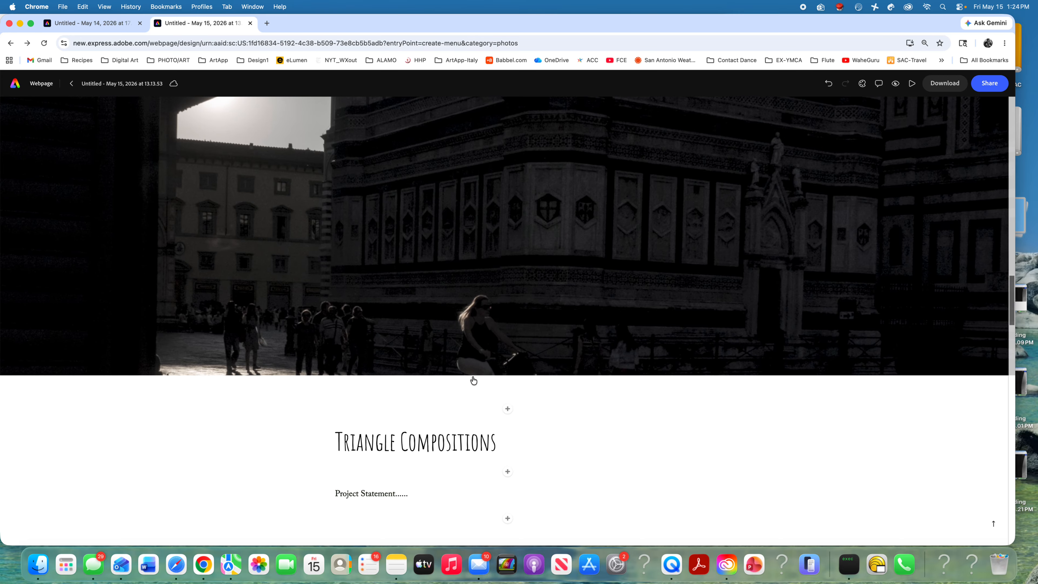
{"action": "scroll", "coordinate": [474, 381], "scroll_direction": "down", "scroll_amount": 5}
{"action": "scroll", "coordinate": [473, 380], "scroll_direction": "down", "scroll_amount": 10}
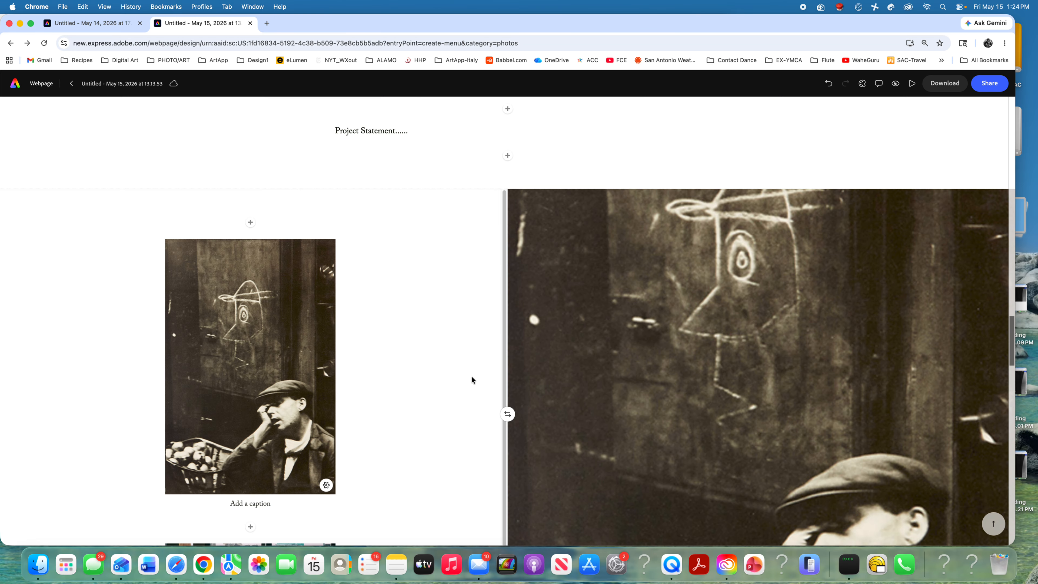
{"action": "scroll", "coordinate": [472, 379], "scroll_direction": "down", "scroll_amount": 3}
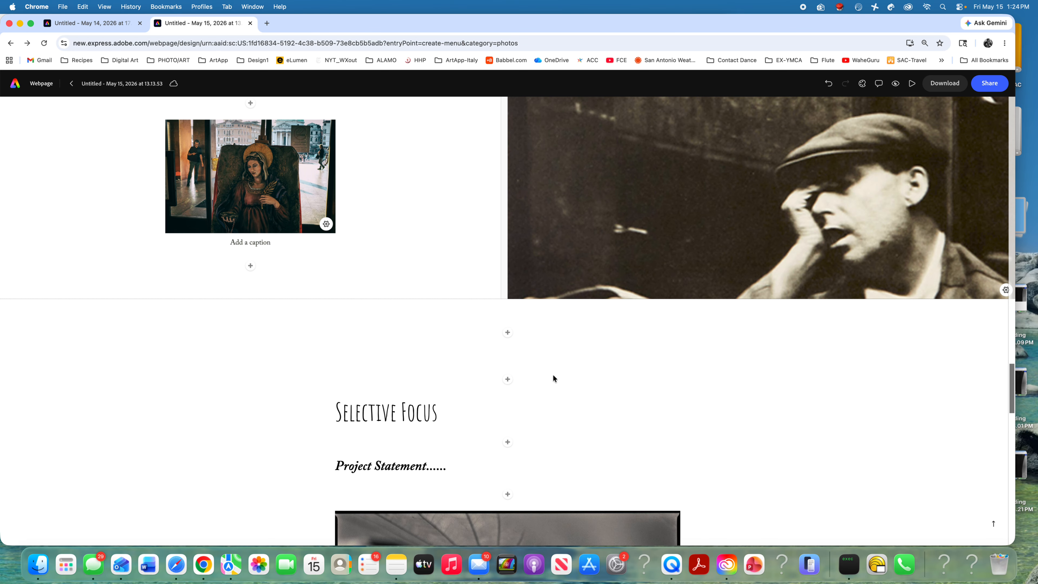
{"action": "left_click", "coordinate": [508, 374]}
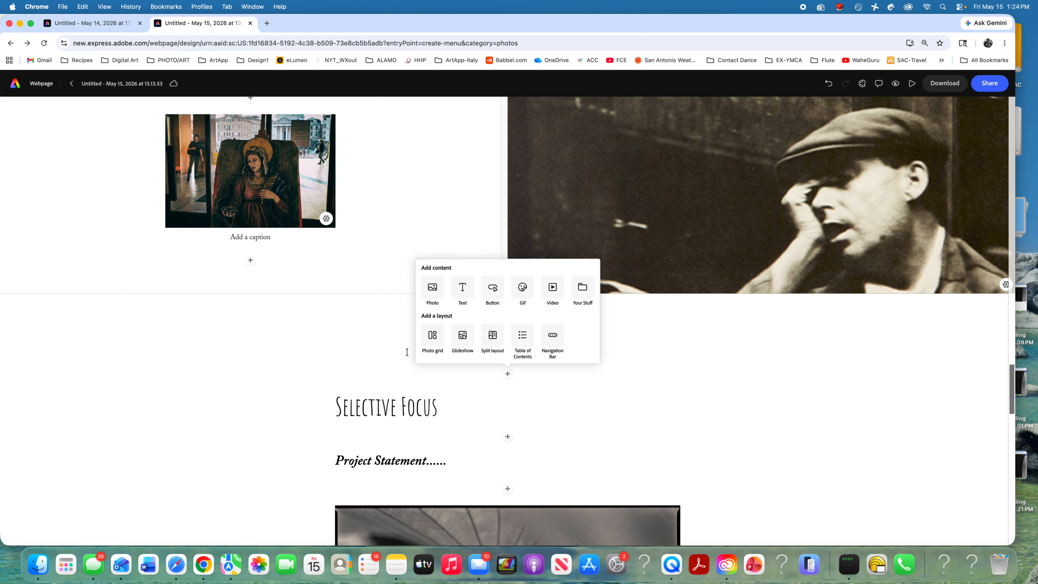
{"action": "left_click", "coordinate": [462, 336]}
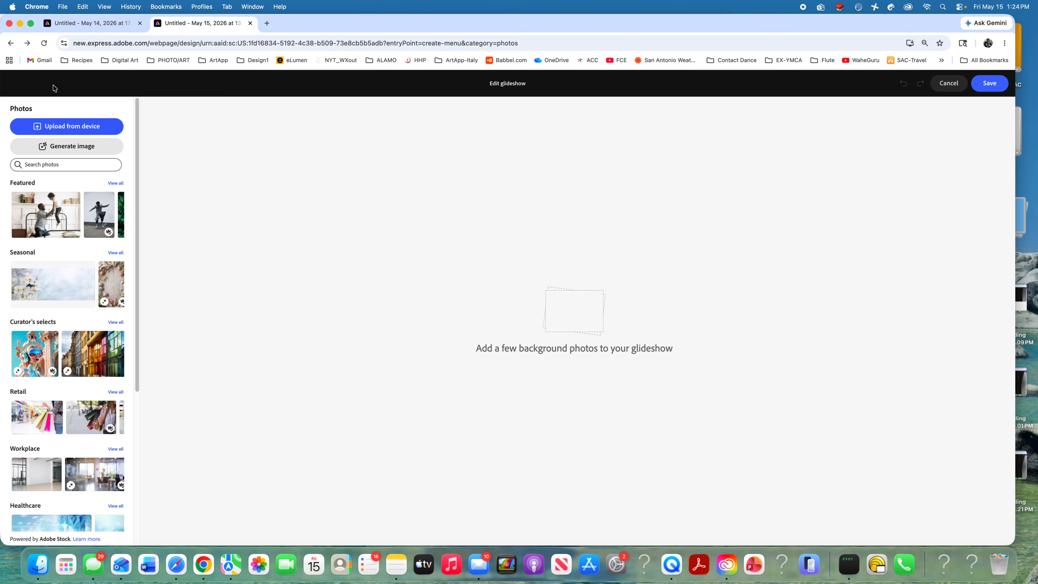
{"action": "left_click", "coordinate": [78, 127]}
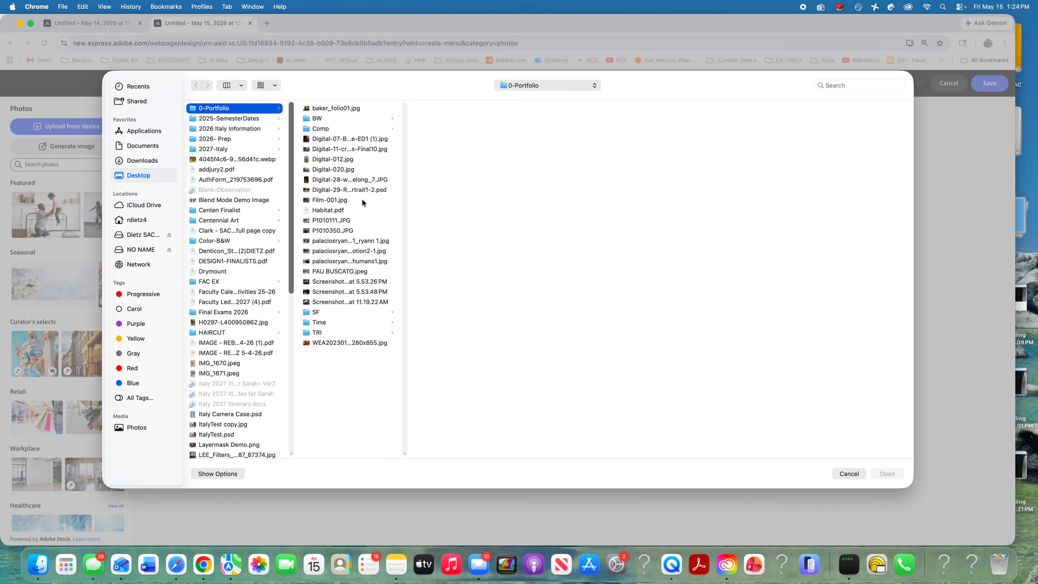
{"action": "left_click", "coordinate": [358, 282]}
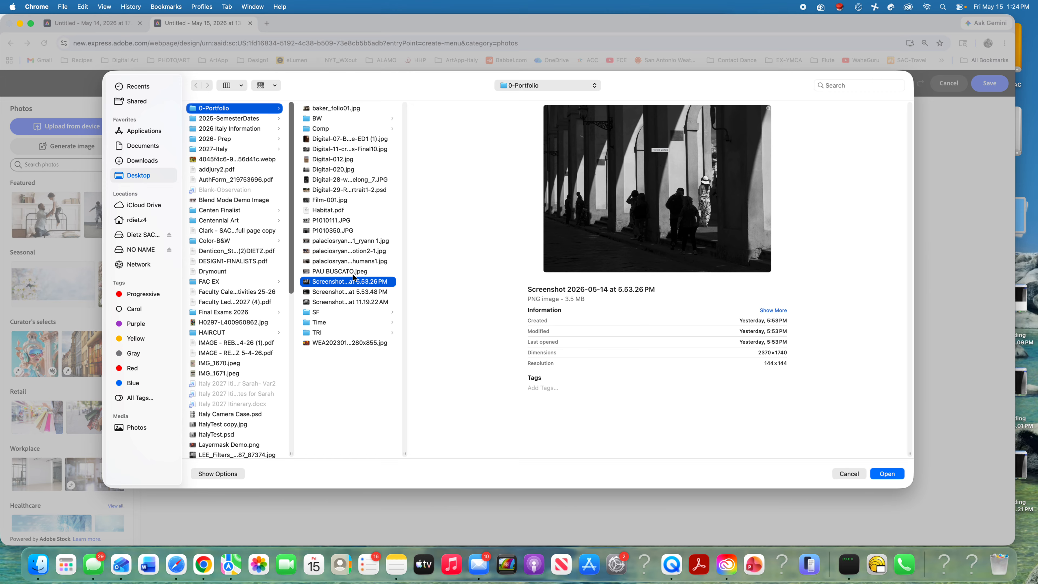
{"action": "left_click", "coordinate": [350, 303]}
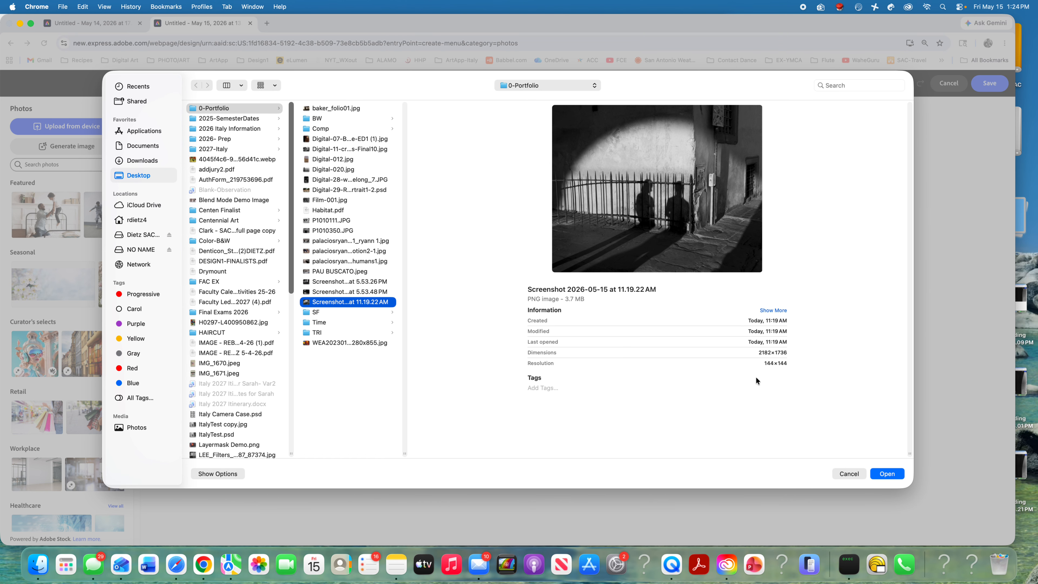
{"action": "left_click", "coordinate": [894, 473]}
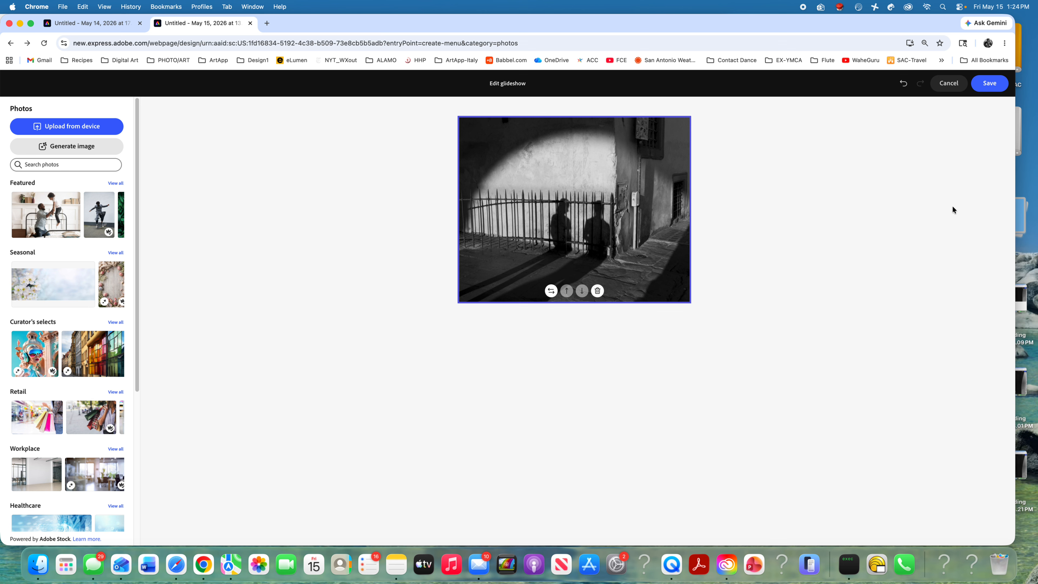
{"action": "left_click", "coordinate": [990, 84]}
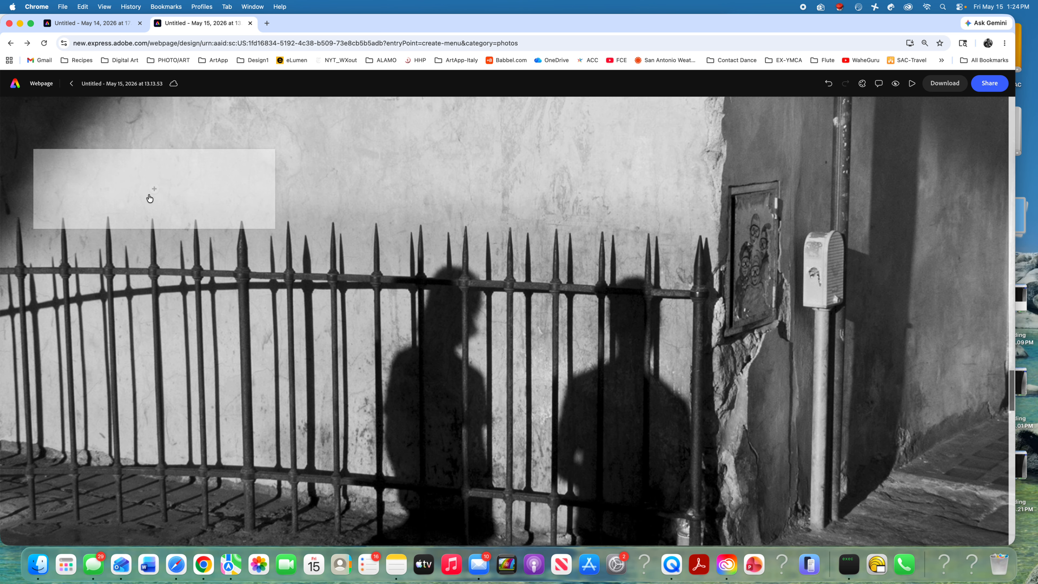
Step: Insert a button below the amusement park bubbles photo with the text "Check out my Website"
{"action": "scroll", "coordinate": [550, 318], "scroll_direction": "down", "scroll_amount": 5}
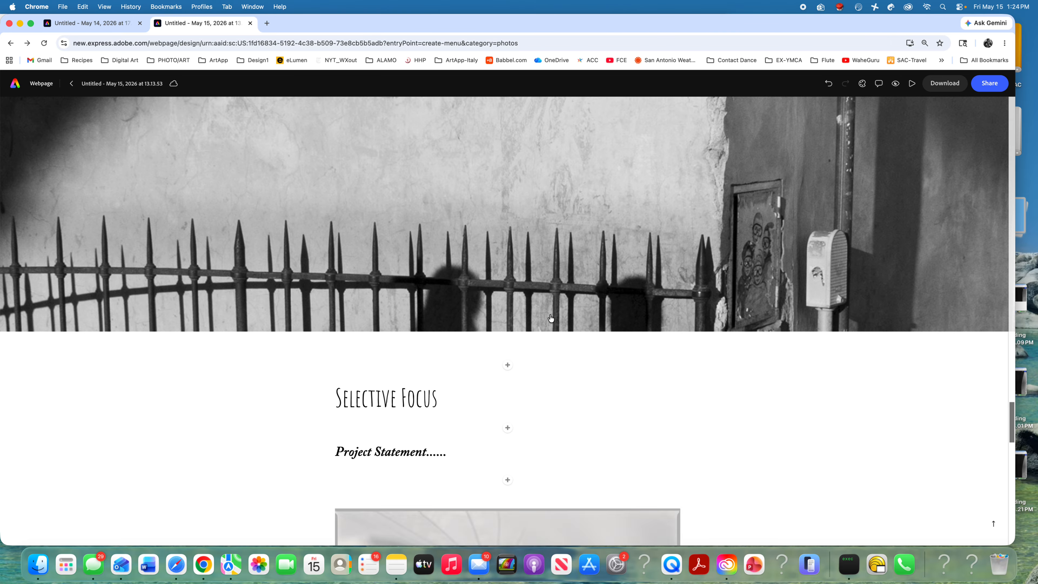
{"action": "scroll", "coordinate": [550, 318], "scroll_direction": "down", "scroll_amount": 15}
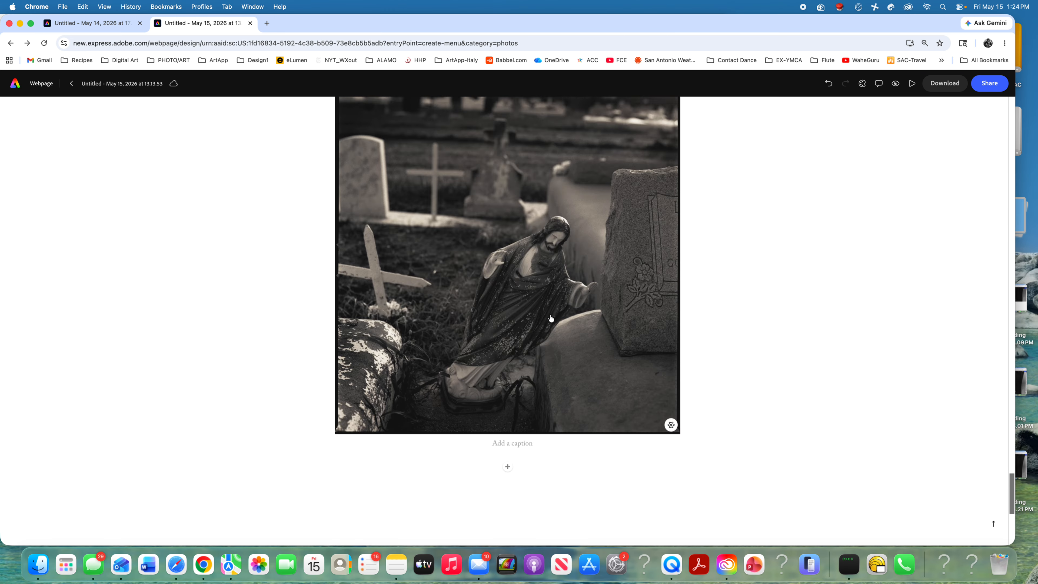
{"action": "scroll", "coordinate": [709, 314], "scroll_direction": "down", "scroll_amount": 8}
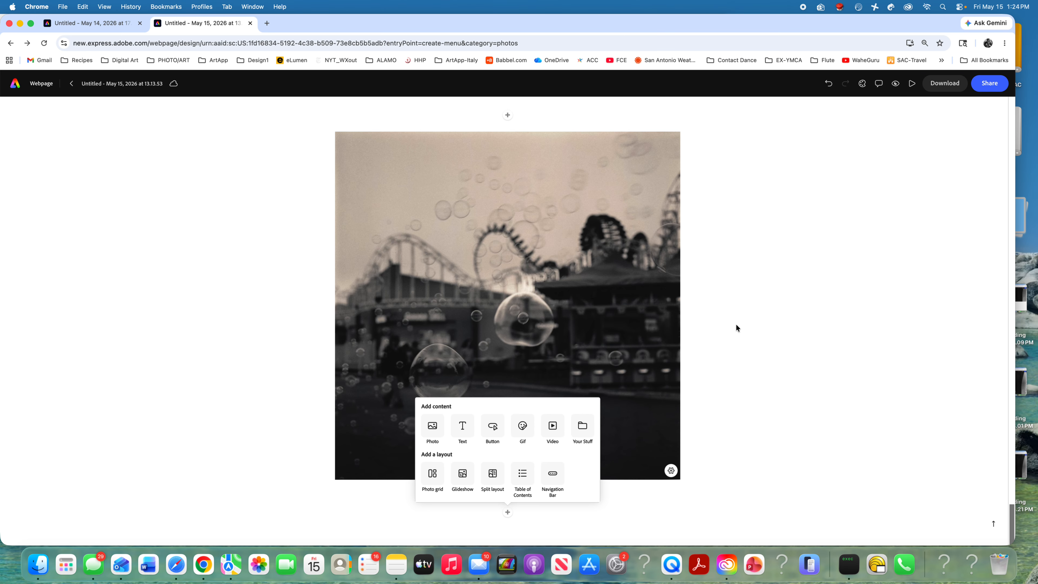
{"action": "left_click", "coordinate": [509, 513]}
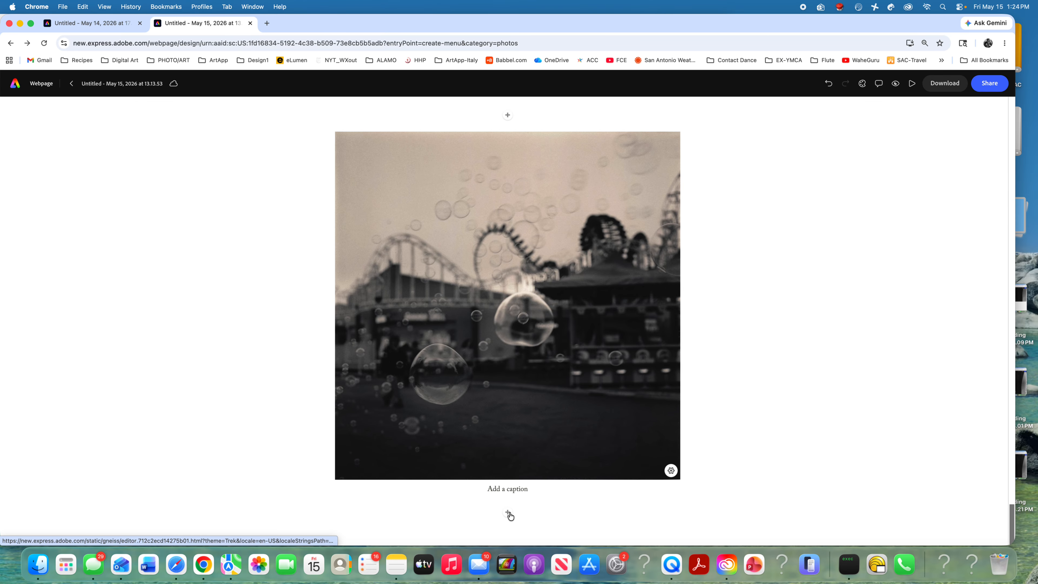
{"action": "left_click", "coordinate": [508, 513]}
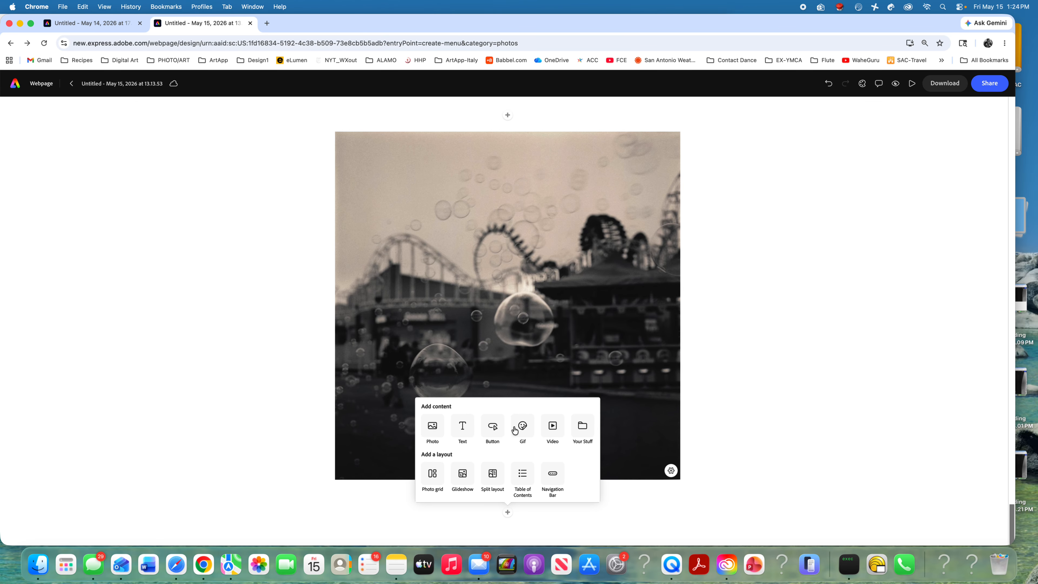
{"action": "left_click", "coordinate": [493, 426]}
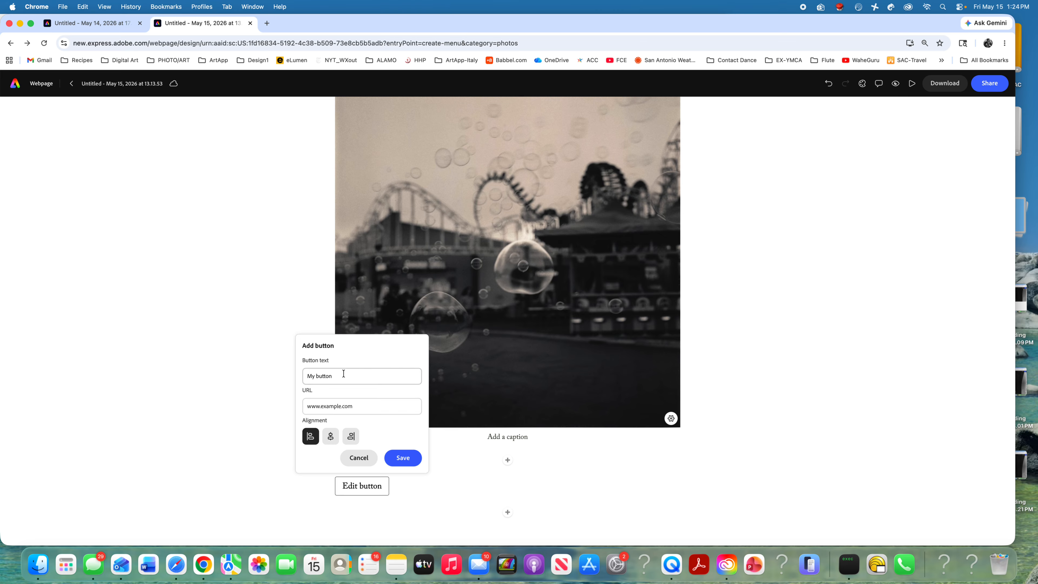
{"action": "left_click", "coordinate": [327, 375]}
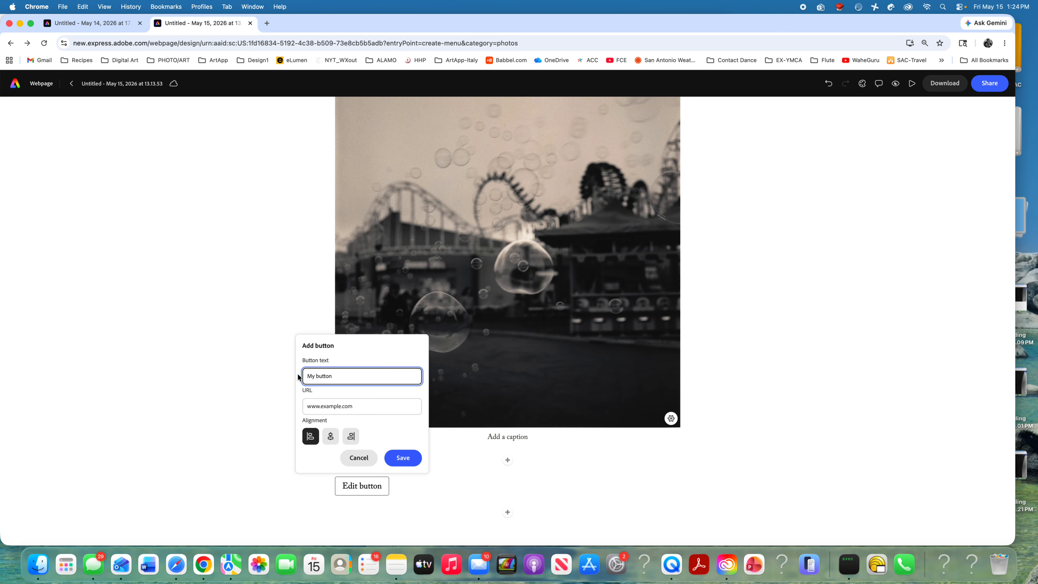
{"action": "key", "text": "super+a"}
{"action": "type", "text": "C"}
Step: Set the button's URL to the photographer's website address, align it to the center and save it
{"action": "left_click", "coordinate": [341, 409]}
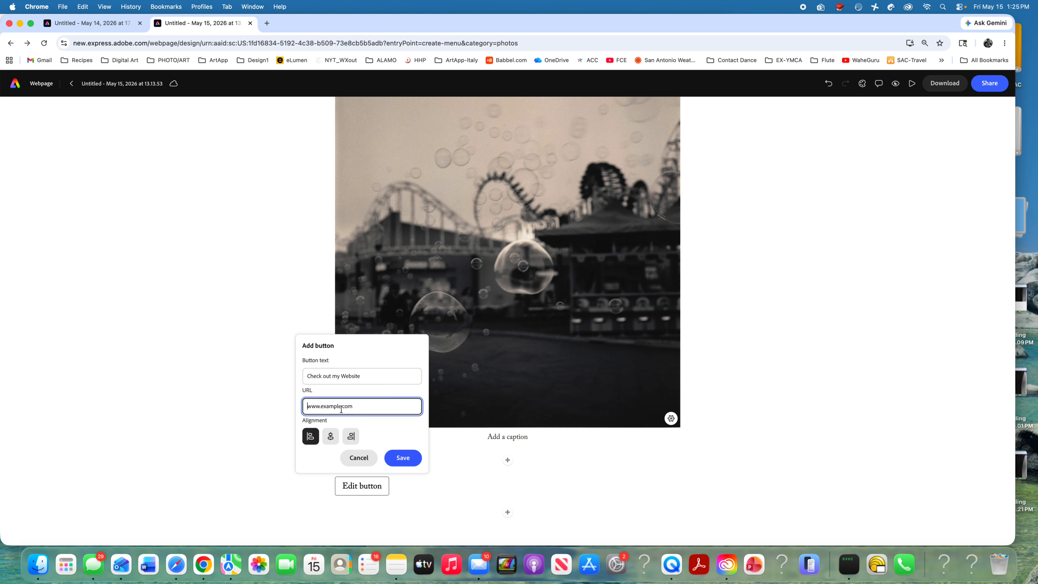
{"action": "type", "text": "www.rebeccadietz.org"}
{"action": "left_click", "coordinate": [331, 435]}
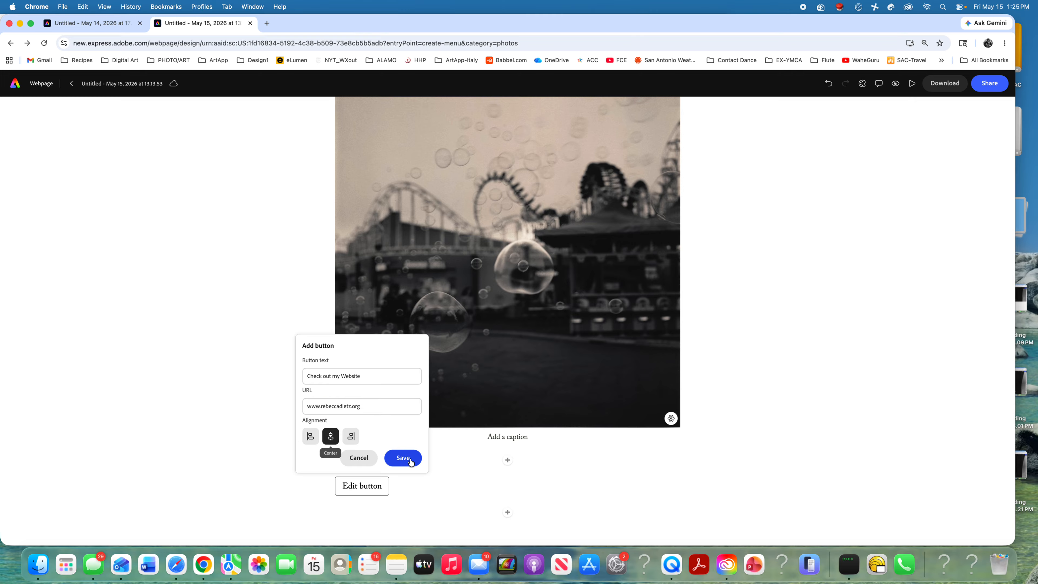
{"action": "left_click", "coordinate": [401, 458]}
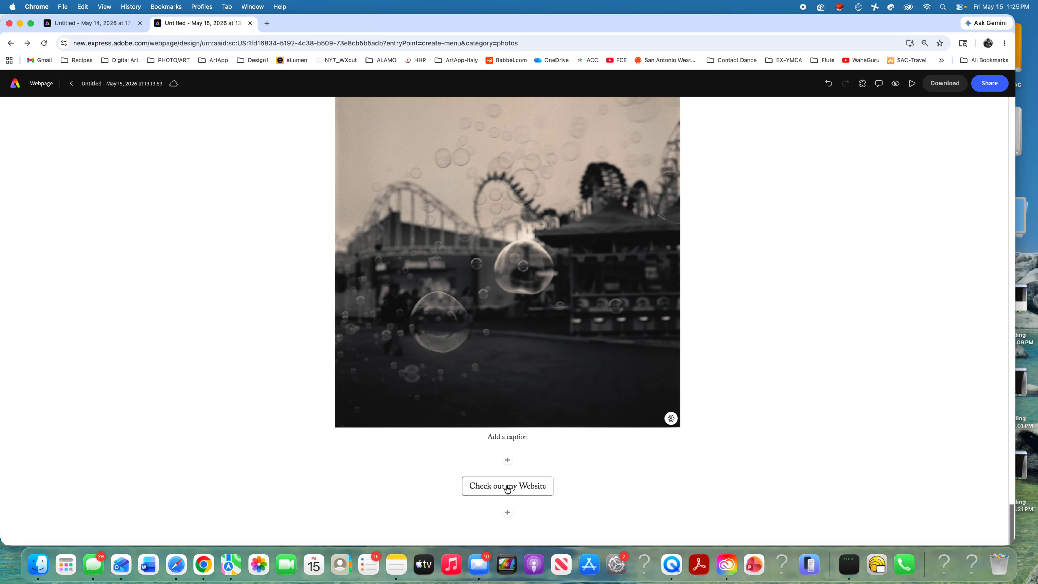
Step: Edit the website button's text to append the copied website address in parentheses, and save the change
{"action": "left_click", "coordinate": [507, 489]}
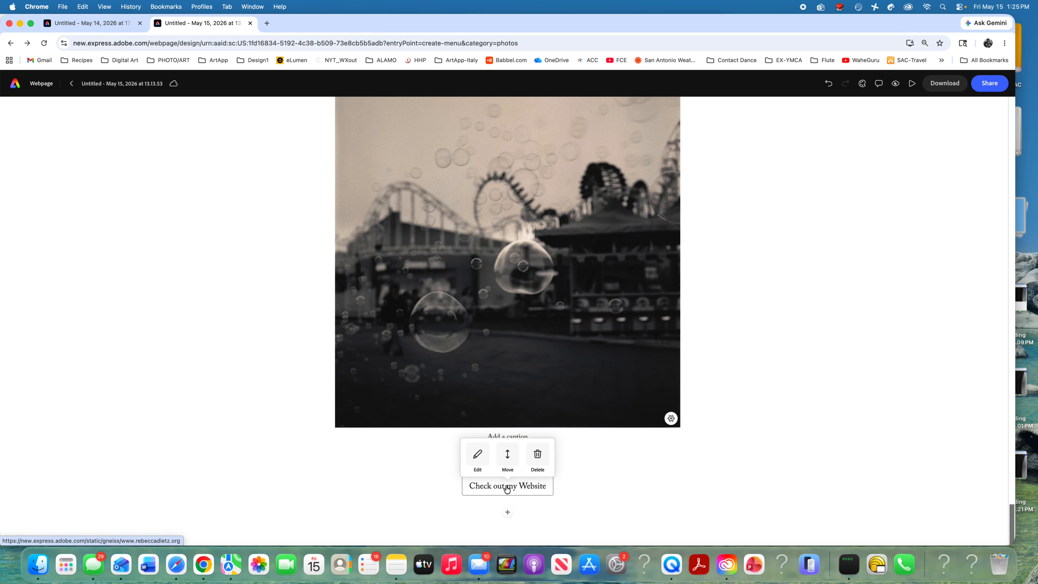
{"action": "left_click", "coordinate": [478, 454]}
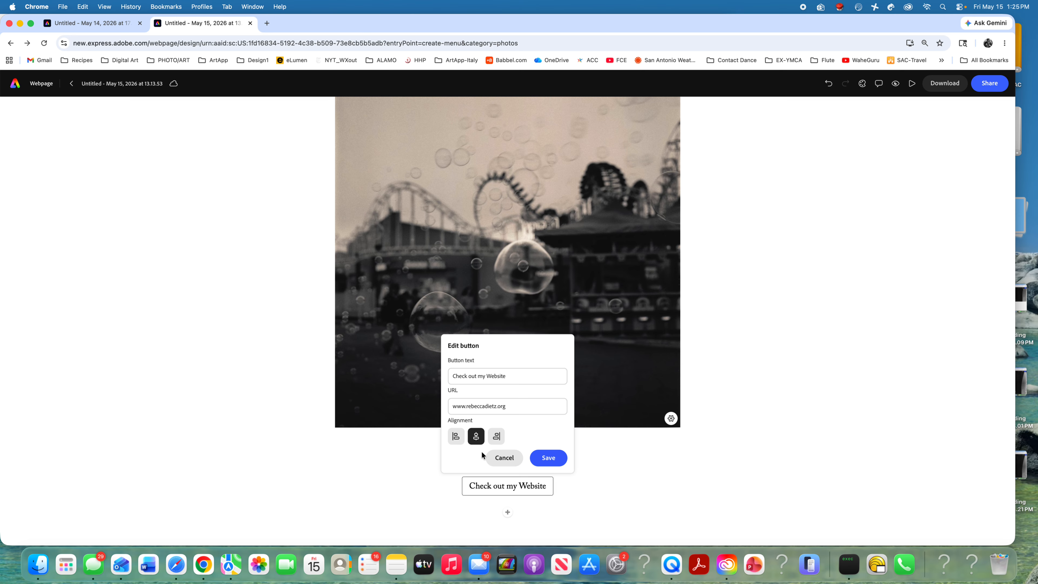
{"action": "left_click", "coordinate": [518, 377]}
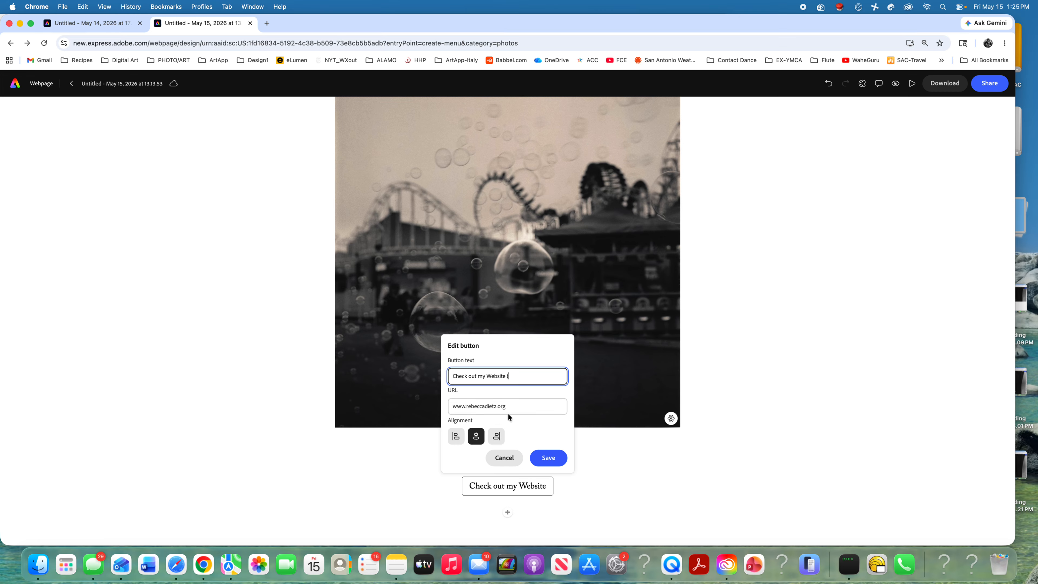
{"action": "left_click", "coordinate": [446, 407]}
{"action": "key", "text": "super+c"}
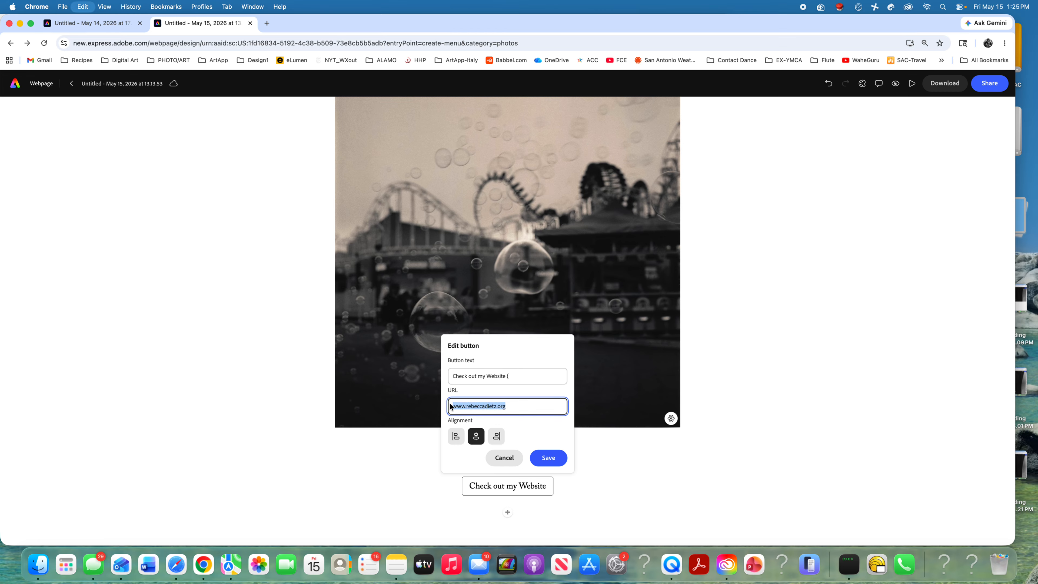
{"action": "left_click", "coordinate": [514, 377]}
{"action": "key", "text": "super+v"}
{"action": "type", "text": ")"}
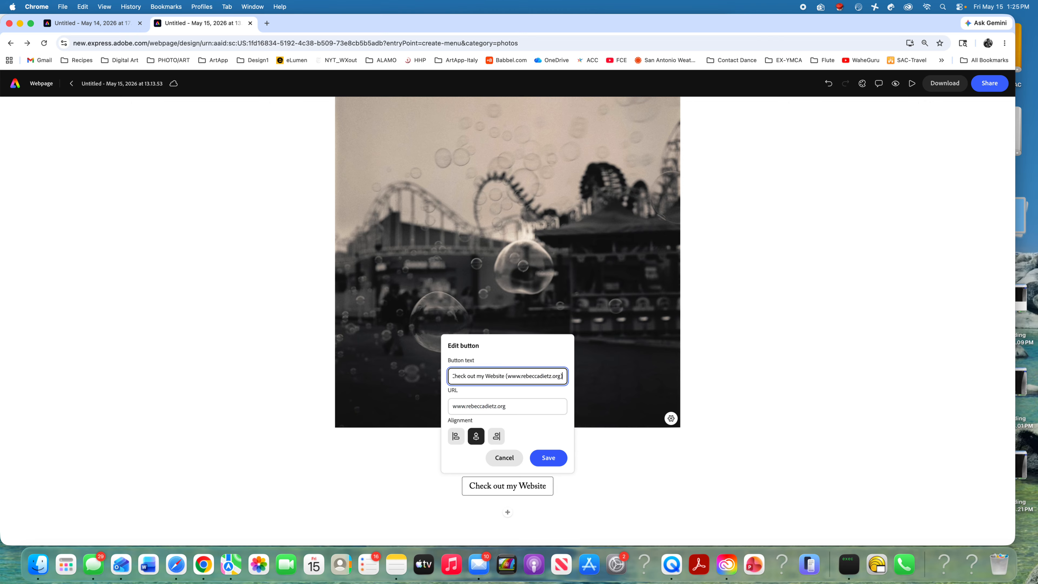
{"action": "left_click", "coordinate": [549, 457]}
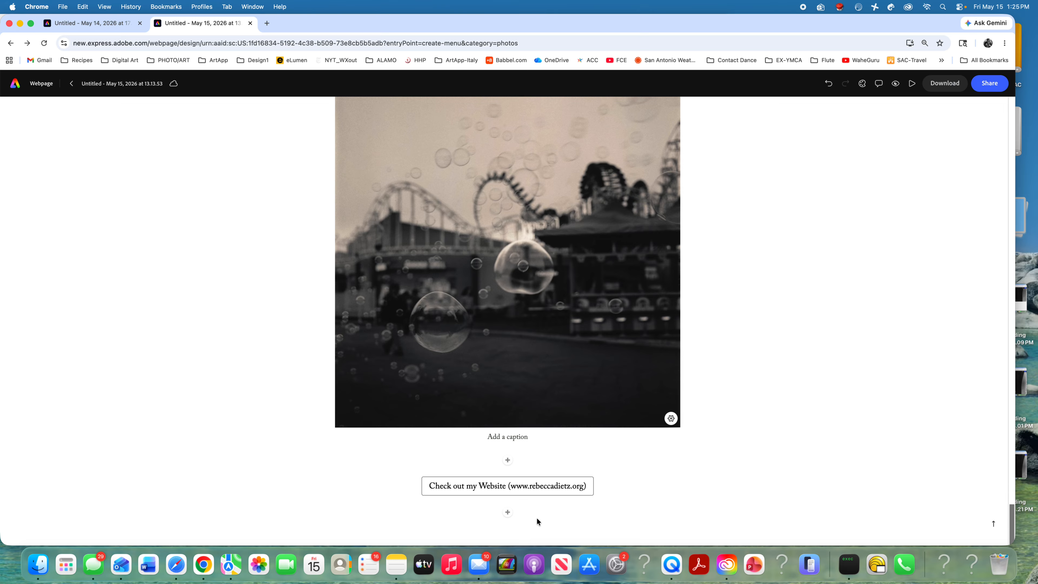
{"action": "left_click", "coordinate": [507, 513]}
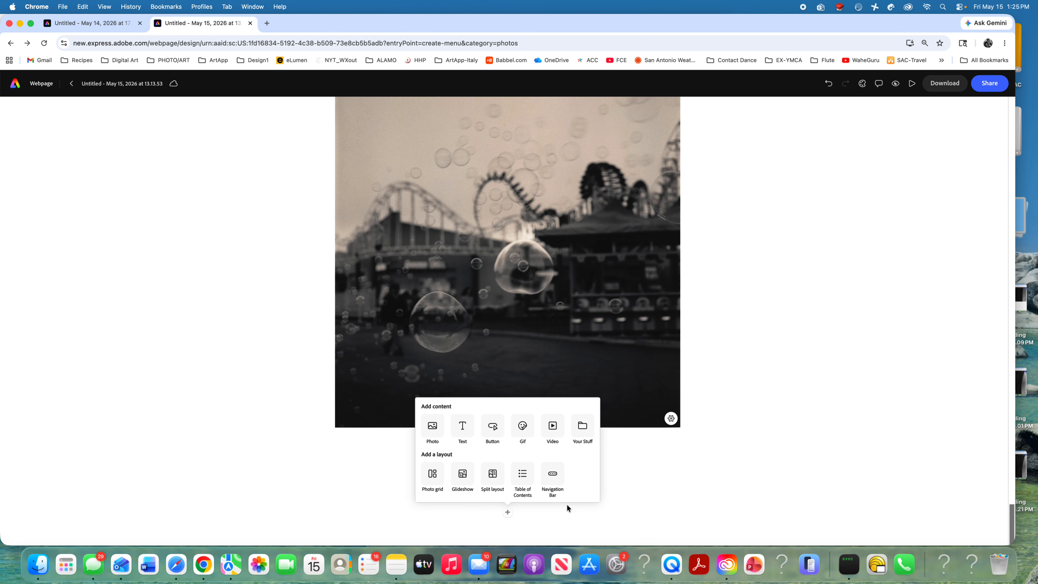
{"action": "left_click", "coordinate": [727, 456]}
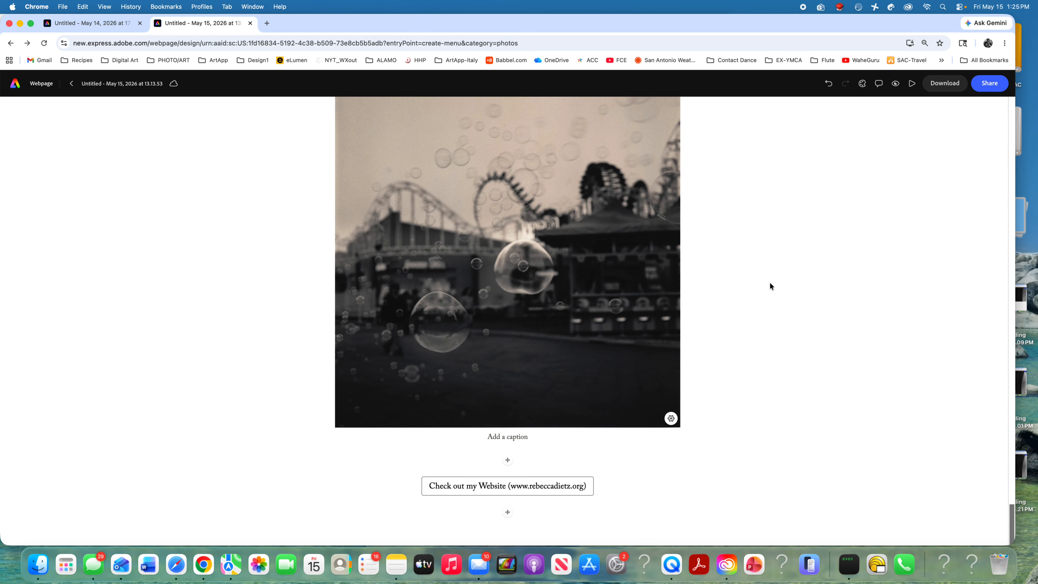
Step: Preview the webpage in full screen and review the title, Composition & Design Project section, photo grid and bicycle glideshow
{"action": "scroll", "coordinate": [770, 286], "scroll_direction": "up", "scroll_amount": 20}
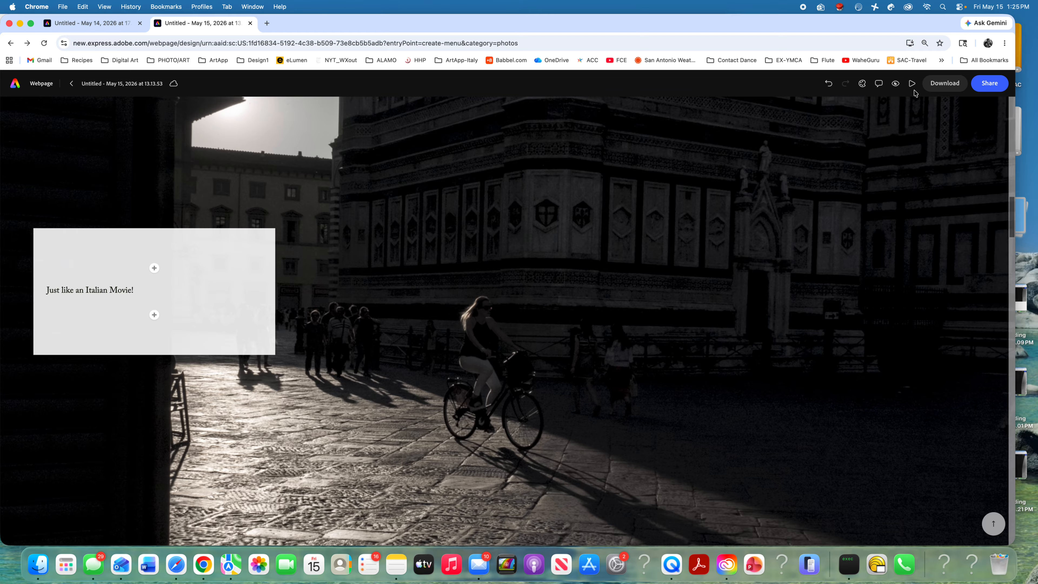
{"action": "left_click", "coordinate": [913, 87]}
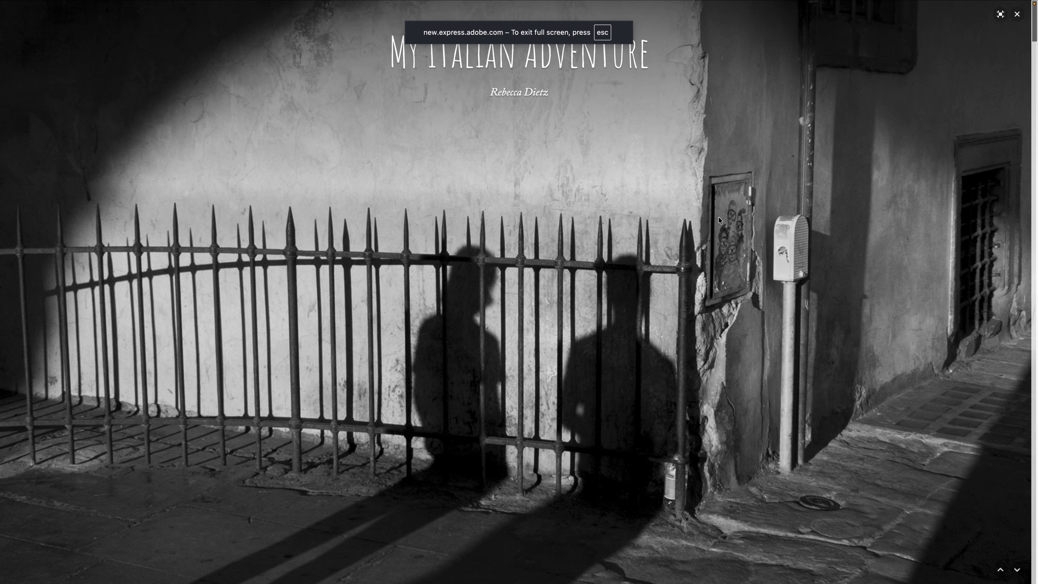
{"action": "scroll", "coordinate": [718, 218], "scroll_direction": "down", "scroll_amount": 5}
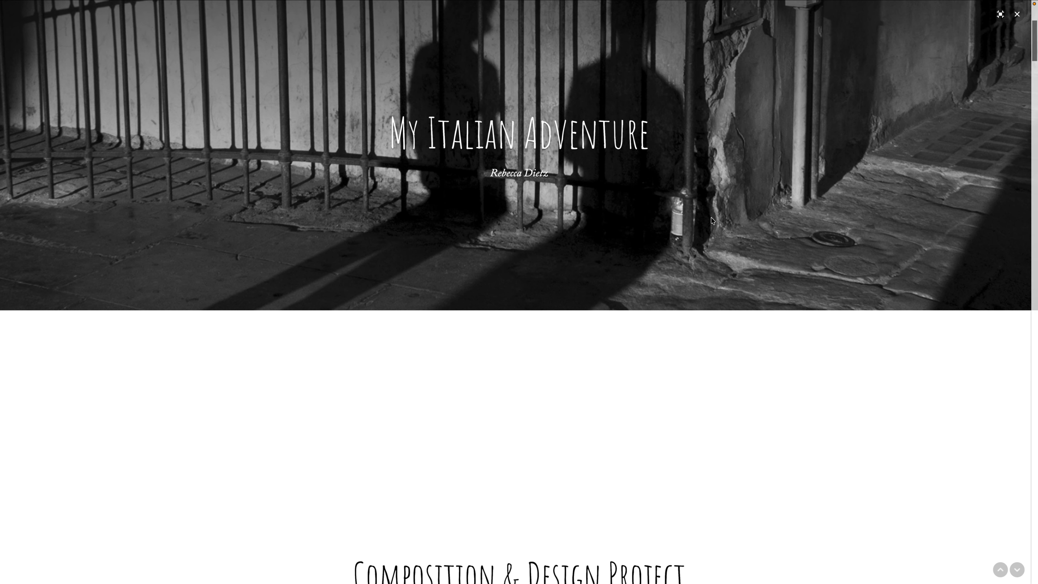
{"action": "scroll", "coordinate": [711, 218], "scroll_direction": "down", "scroll_amount": 10}
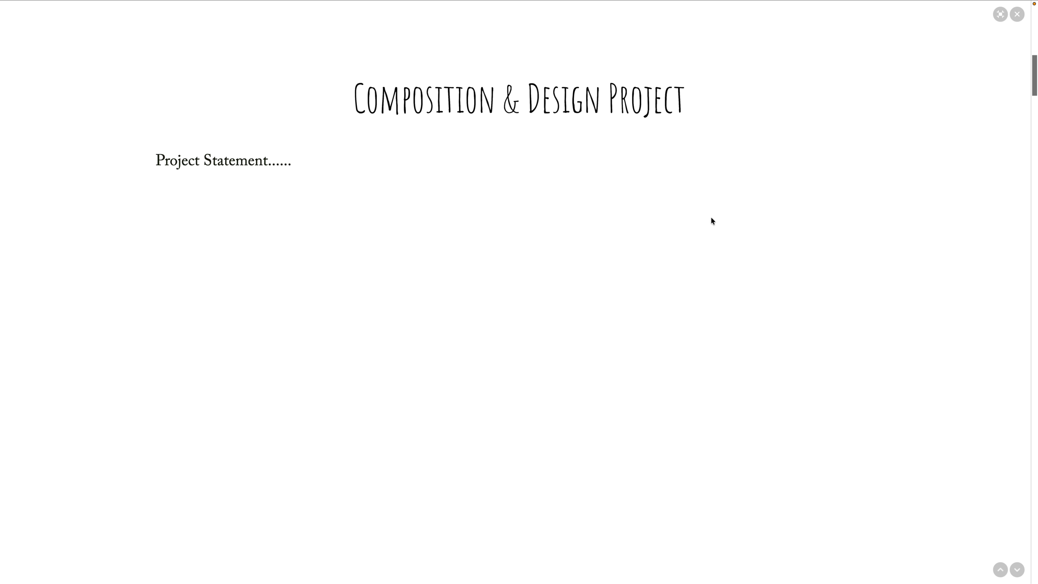
{"action": "scroll", "coordinate": [712, 218], "scroll_direction": "down", "scroll_amount": 10}
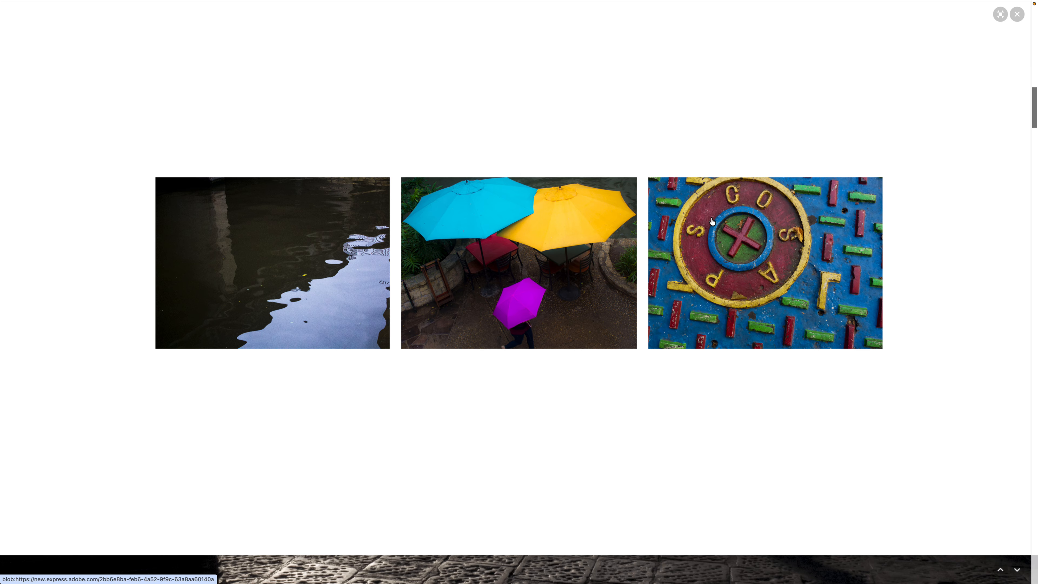
{"action": "scroll", "coordinate": [711, 221], "scroll_direction": "down", "scroll_amount": 10}
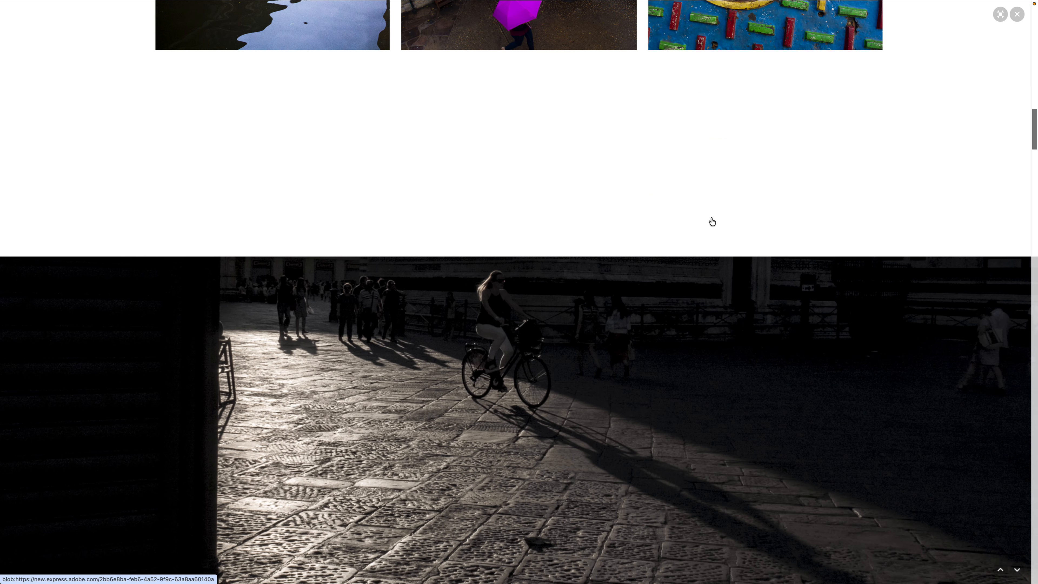
{"action": "scroll", "coordinate": [713, 221], "scroll_direction": "down", "scroll_amount": 3}
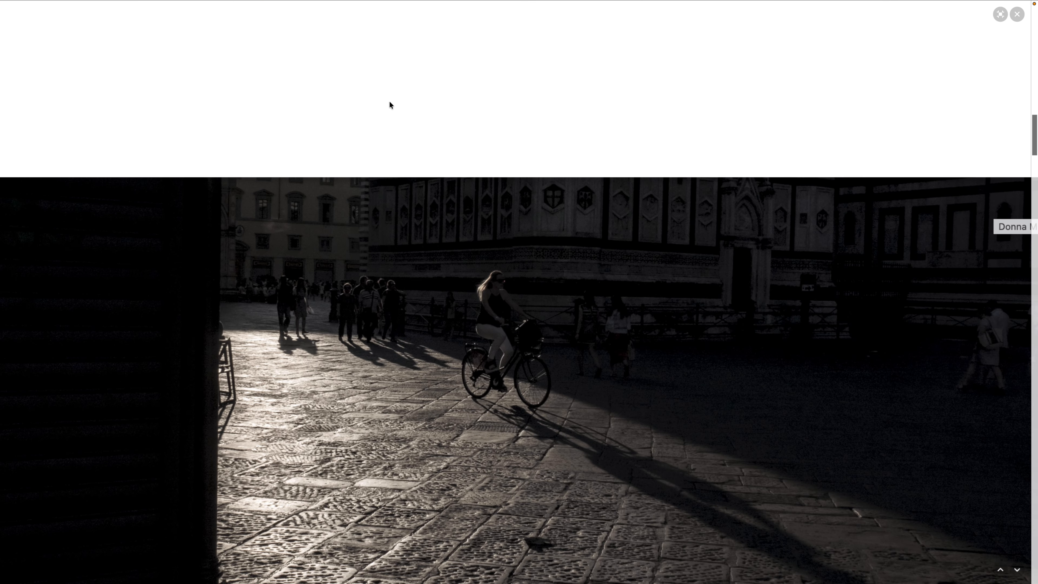
{"action": "scroll", "coordinate": [614, 119], "scroll_direction": "up", "scroll_amount": 1}
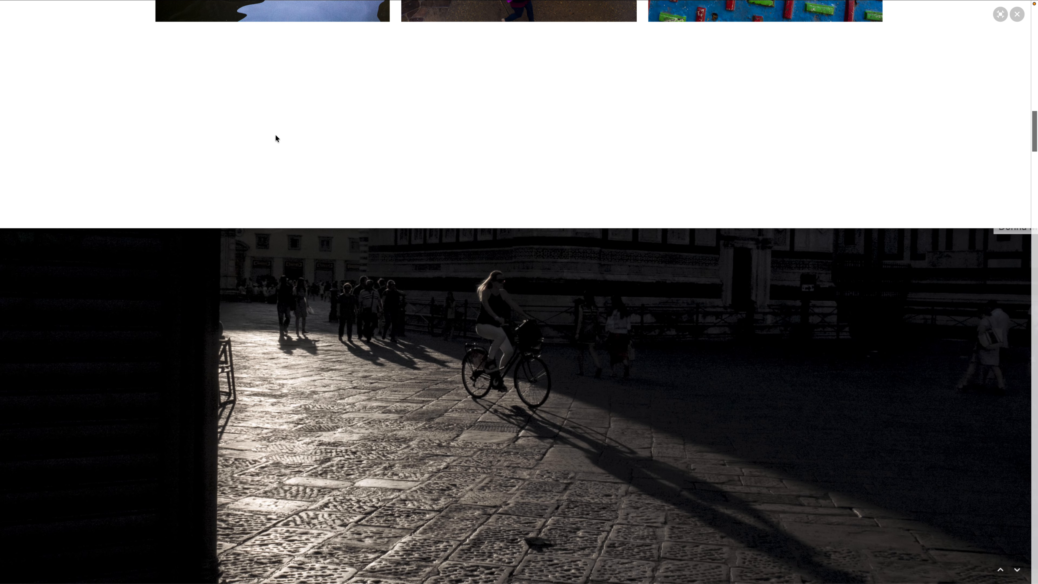
{"action": "scroll", "coordinate": [637, 152], "scroll_direction": "down", "scroll_amount": 5}
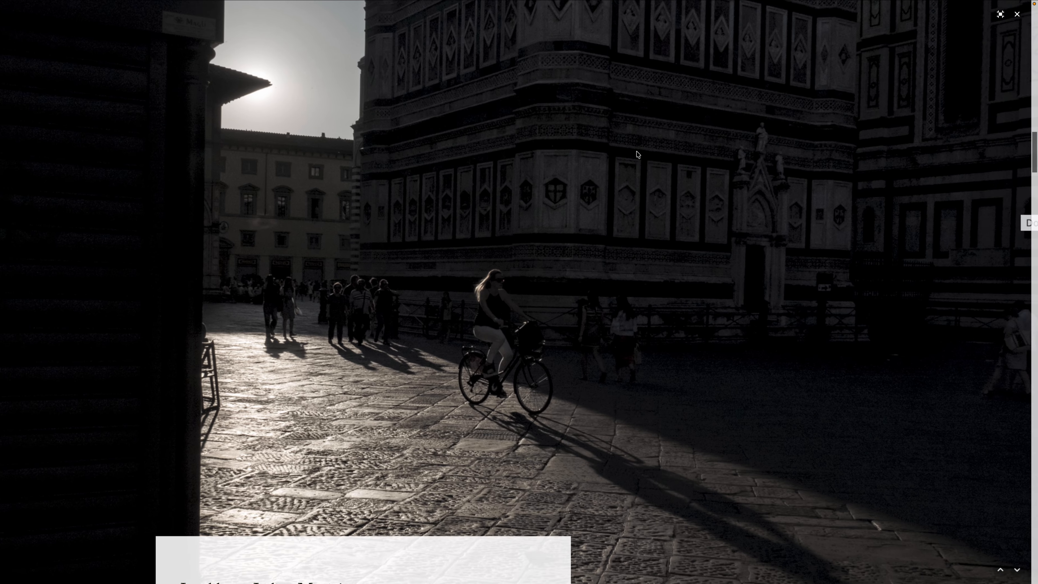
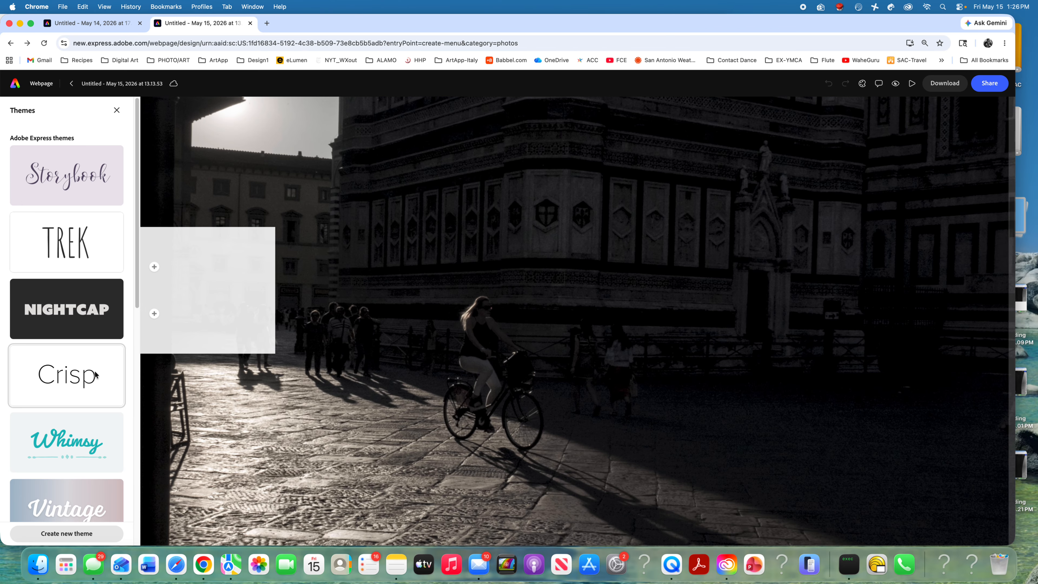
Step: Set the focal point of the split layout's large photo on the face of the man in the cap and save it
{"action": "scroll", "coordinate": [714, 377], "scroll_direction": "down", "scroll_amount": 5}
{"action": "scroll", "coordinate": [714, 378], "scroll_direction": "down", "scroll_amount": 4}
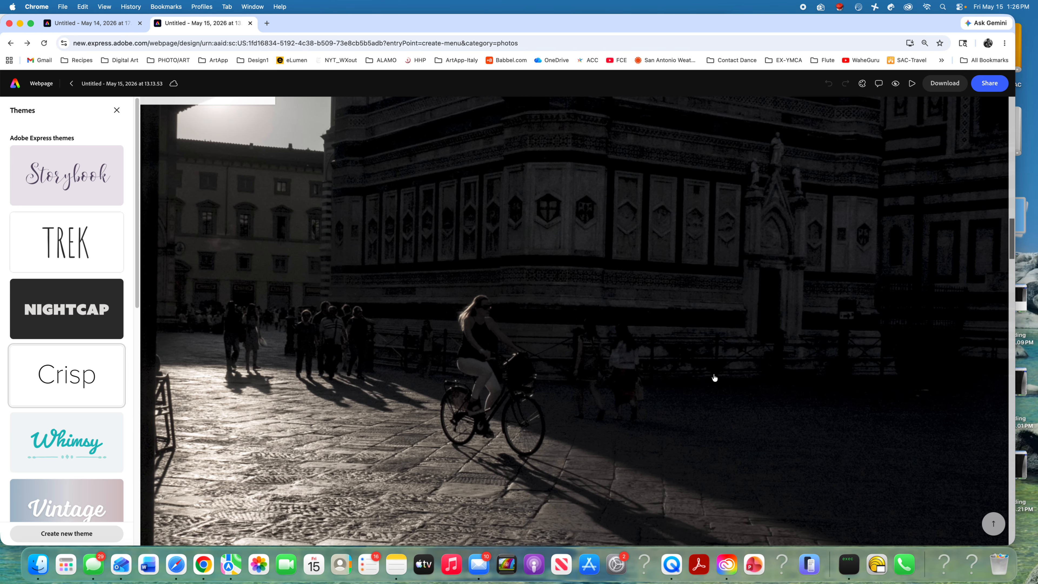
{"action": "scroll", "coordinate": [714, 377], "scroll_direction": "down", "scroll_amount": 7}
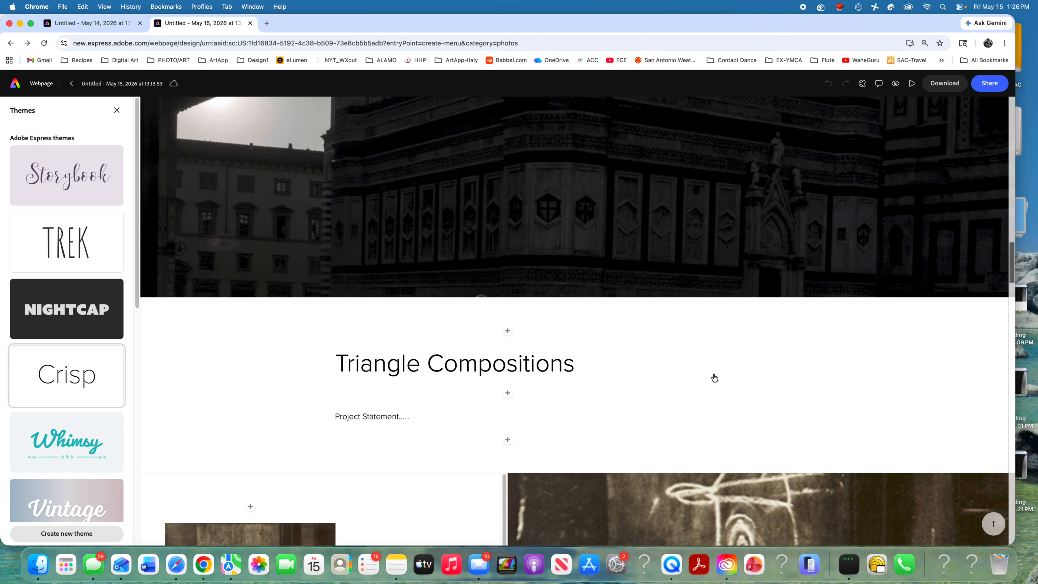
{"action": "scroll", "coordinate": [713, 373], "scroll_direction": "up", "scroll_amount": 7}
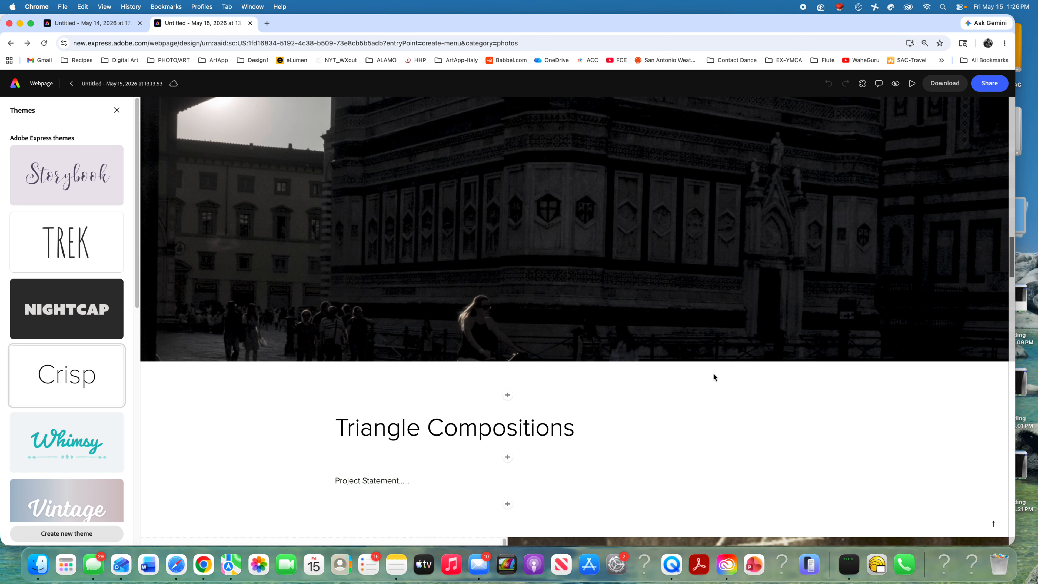
{"action": "scroll", "coordinate": [710, 372], "scroll_direction": "down", "scroll_amount": 10}
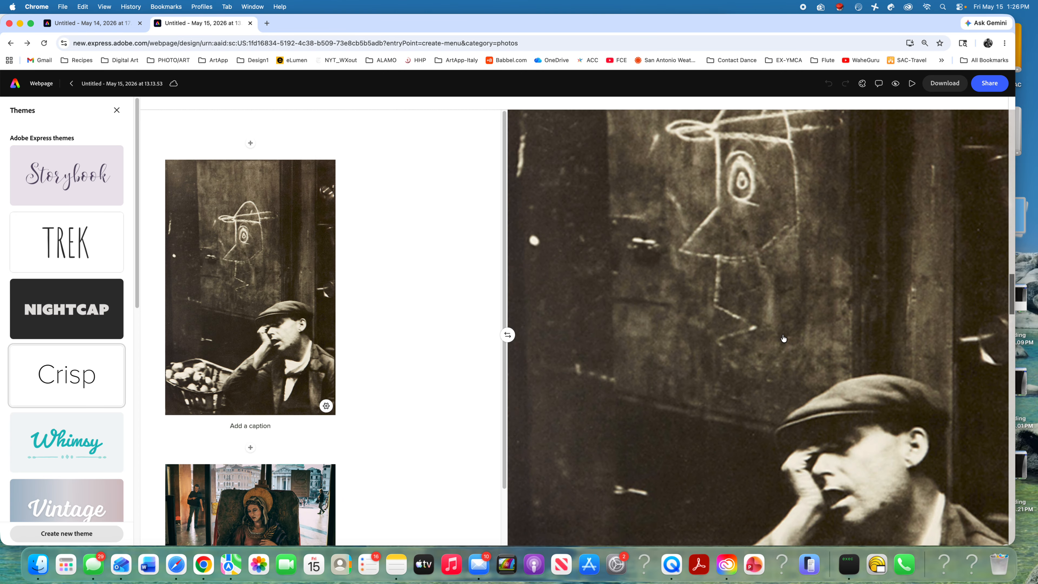
{"action": "scroll", "coordinate": [783, 338], "scroll_direction": "down", "scroll_amount": 1}
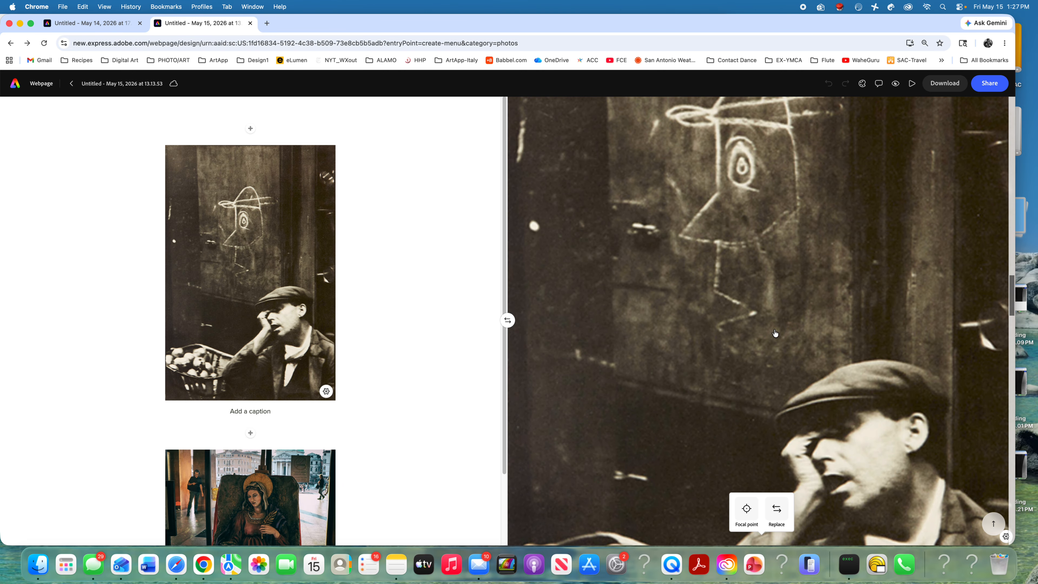
{"action": "left_click", "coordinate": [747, 509]}
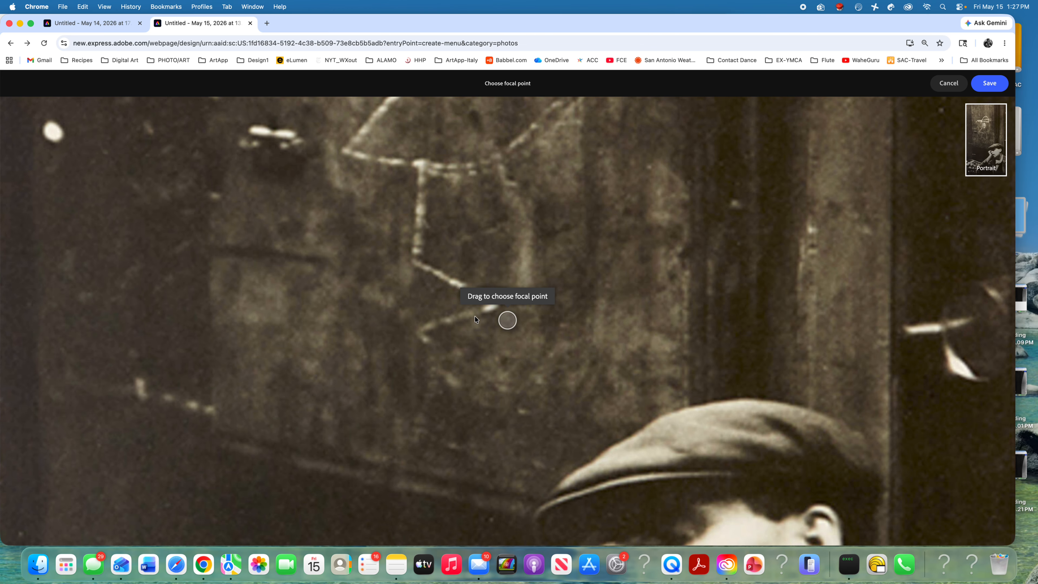
{"action": "left_click_drag", "start_coordinate": [507, 320], "coordinate": [670, 403]}
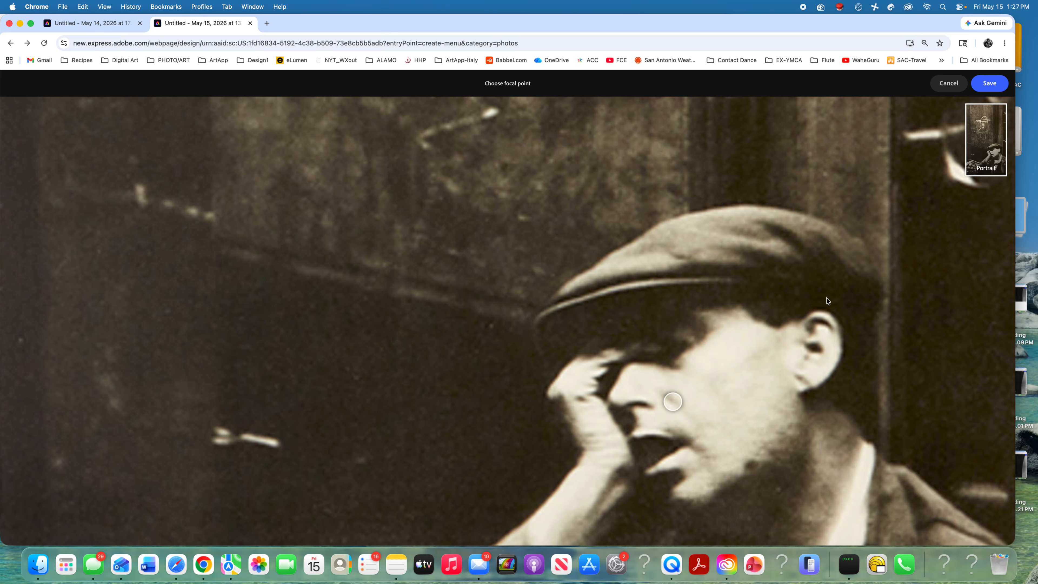
{"action": "left_click", "coordinate": [990, 84]}
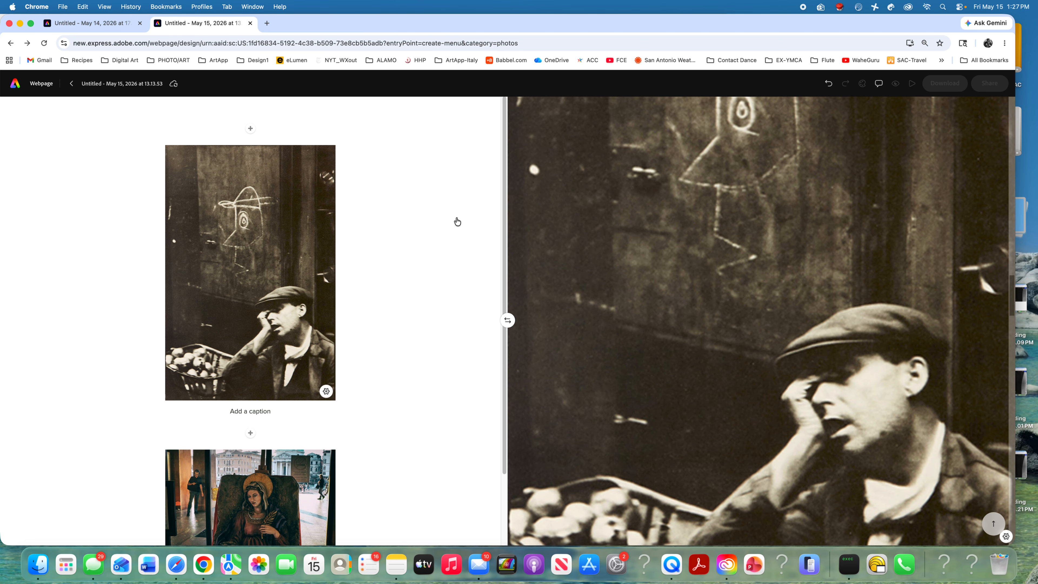
Step: Set the focal point of the fence glideshow photo between the two shadow figures and save it
{"action": "scroll", "coordinate": [446, 254], "scroll_direction": "down", "scroll_amount": 3}
{"action": "scroll", "coordinate": [220, 211], "scroll_direction": "up", "scroll_amount": 3}
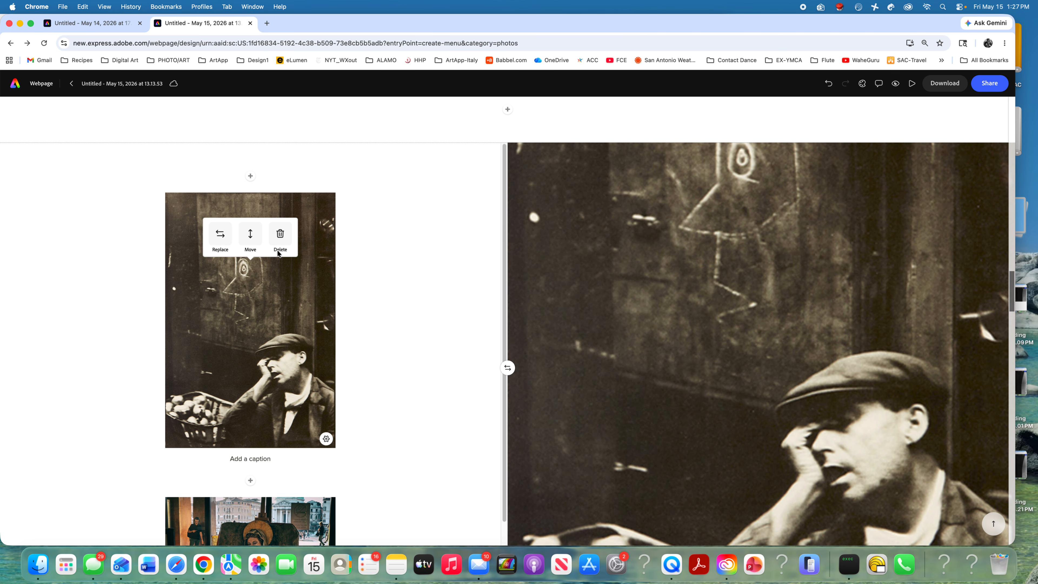
{"action": "mouse_move", "coordinate": [254, 345]}
{"action": "scroll", "coordinate": [424, 348], "scroll_direction": "down", "scroll_amount": 10}
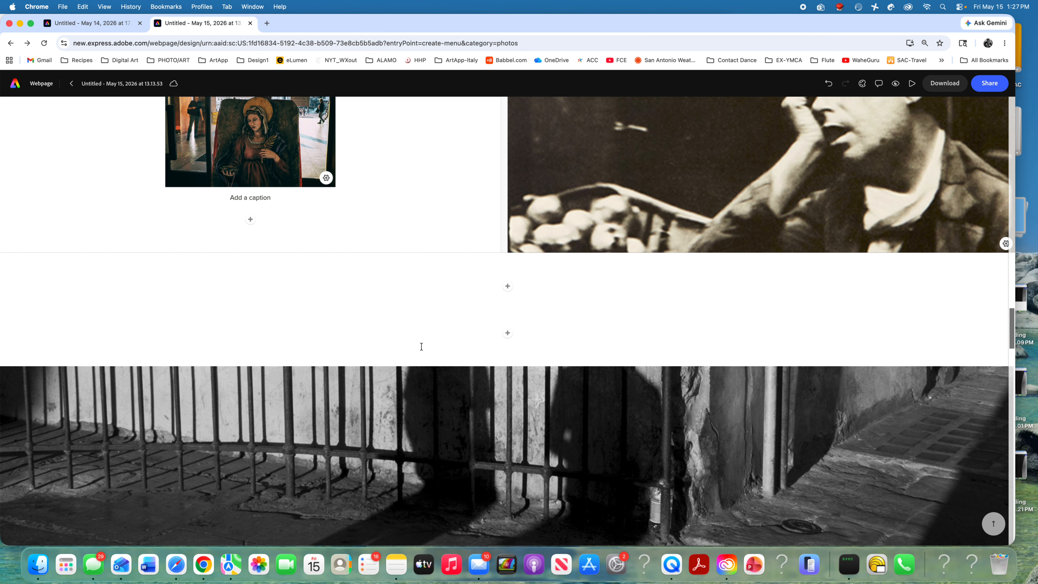
{"action": "scroll", "coordinate": [586, 406], "scroll_direction": "down", "scroll_amount": 2}
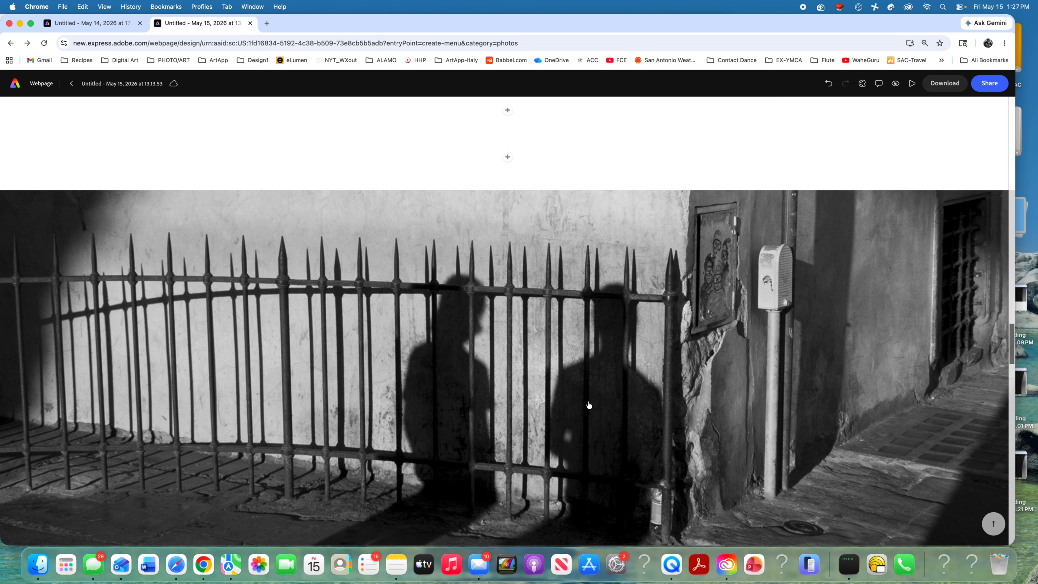
{"action": "left_click", "coordinate": [565, 412]}
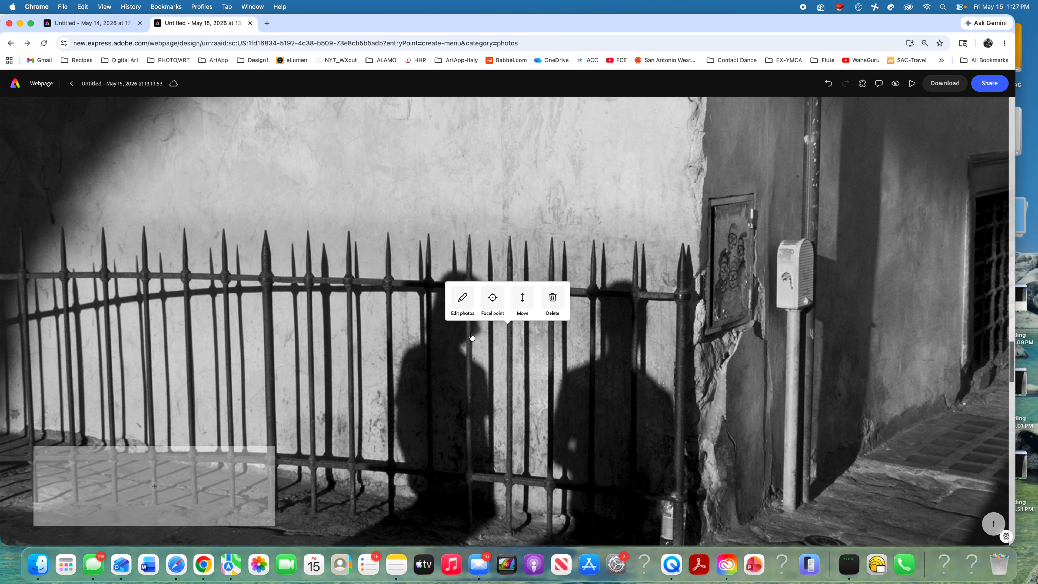
{"action": "left_click", "coordinate": [492, 298]}
{"action": "left_click_drag", "start_coordinate": [510, 325], "coordinate": [523, 370]}
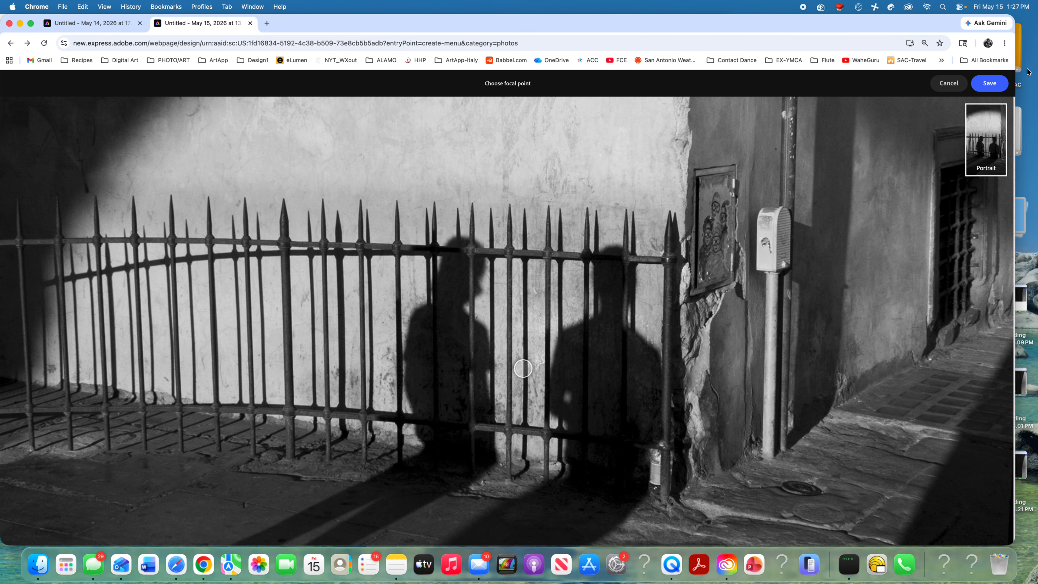
{"action": "left_click", "coordinate": [987, 83]}
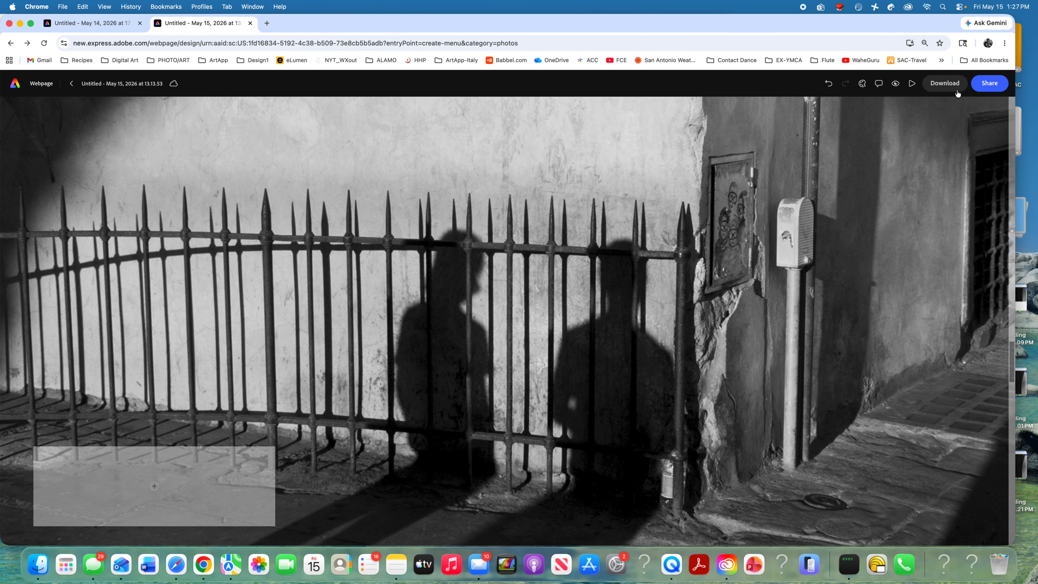
Step: Check the focal point of the fence glideshow photo again and save it
{"action": "left_click", "coordinate": [507, 330]}
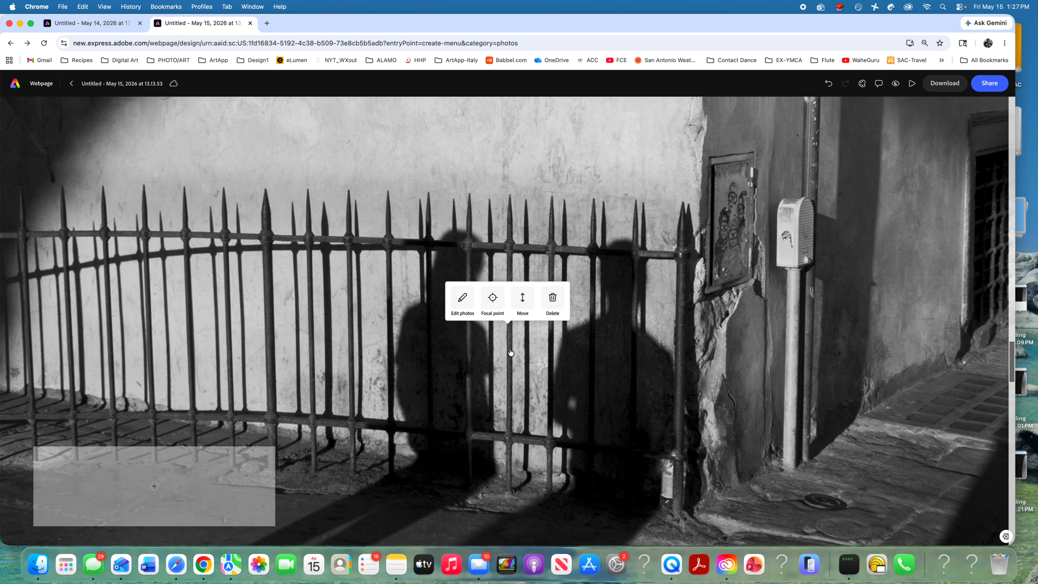
{"action": "left_click", "coordinate": [492, 302]}
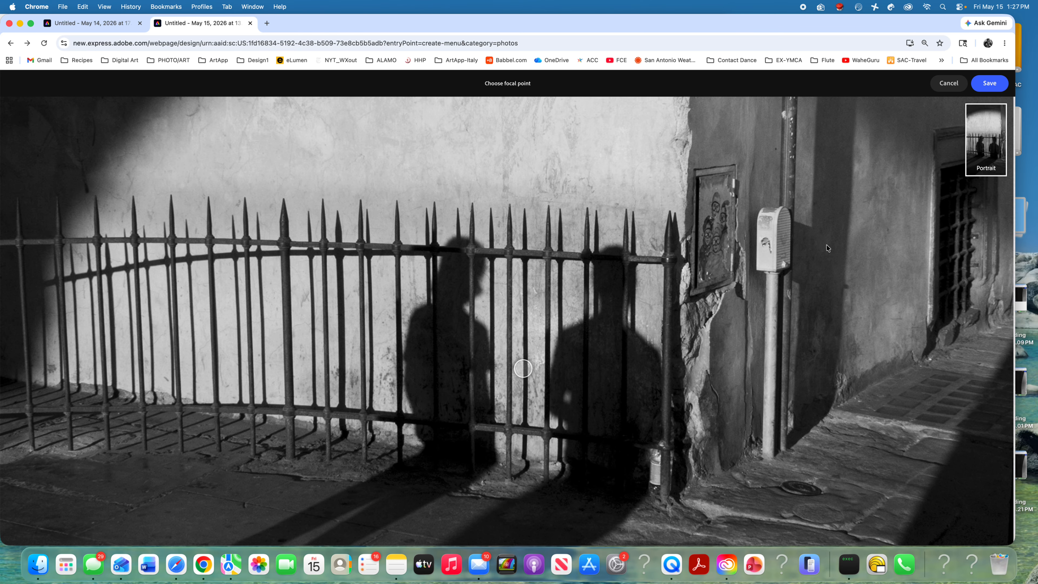
{"action": "left_click", "coordinate": [1001, 85]}
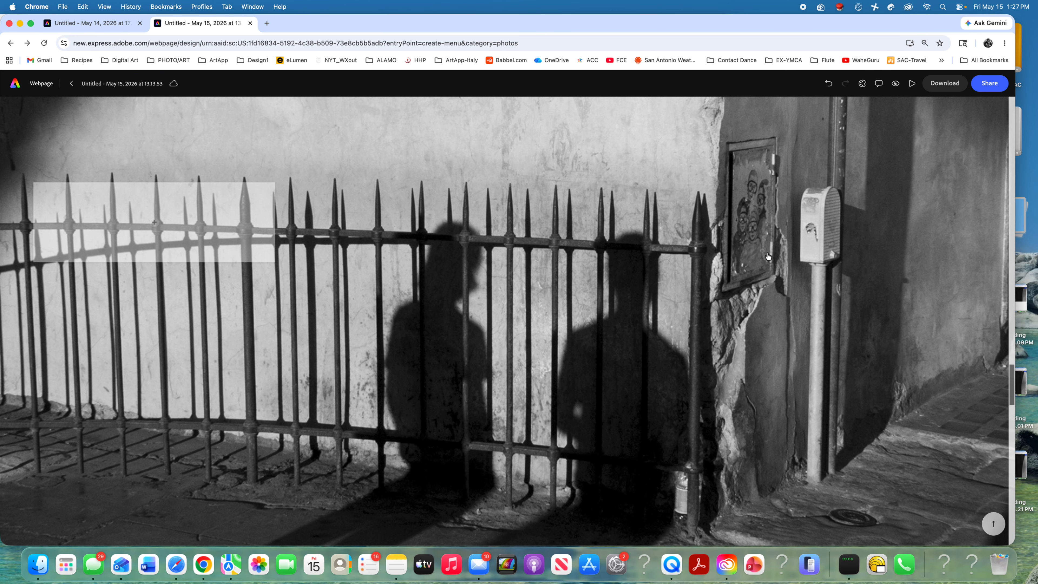
Step: Examine the lotus bud photo's display options, the other Selective Focus photos, and the glideshow and split layout above them
{"action": "scroll", "coordinate": [767, 256], "scroll_direction": "down", "scroll_amount": 10}
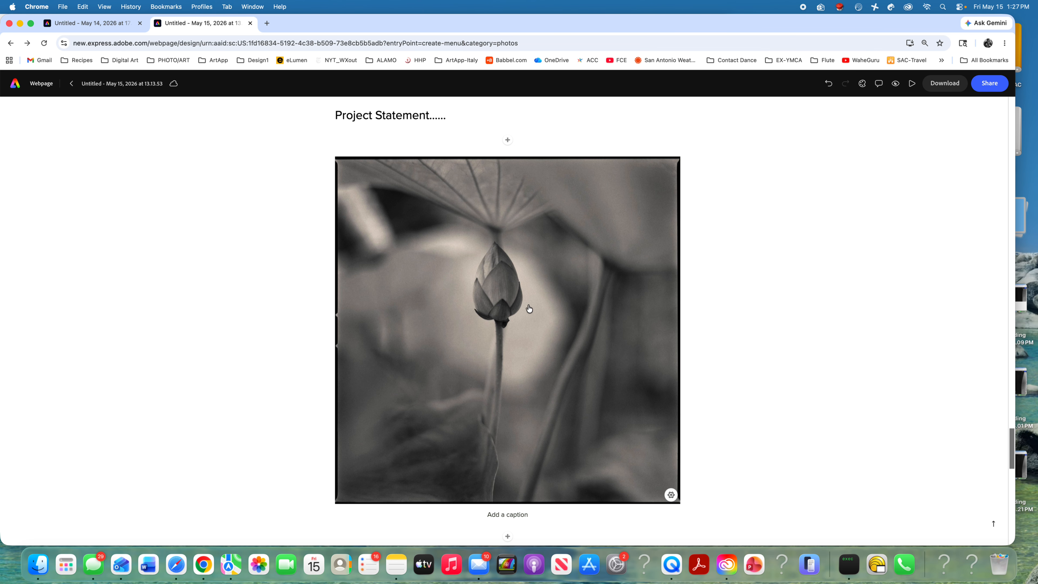
{"action": "left_click", "coordinate": [531, 307]}
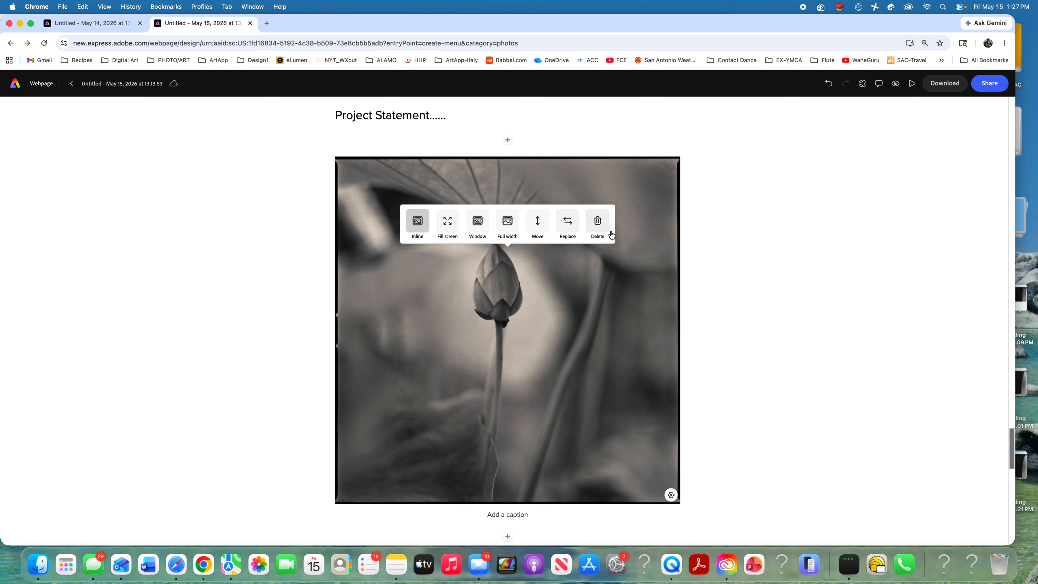
{"action": "scroll", "coordinate": [747, 240], "scroll_direction": "down", "scroll_amount": 6}
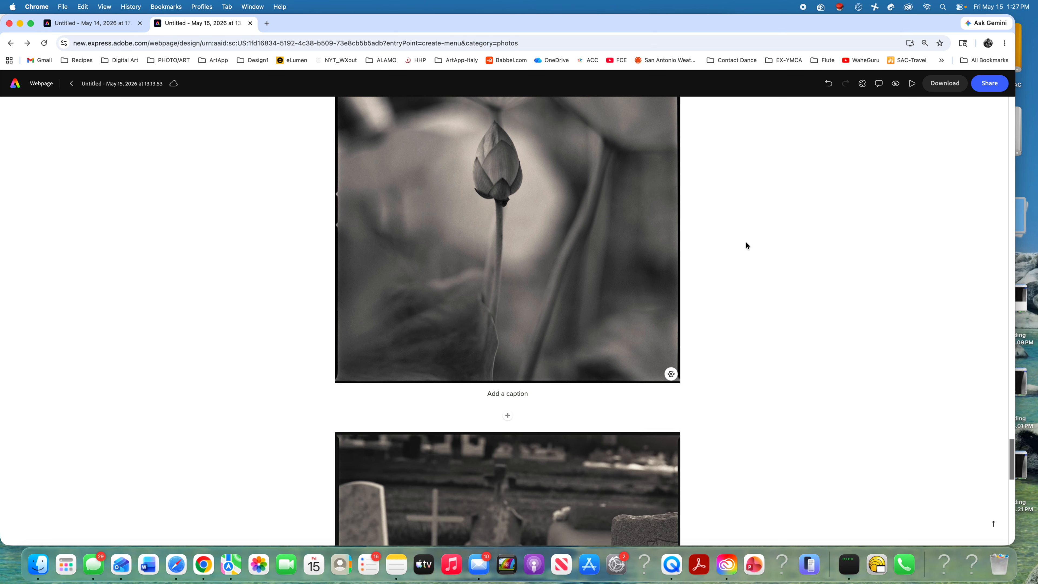
{"action": "scroll", "coordinate": [746, 242], "scroll_direction": "down", "scroll_amount": 14}
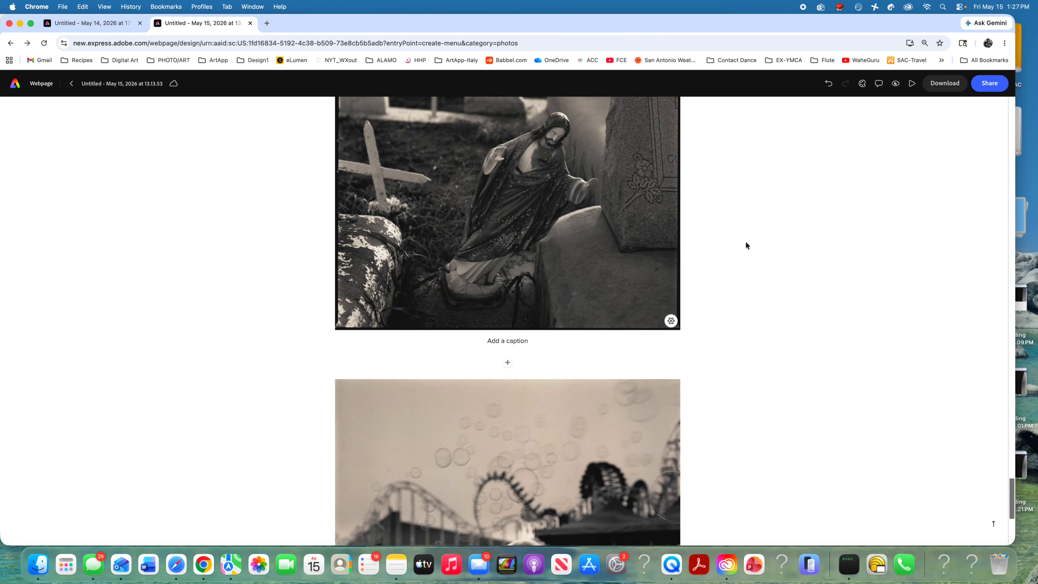
{"action": "scroll", "coordinate": [746, 246], "scroll_direction": "down", "scroll_amount": 2}
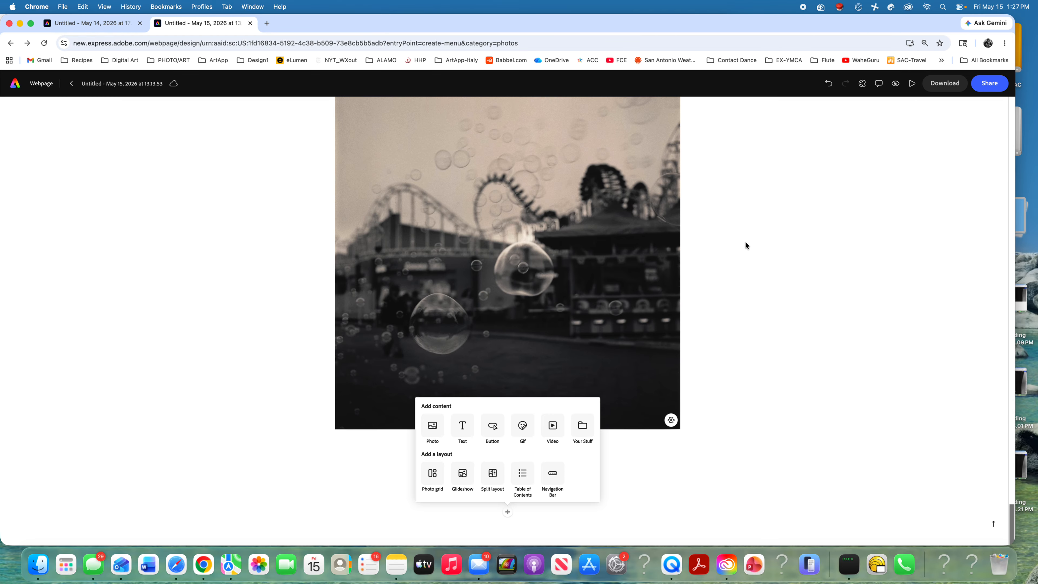
{"action": "scroll", "coordinate": [745, 245], "scroll_direction": "up", "scroll_amount": 20}
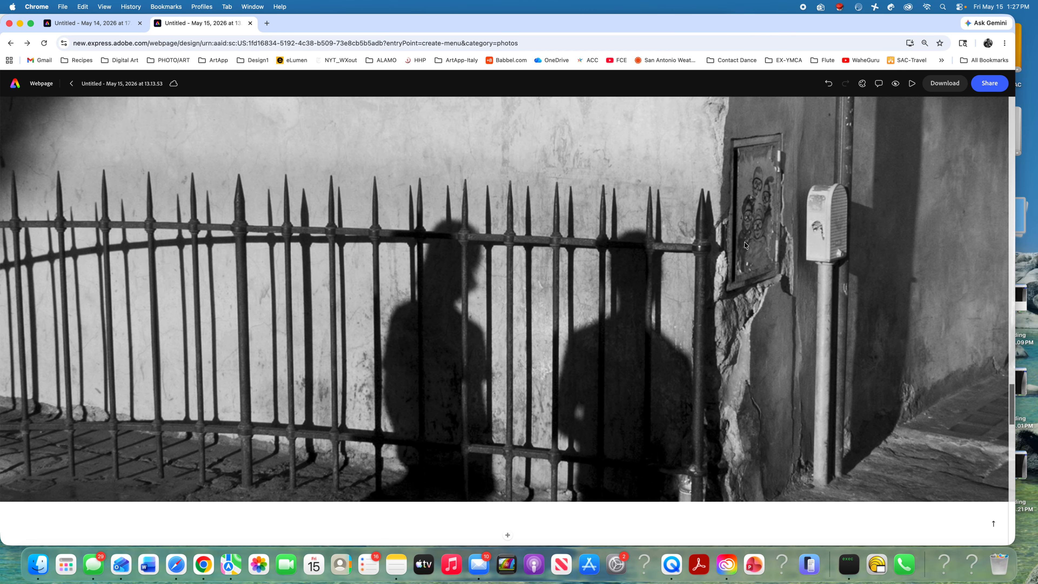
{"action": "scroll", "coordinate": [744, 242], "scroll_direction": "up", "scroll_amount": 8}
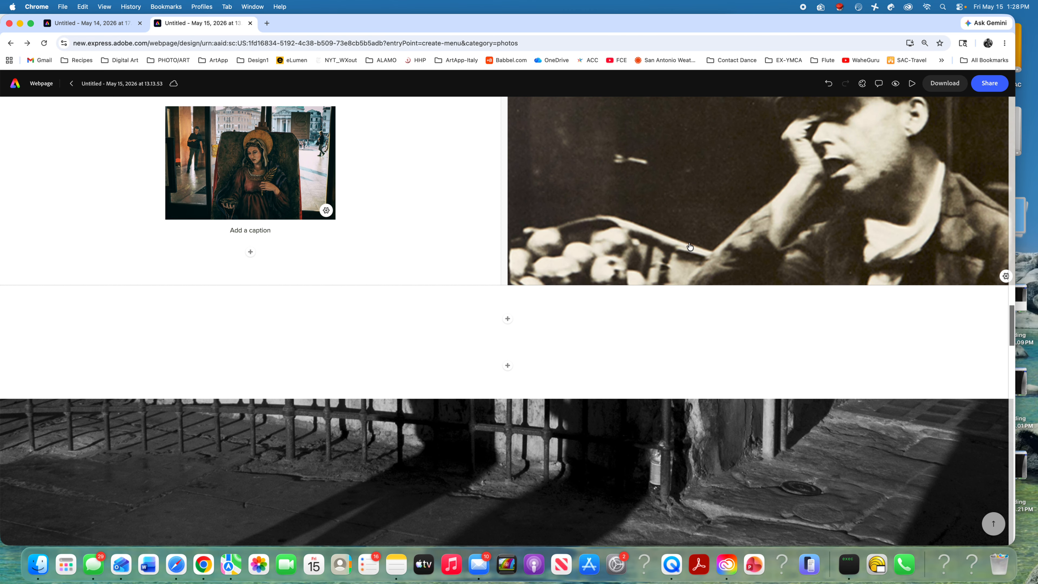
{"action": "scroll", "coordinate": [690, 246], "scroll_direction": "up", "scroll_amount": 10}
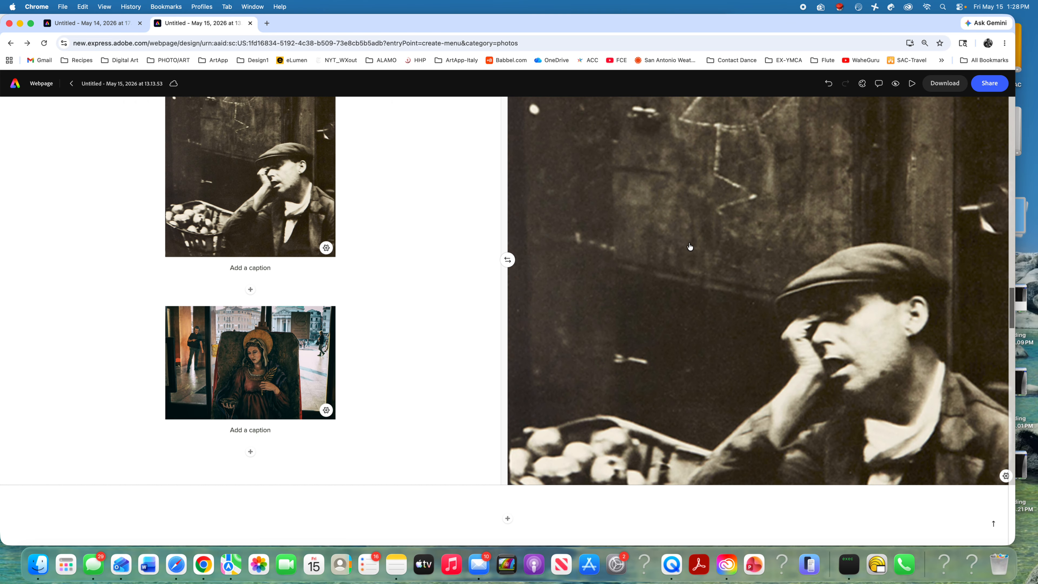
Step: Move the "Just like an Italian Movie!" text box to the right side of the cyclist glideshow photo and show its insert options
{"action": "scroll", "coordinate": [690, 246], "scroll_direction": "up", "scroll_amount": 10}
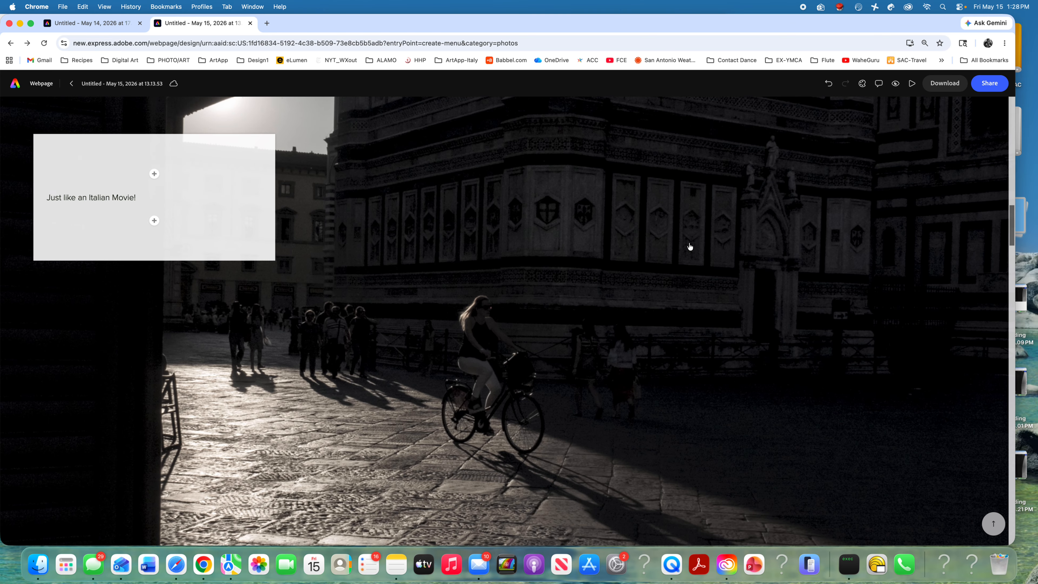
{"action": "scroll", "coordinate": [686, 247], "scroll_direction": "up", "scroll_amount": 3}
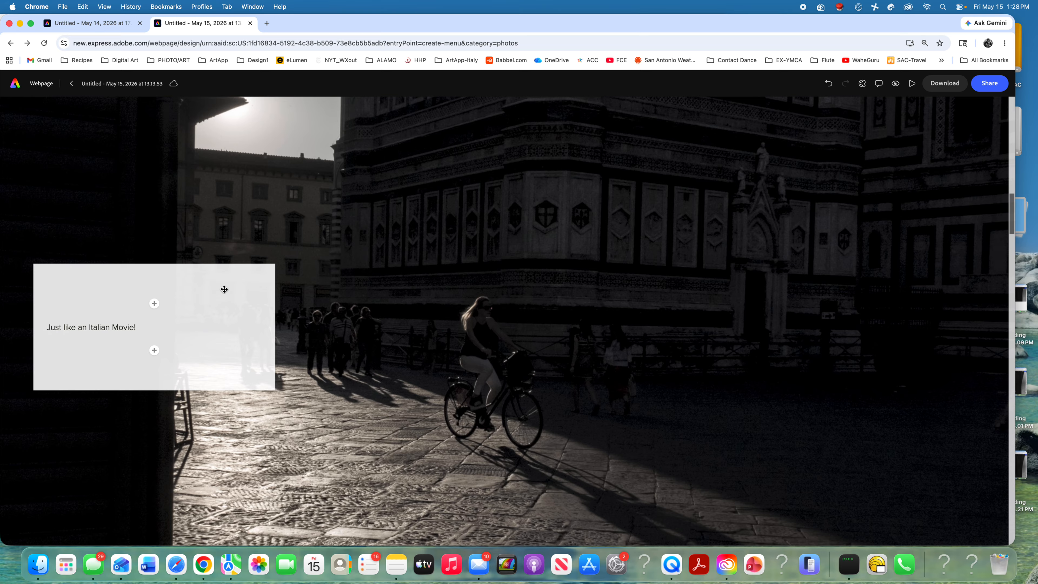
{"action": "left_click", "coordinate": [241, 313]}
{"action": "left_click_drag", "start_coordinate": [114, 289], "coordinate": [811, 419]}
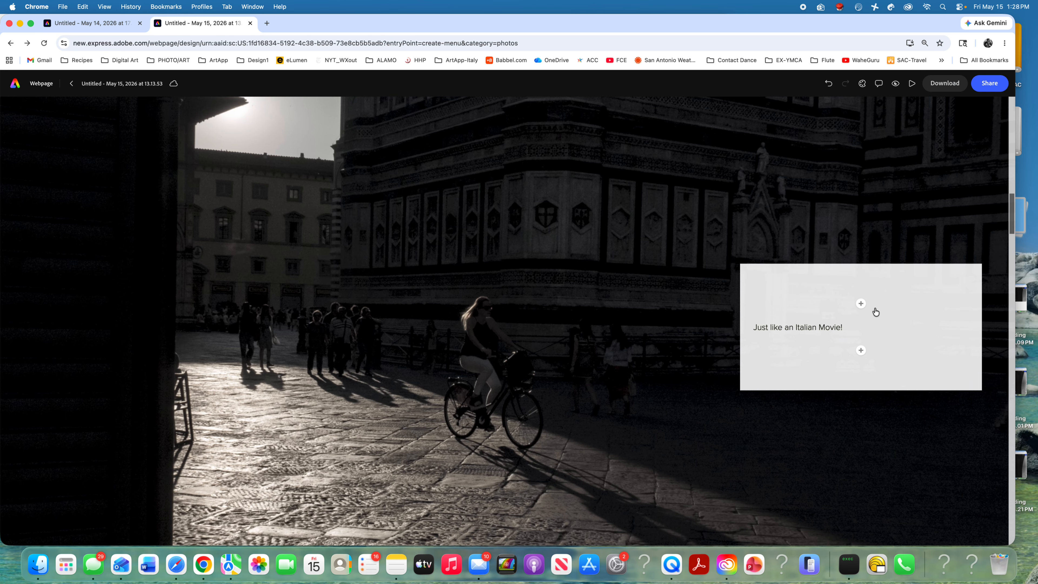
{"action": "left_click", "coordinate": [861, 303]}
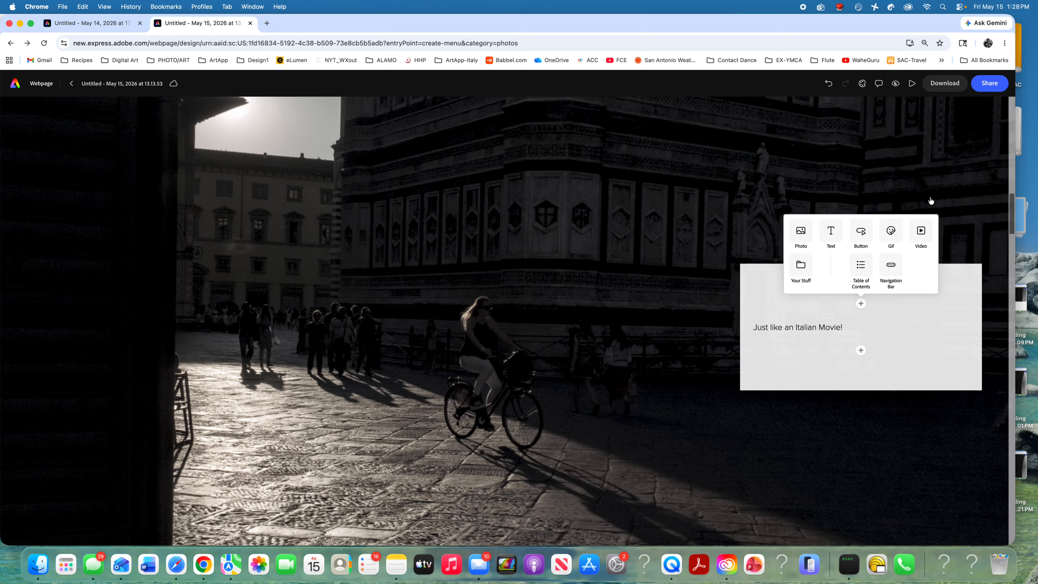
Step: Open the web publishing options and set the title to "Portfolio" followed by the photographer's surname
{"action": "left_click", "coordinate": [990, 84]}
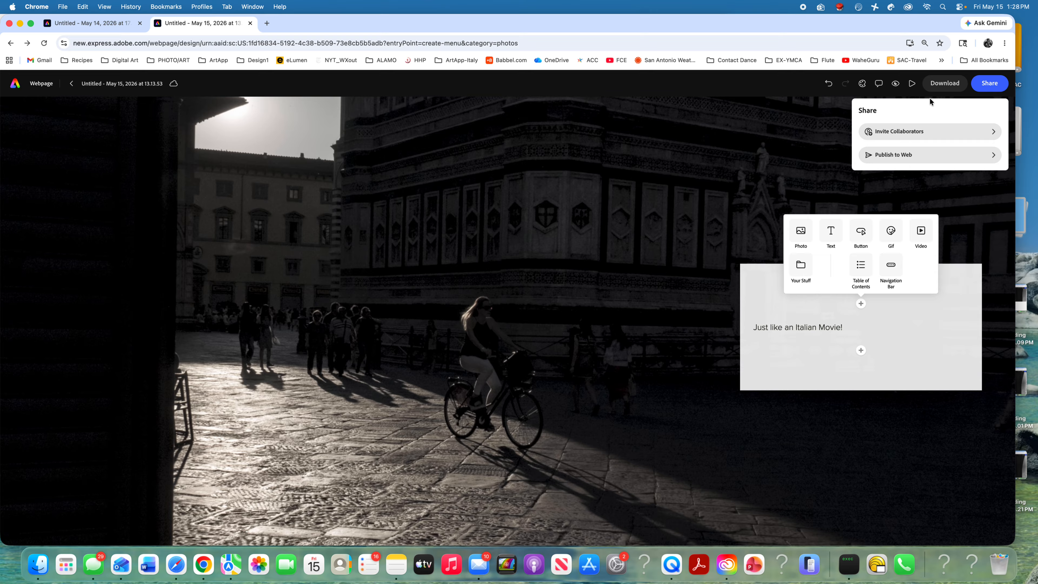
{"action": "left_click", "coordinate": [989, 84]}
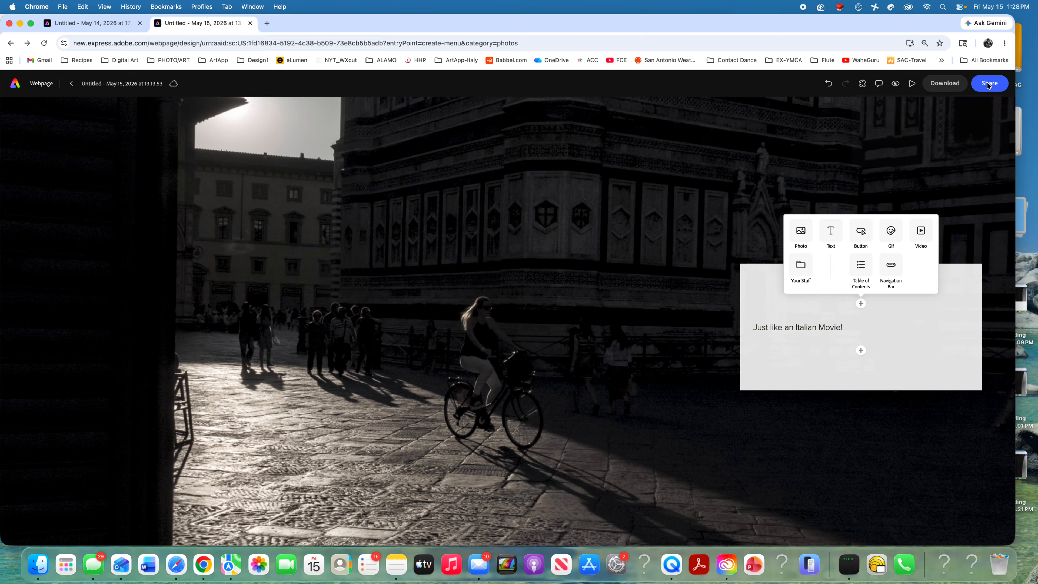
{"action": "left_click", "coordinate": [989, 84]}
{"action": "left_click", "coordinate": [922, 155]}
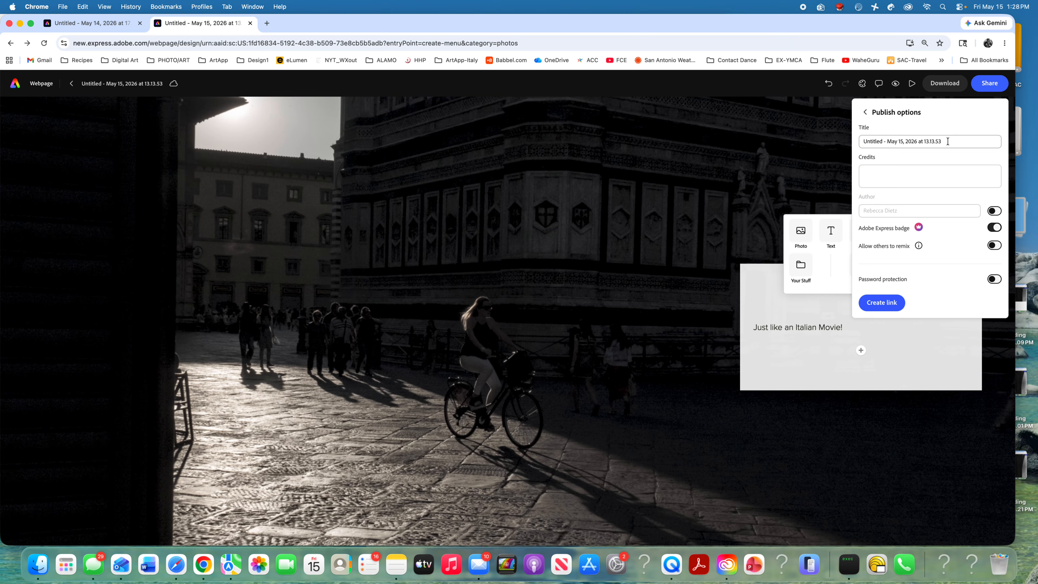
{"action": "left_click_drag", "start_coordinate": [950, 140], "coordinate": [857, 144]}
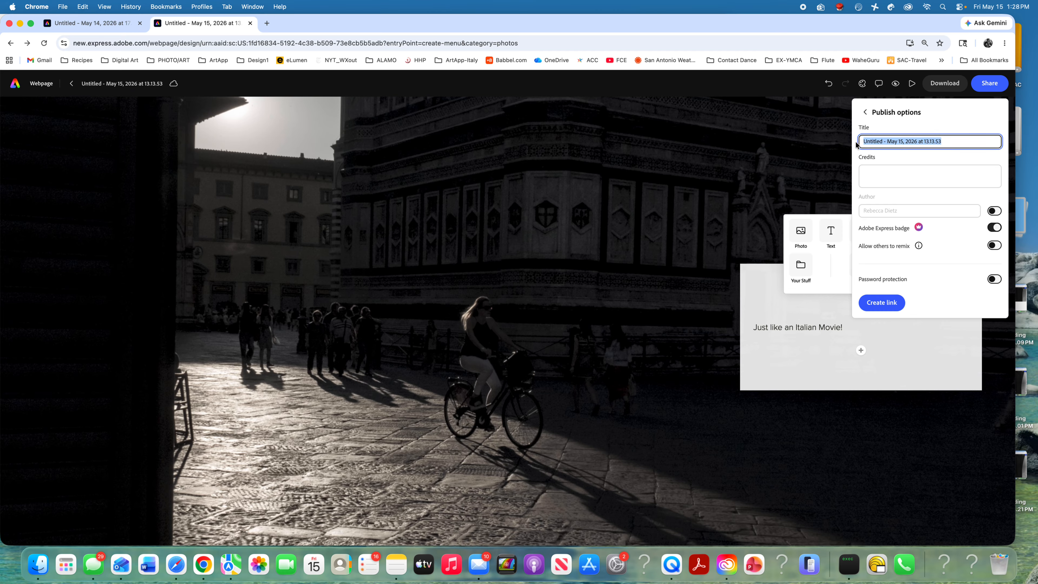
{"action": "type", "text": "Portfolio Dietz"}
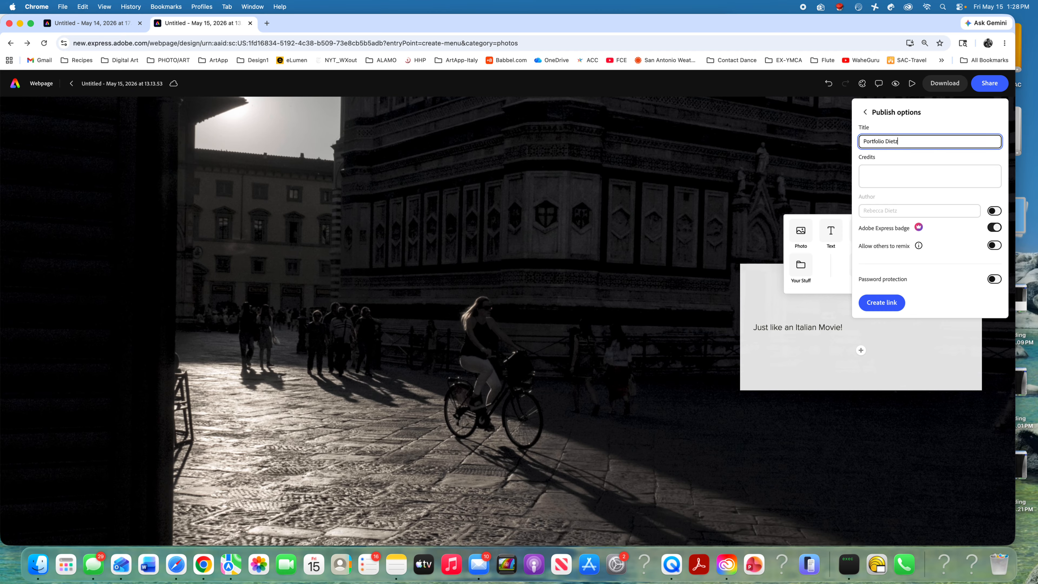
Step: Enter the photographer's surname as the credits, turn on the author name, and create the published link
{"action": "left_click", "coordinate": [881, 171]}
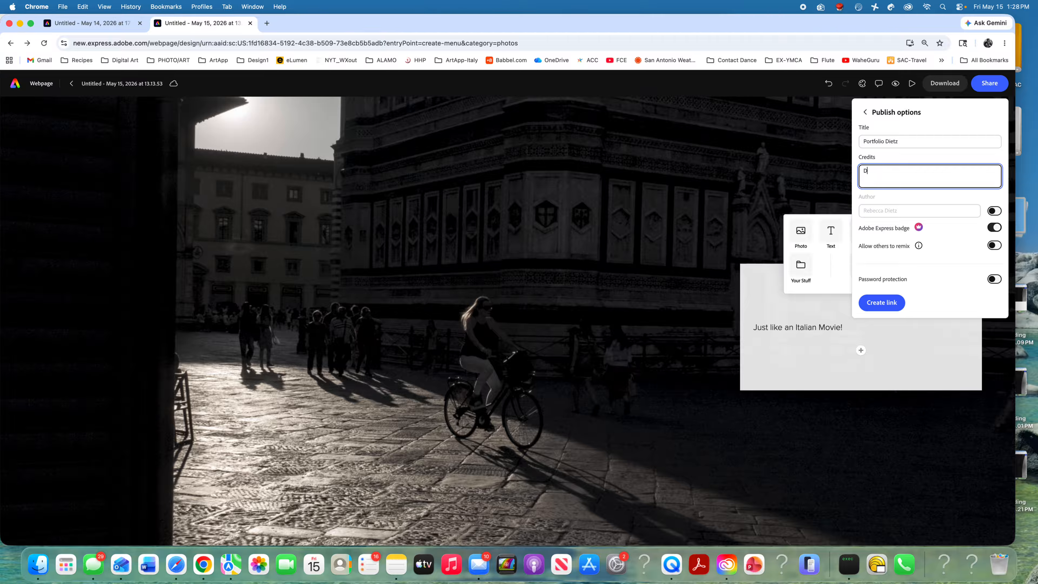
{"action": "left_click", "coordinate": [903, 209]}
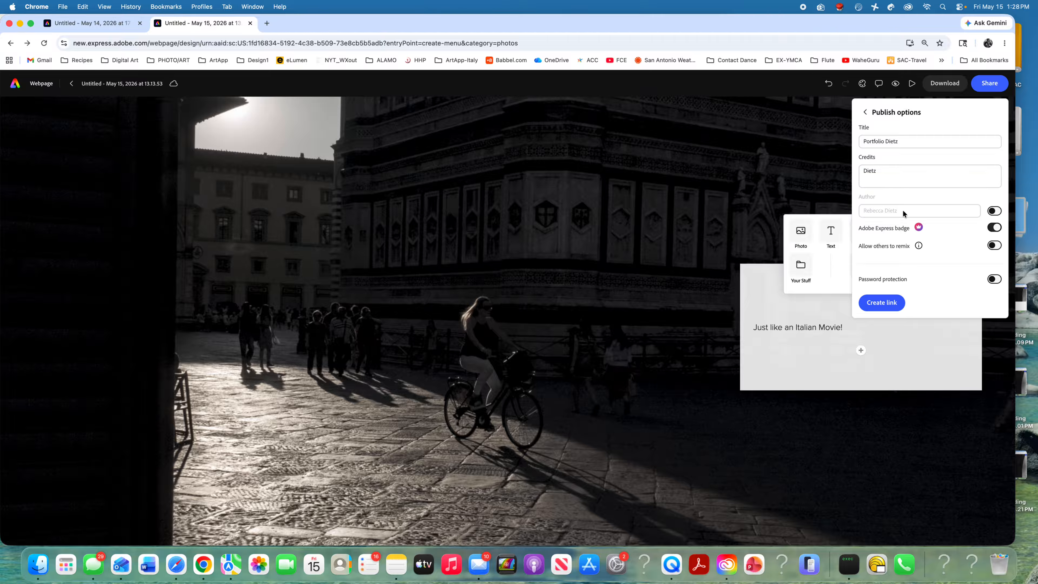
{"action": "left_click", "coordinate": [995, 210]}
{"action": "left_click", "coordinate": [884, 303]}
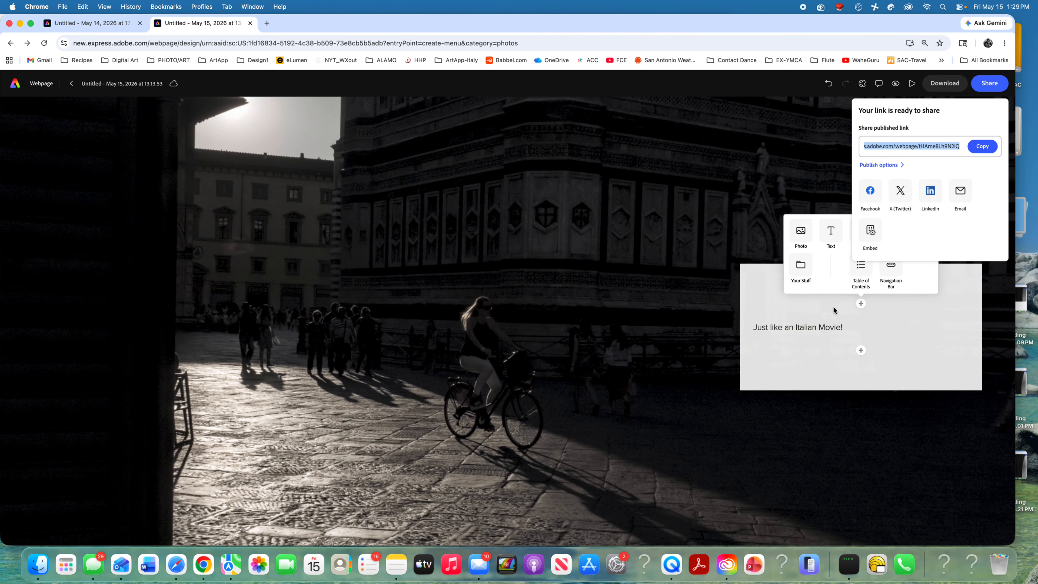
Step: Copy the published link and open it in a new browser tab
{"action": "left_click", "coordinate": [982, 147]}
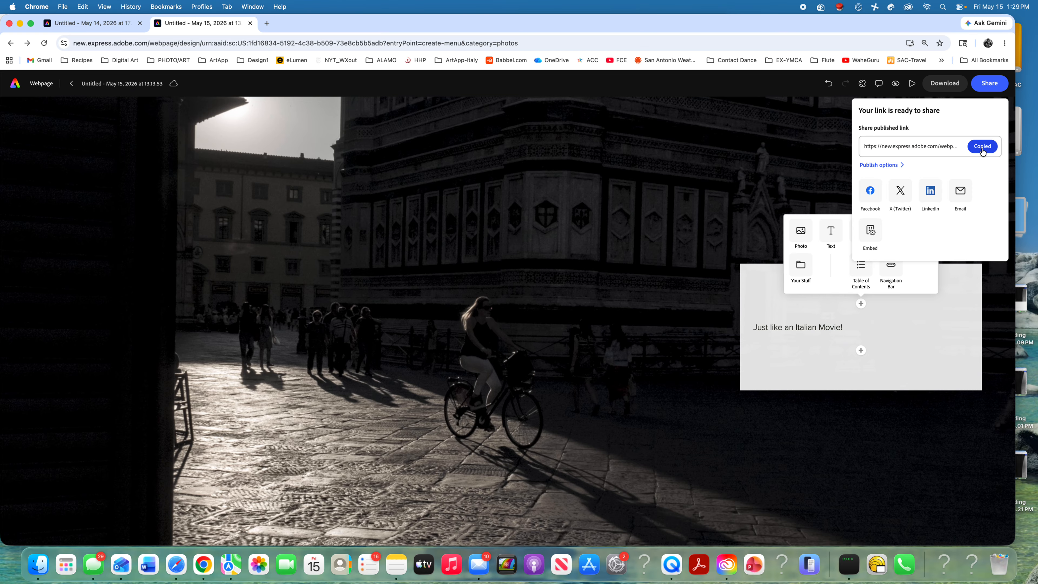
{"action": "left_click", "coordinate": [267, 24]}
{"action": "key", "text": "super+v"}
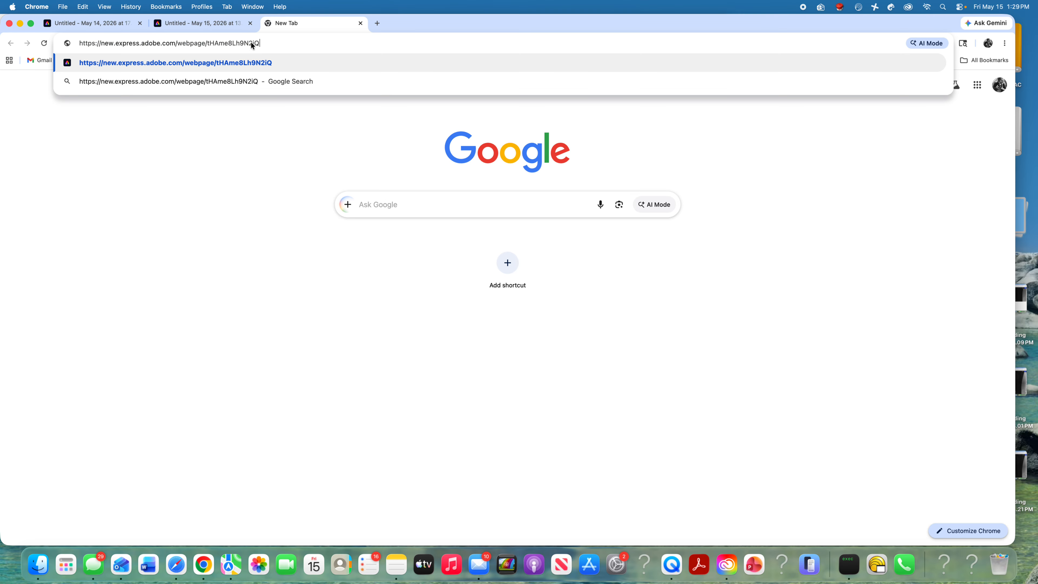
{"action": "key", "text": "Return"}
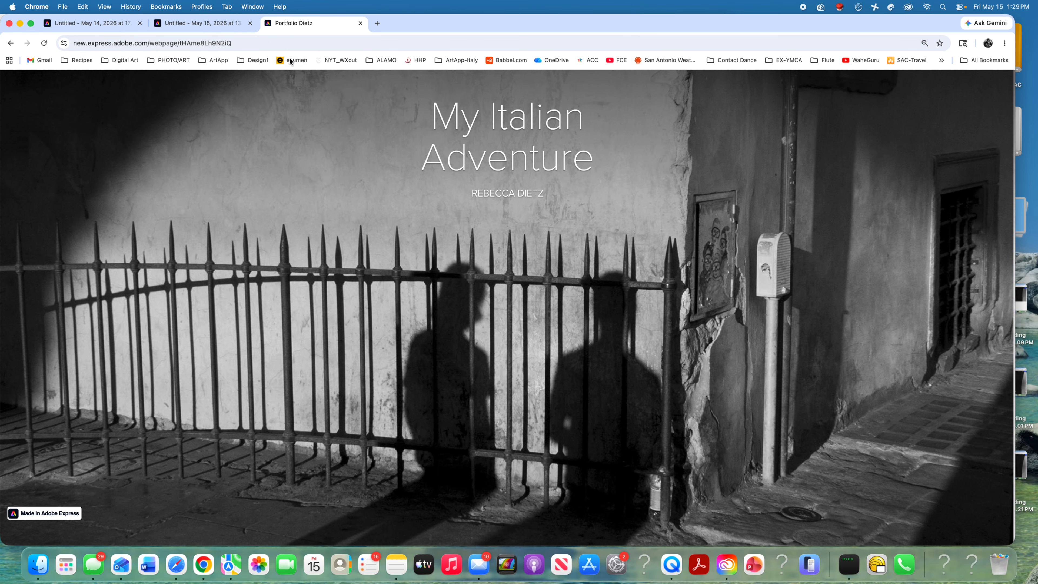
Step: Examine the published page from the title photo through the project sections to the website button, and recheck the split layout
{"action": "scroll", "coordinate": [811, 227], "scroll_direction": "down", "scroll_amount": 3}
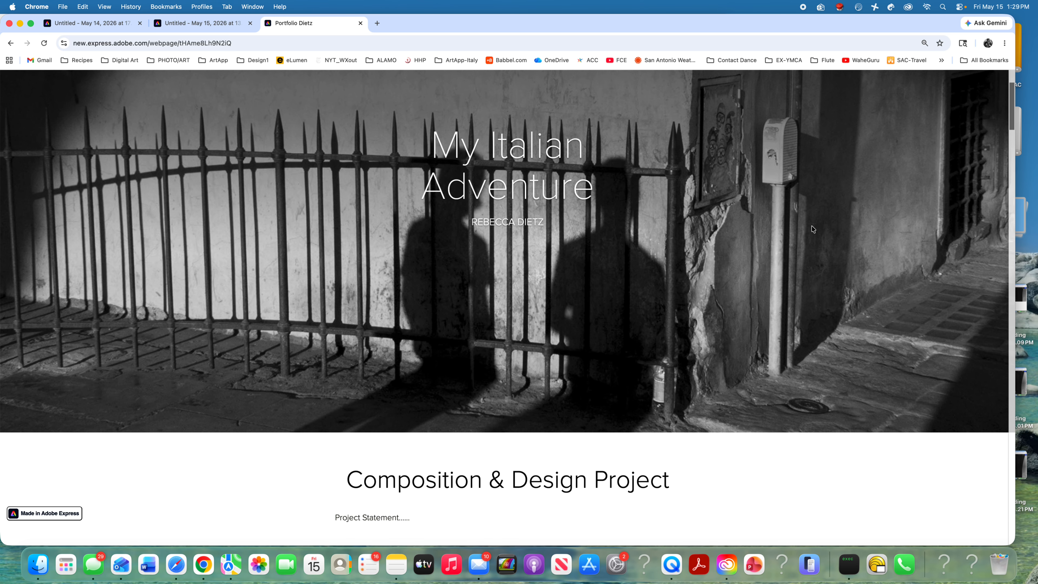
{"action": "scroll", "coordinate": [812, 227], "scroll_direction": "up", "scroll_amount": 3}
{"action": "scroll", "coordinate": [811, 226], "scroll_direction": "down", "scroll_amount": 5}
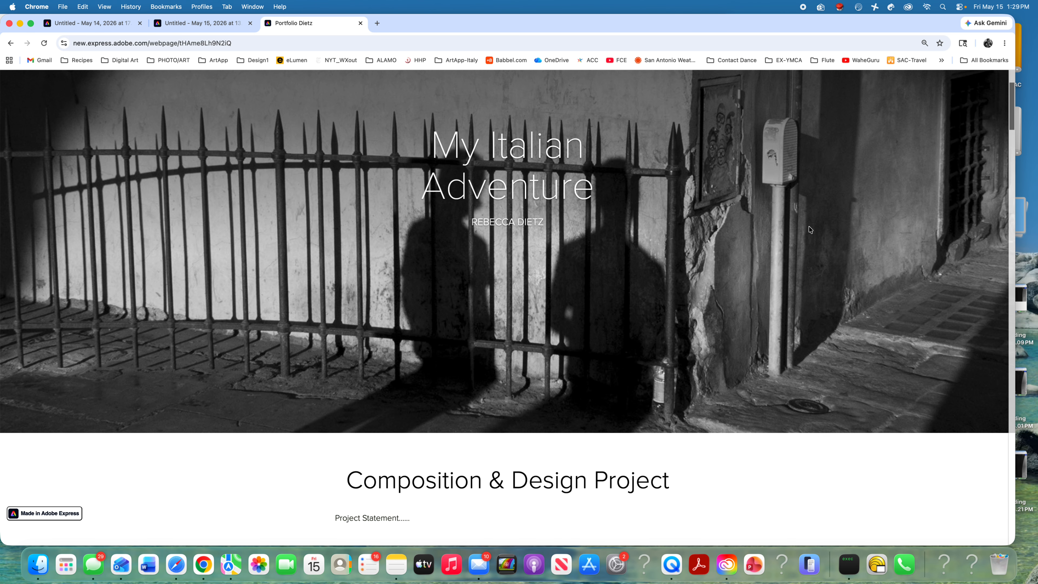
{"action": "scroll", "coordinate": [809, 229], "scroll_direction": "down", "scroll_amount": 6}
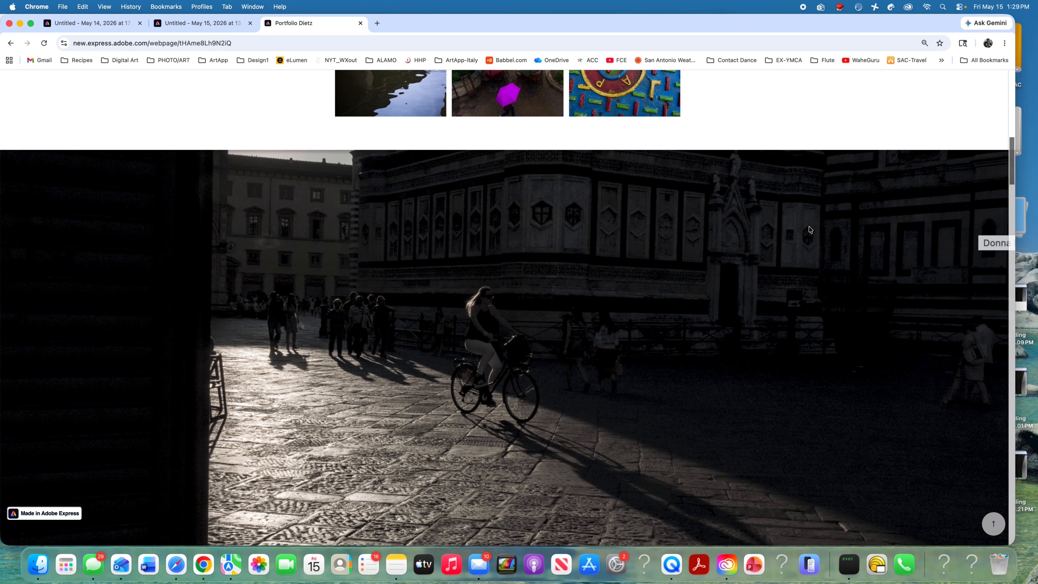
{"action": "scroll", "coordinate": [809, 229], "scroll_direction": "down", "scroll_amount": 5}
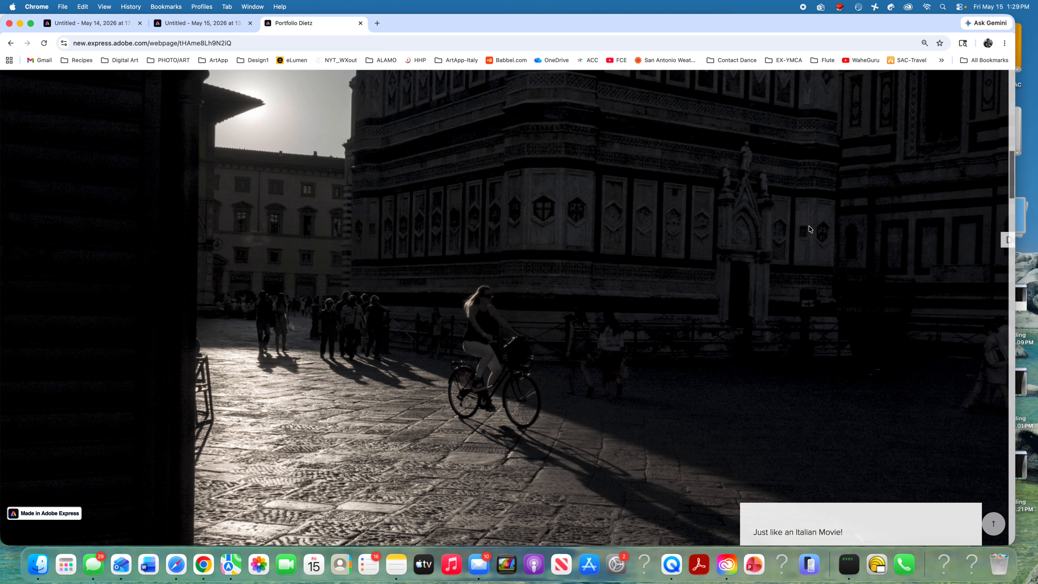
{"action": "scroll", "coordinate": [809, 229], "scroll_direction": "down", "scroll_amount": 3}
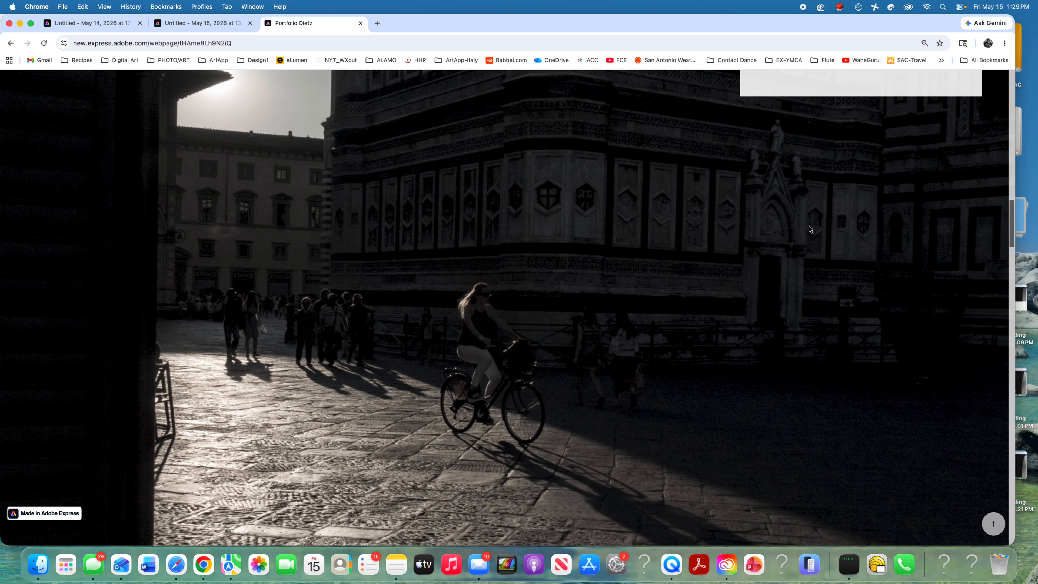
{"action": "scroll", "coordinate": [809, 229], "scroll_direction": "down", "scroll_amount": 4}
{"action": "scroll", "coordinate": [809, 229], "scroll_direction": "down", "scroll_amount": 8}
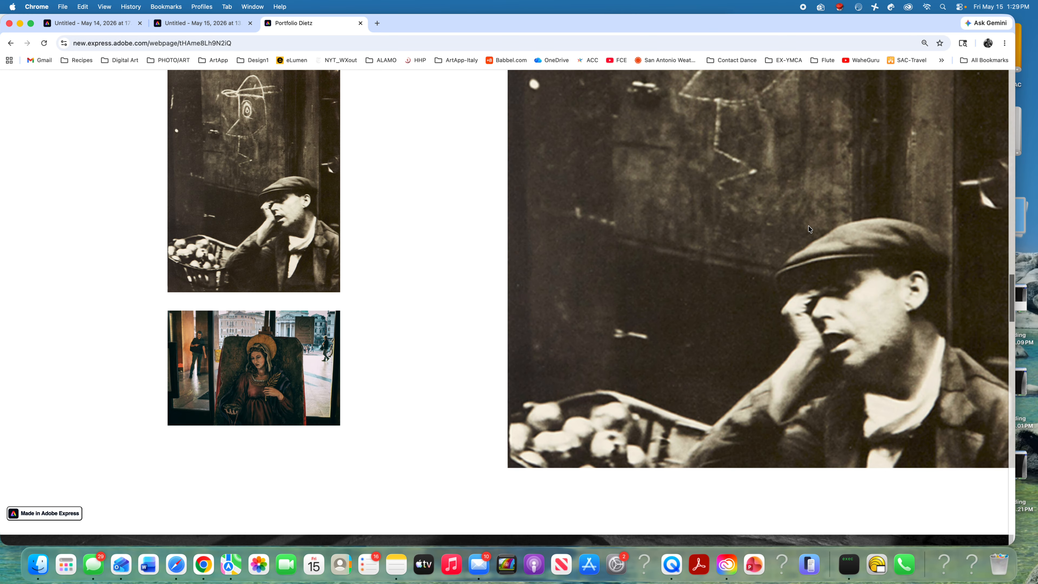
{"action": "scroll", "coordinate": [808, 228], "scroll_direction": "down", "scroll_amount": 5}
{"action": "scroll", "coordinate": [807, 225], "scroll_direction": "down", "scroll_amount": 15}
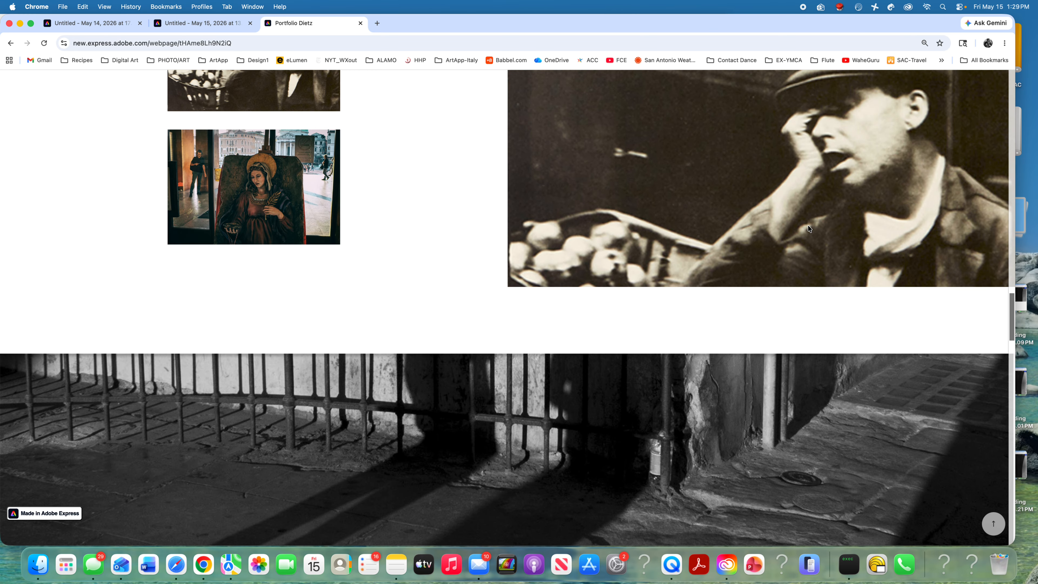
{"action": "scroll", "coordinate": [808, 225], "scroll_direction": "down", "scroll_amount": 20}
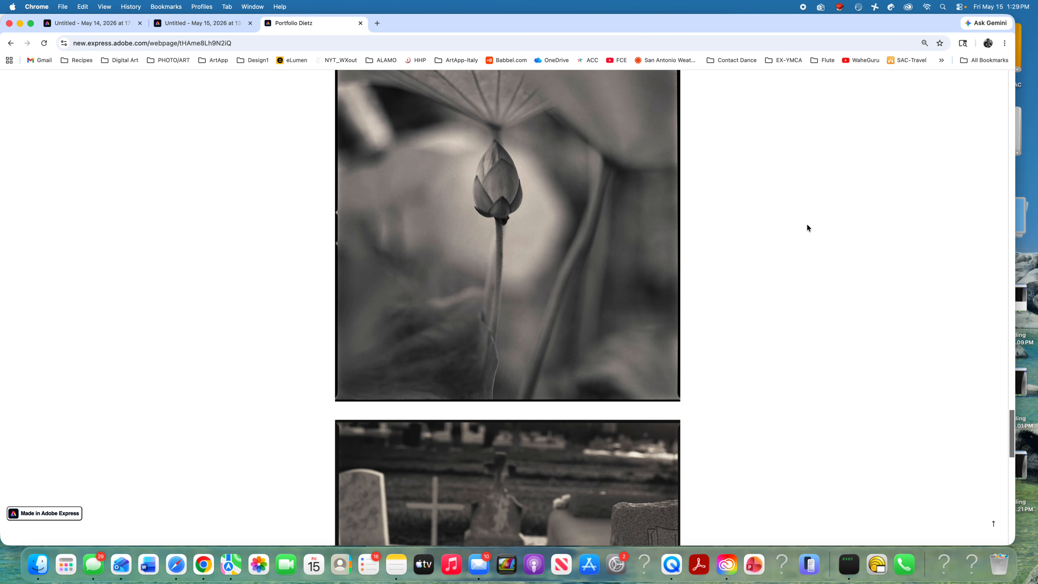
{"action": "scroll", "coordinate": [806, 226], "scroll_direction": "down", "scroll_amount": 10}
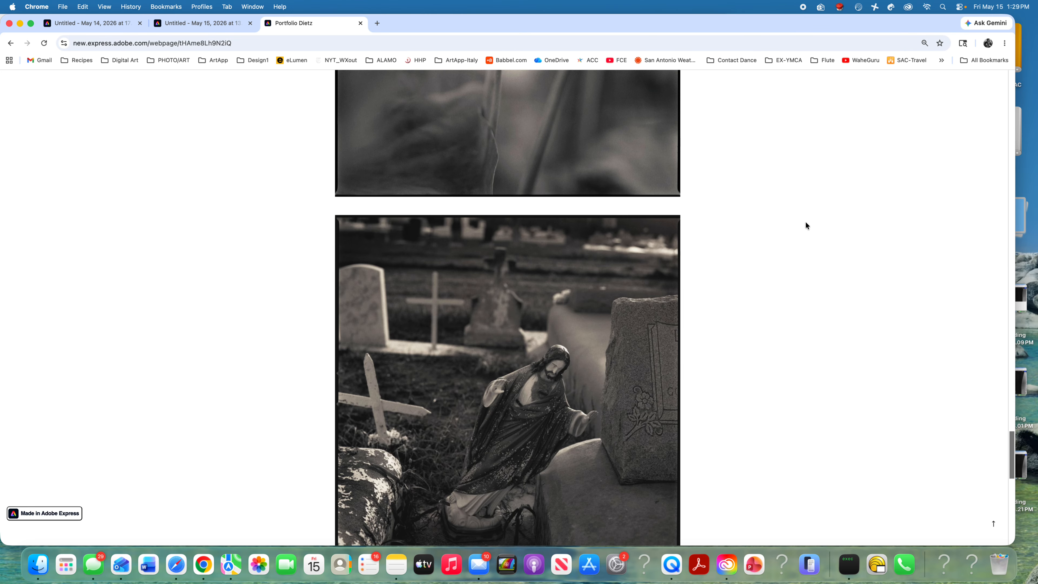
{"action": "scroll", "coordinate": [806, 226], "scroll_direction": "down", "scroll_amount": 10}
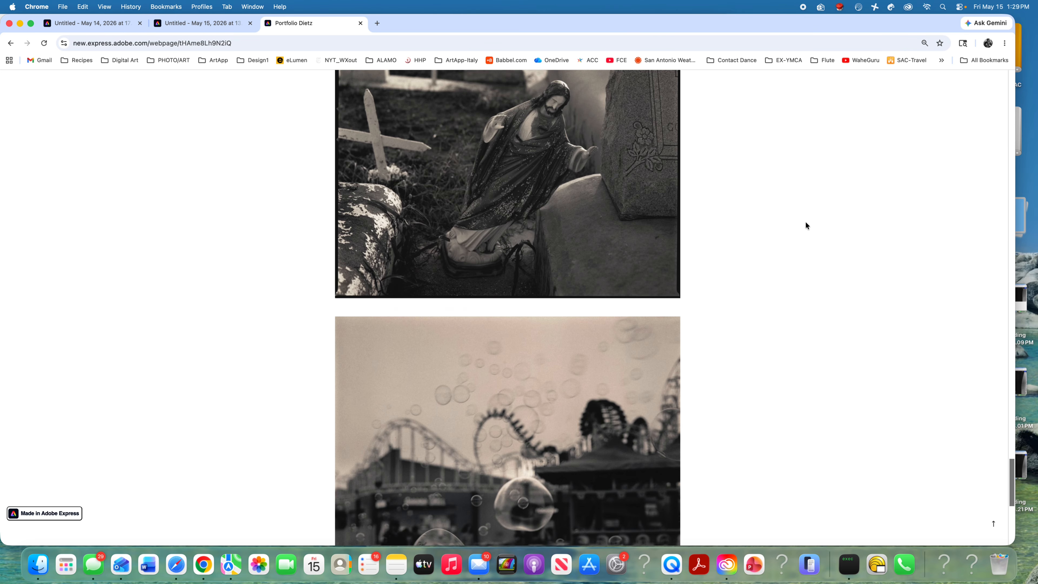
{"action": "scroll", "coordinate": [806, 225], "scroll_direction": "down", "scroll_amount": 4}
{"action": "scroll", "coordinate": [804, 225], "scroll_direction": "up", "scroll_amount": 15}
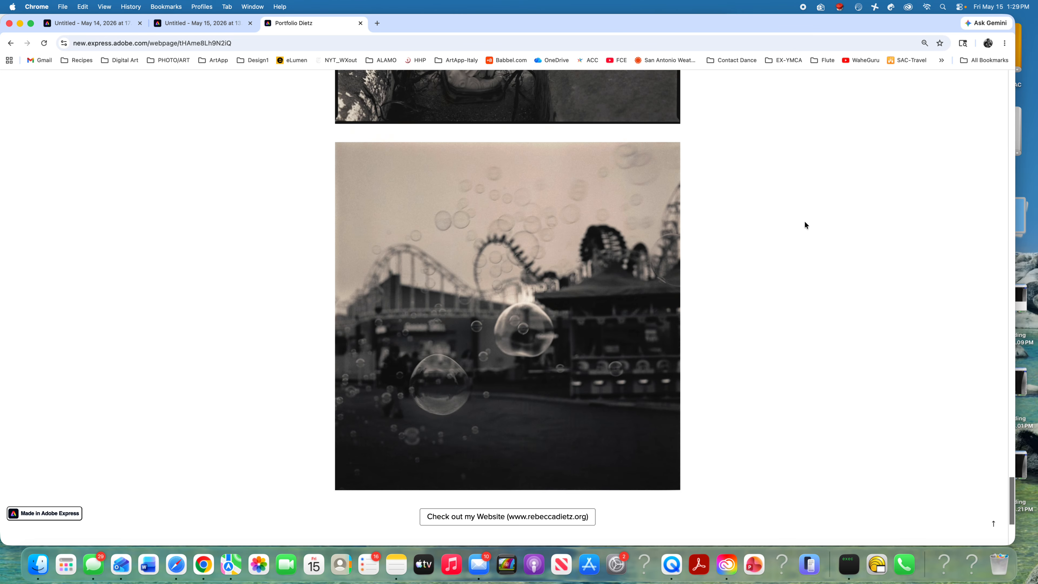
{"action": "scroll", "coordinate": [805, 222], "scroll_direction": "up", "scroll_amount": 20}
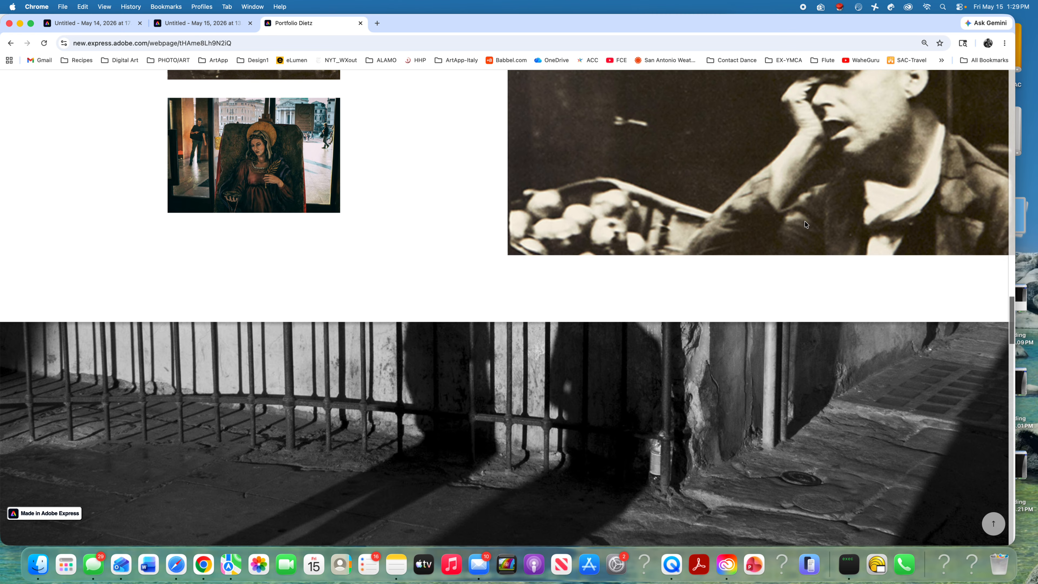
{"action": "scroll", "coordinate": [805, 224], "scroll_direction": "down", "scroll_amount": 4}
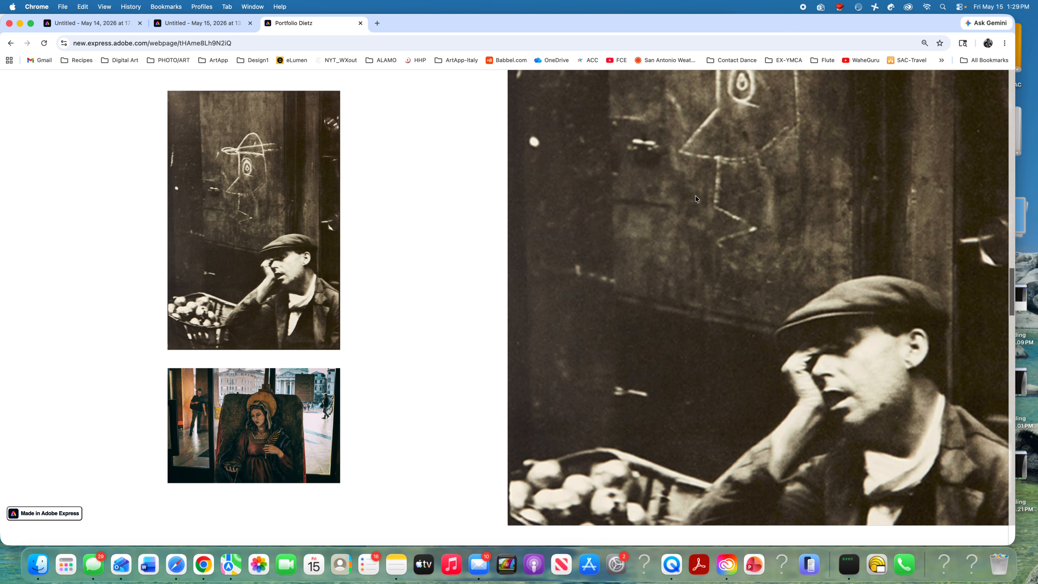
Step: Return to the webpage editor, dismiss the sharing options, and bring up the Triangle Compositions split layout
{"action": "left_click", "coordinate": [191, 22]}
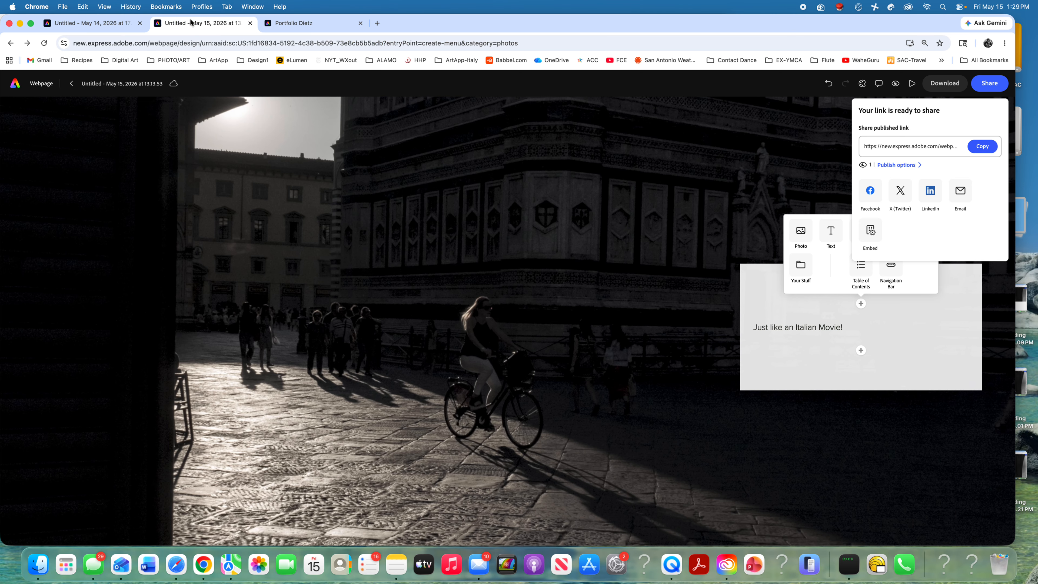
{"action": "left_click", "coordinate": [649, 221]}
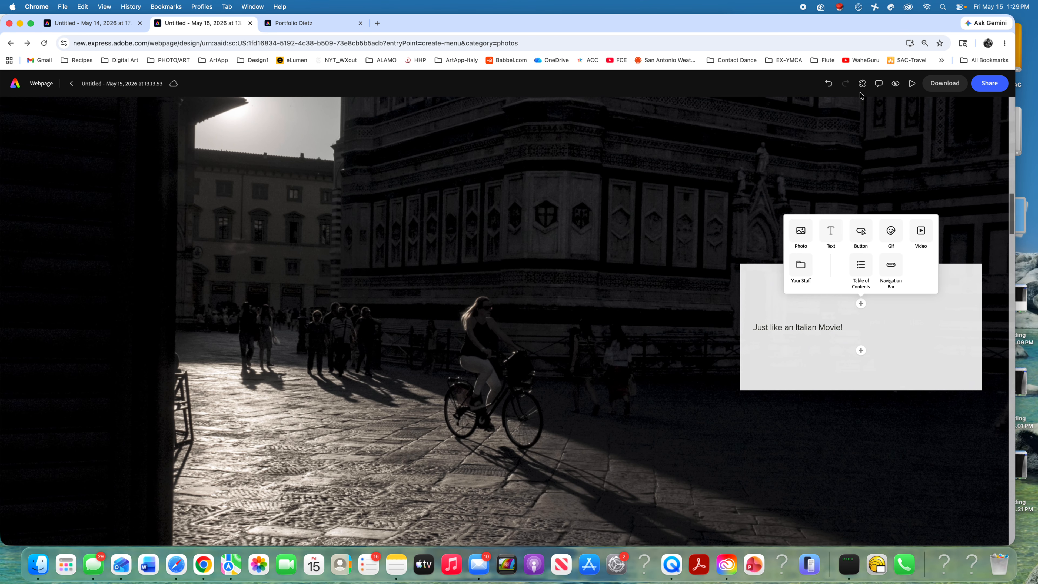
{"action": "scroll", "coordinate": [649, 188], "scroll_direction": "up", "scroll_amount": 5}
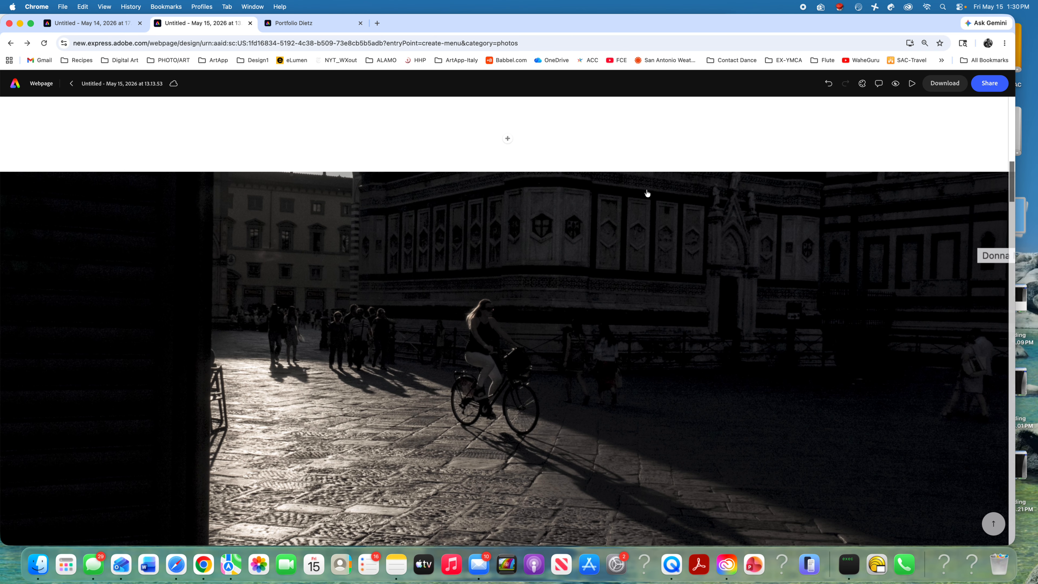
{"action": "scroll", "coordinate": [647, 193], "scroll_direction": "up", "scroll_amount": 10}
{"action": "scroll", "coordinate": [572, 285], "scroll_direction": "up", "scroll_amount": 1}
{"action": "scroll", "coordinate": [573, 285], "scroll_direction": "down", "scroll_amount": 5}
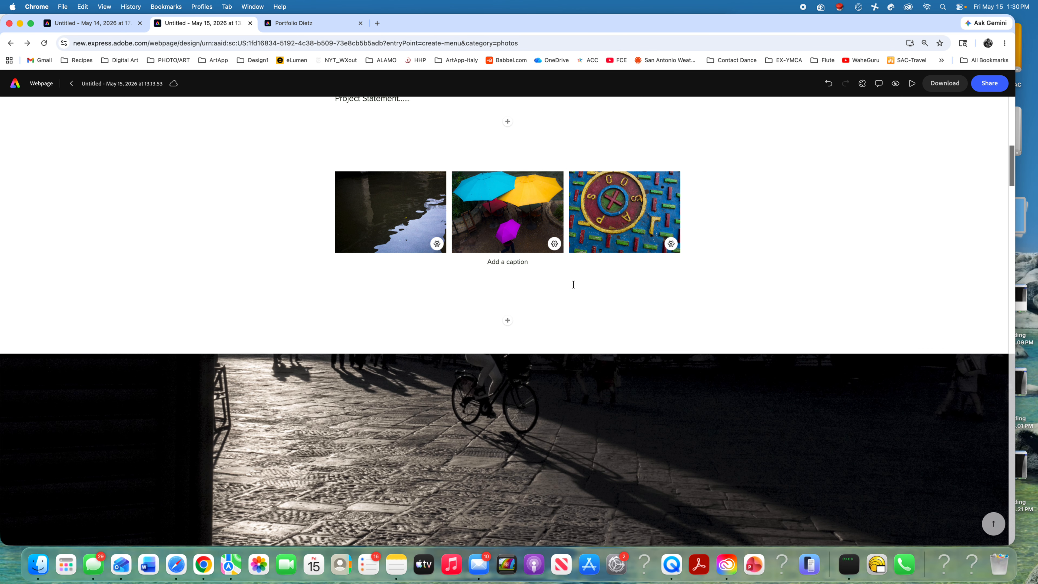
{"action": "scroll", "coordinate": [574, 284], "scroll_direction": "down", "scroll_amount": 15}
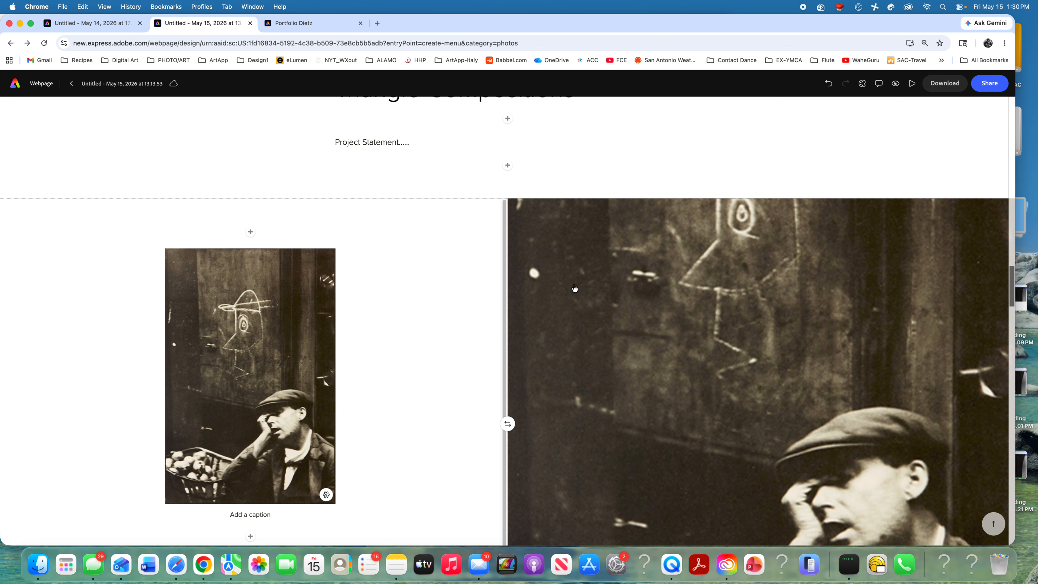
{"action": "scroll", "coordinate": [574, 288], "scroll_direction": "down", "scroll_amount": 3}
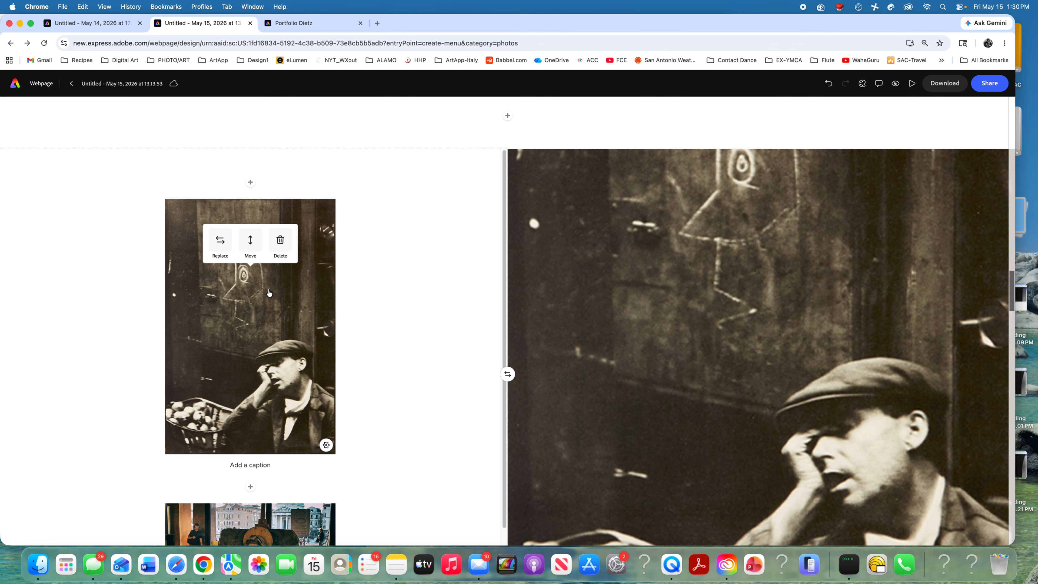
Step: Replace the first photo in the Triangle Compositions split layout with the madonna JPEG from the TRI folder
{"action": "left_click", "coordinate": [221, 242]}
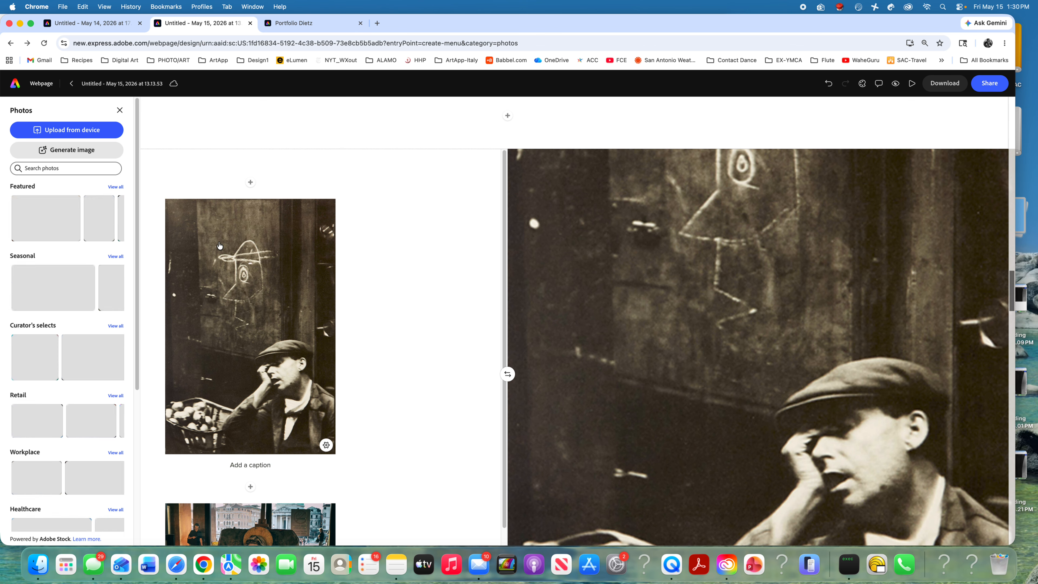
{"action": "left_click", "coordinate": [95, 134]}
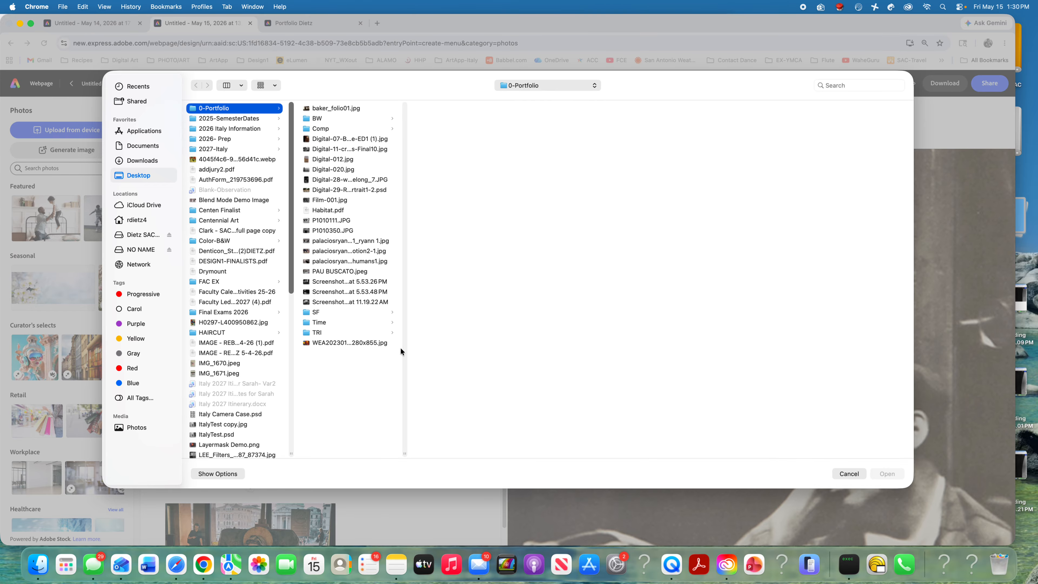
{"action": "left_click", "coordinate": [332, 334]}
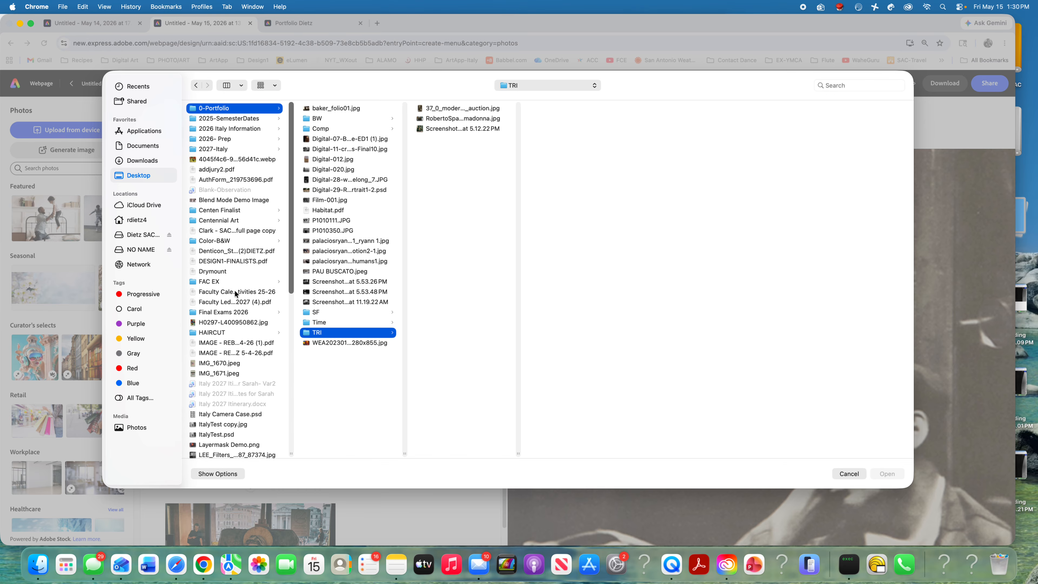
{"action": "left_click", "coordinate": [446, 119]}
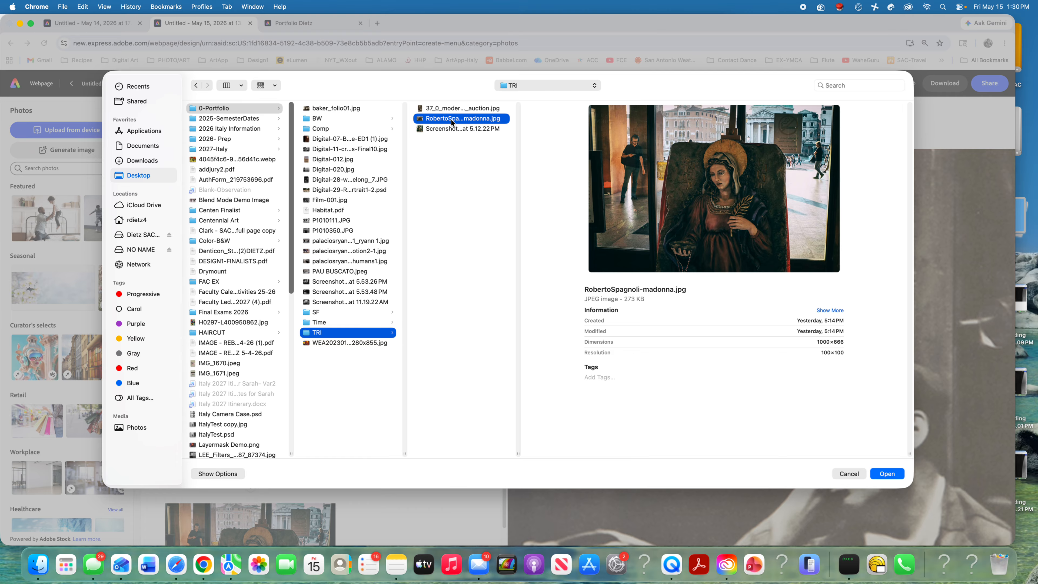
{"action": "left_click", "coordinate": [452, 129]}
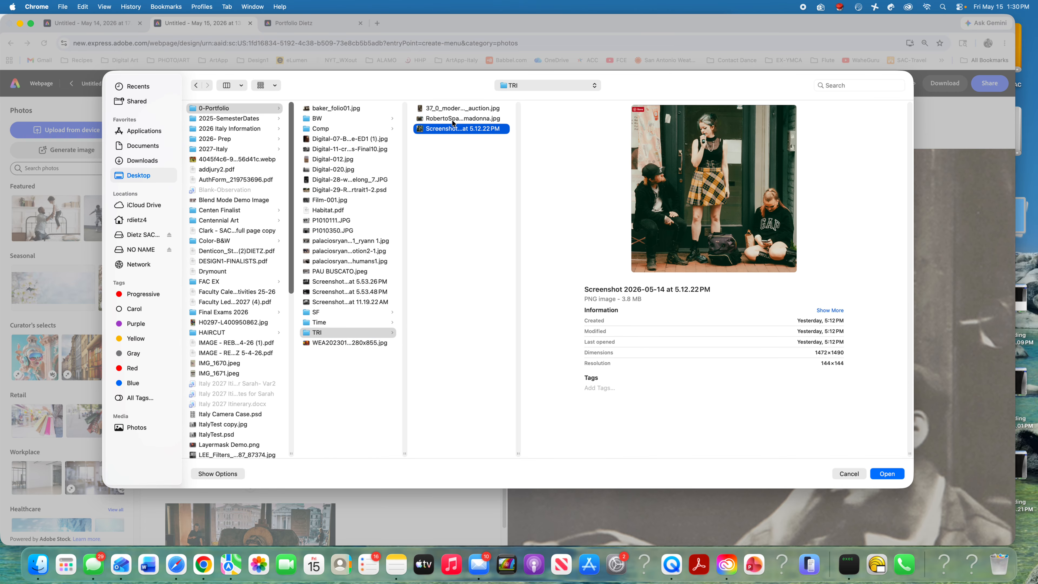
{"action": "left_click", "coordinate": [453, 119]}
{"action": "left_click", "coordinate": [887, 474]}
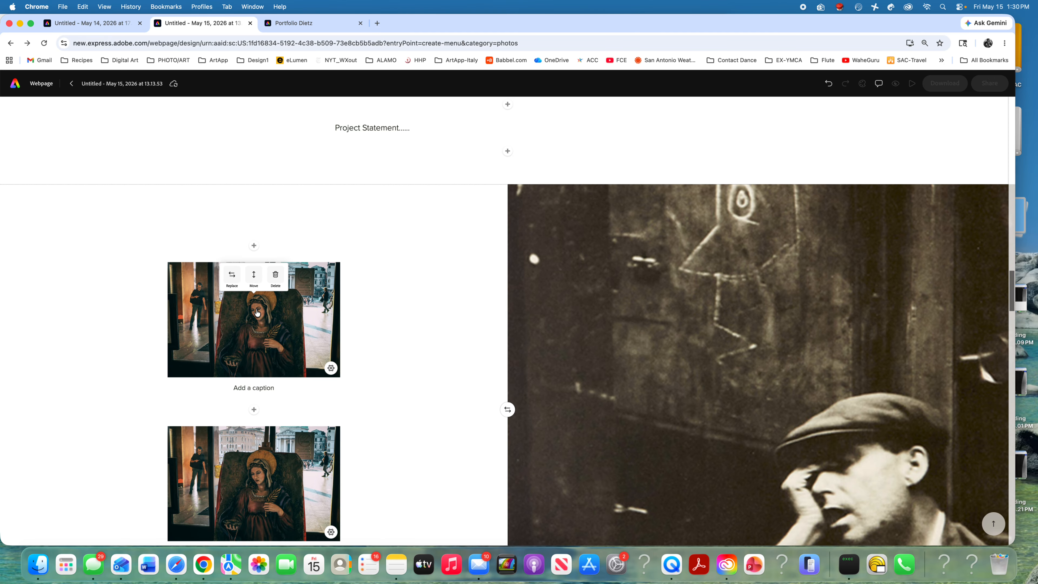
Step: Replace the split layout's first photo with "Screenshot 2026-05-14 at 5.12.22 PM" from the TRI folder
{"action": "left_click", "coordinate": [231, 275]}
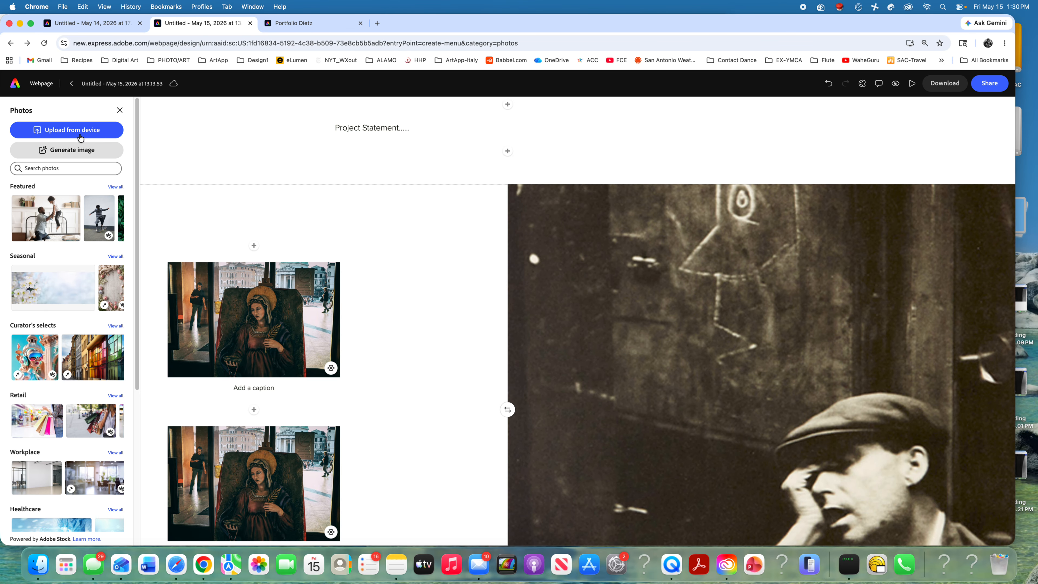
{"action": "left_click", "coordinate": [80, 135]}
{"action": "left_click", "coordinate": [471, 129]}
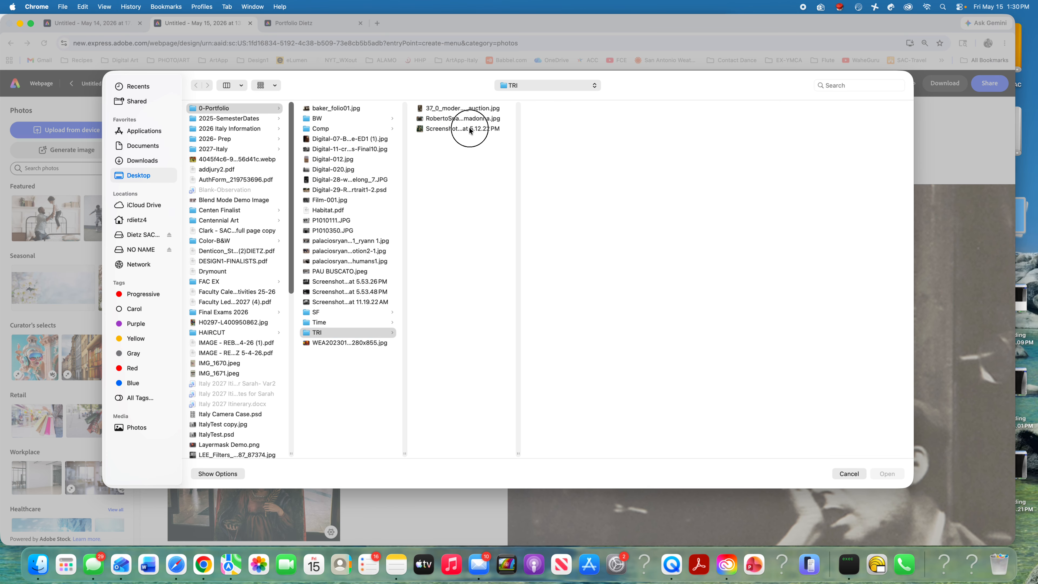
{"action": "left_click", "coordinate": [880, 474]}
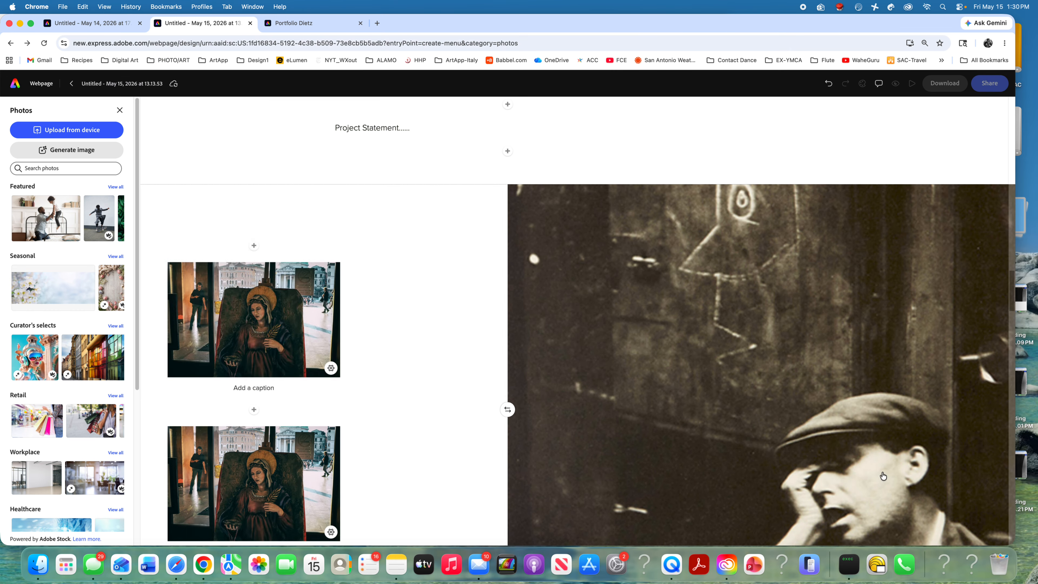
{"action": "left_click", "coordinate": [250, 417]}
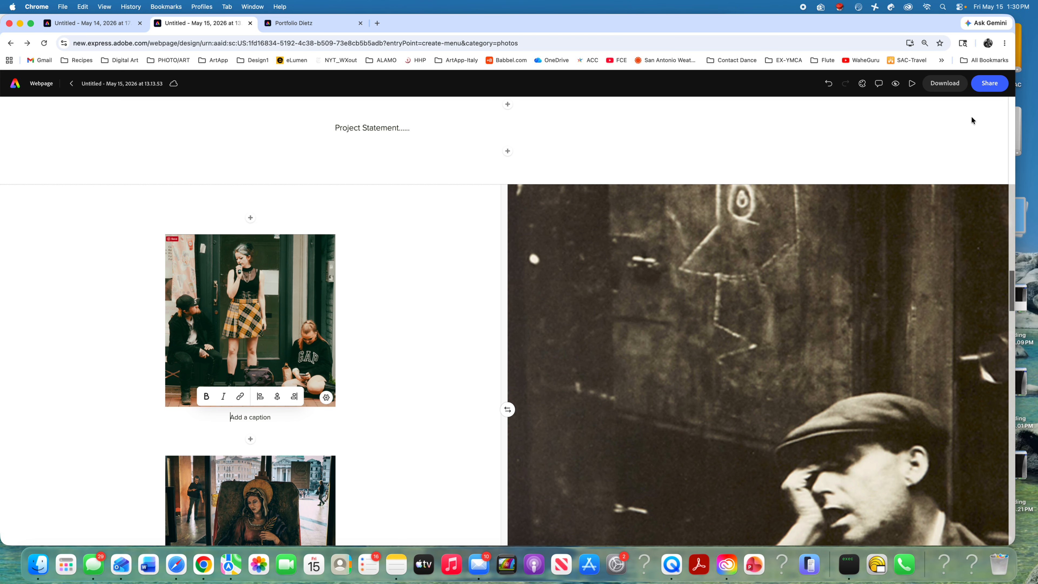
Step: Apply the Nightcap theme to the whole webpage
{"action": "scroll", "coordinate": [781, 171], "scroll_direction": "up", "scroll_amount": 10}
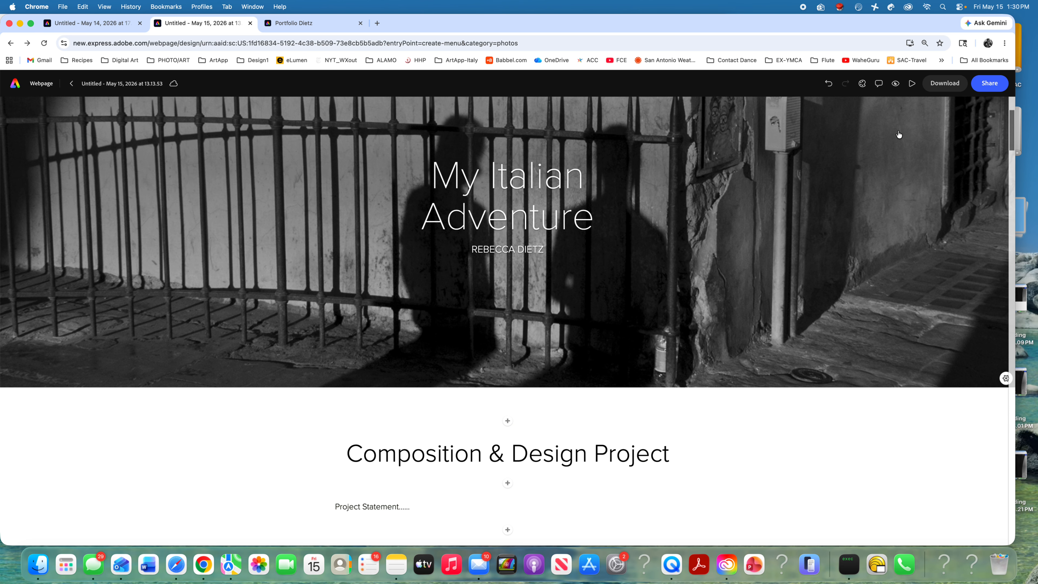
{"action": "left_click", "coordinate": [862, 83]}
{"action": "left_click", "coordinate": [61, 299]}
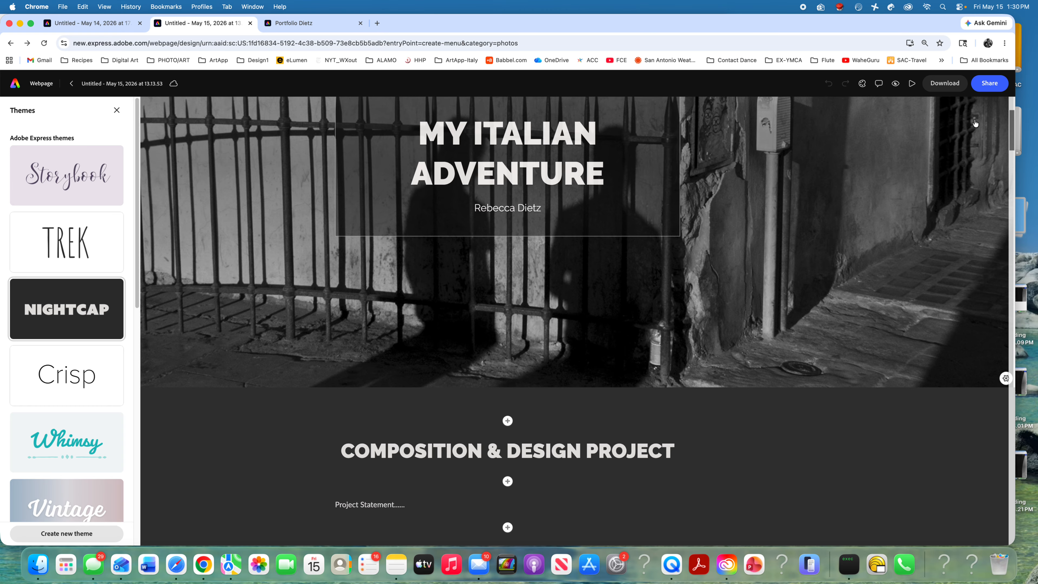
Step: Republish the webpage to the web with its existing publish options
{"action": "left_click", "coordinate": [988, 85]}
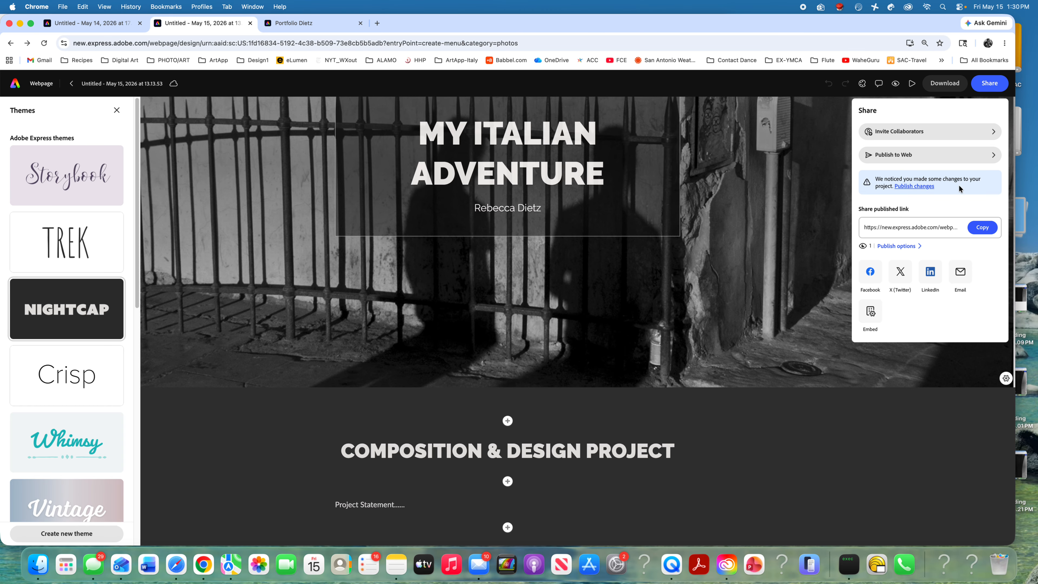
{"action": "left_click", "coordinate": [928, 157]}
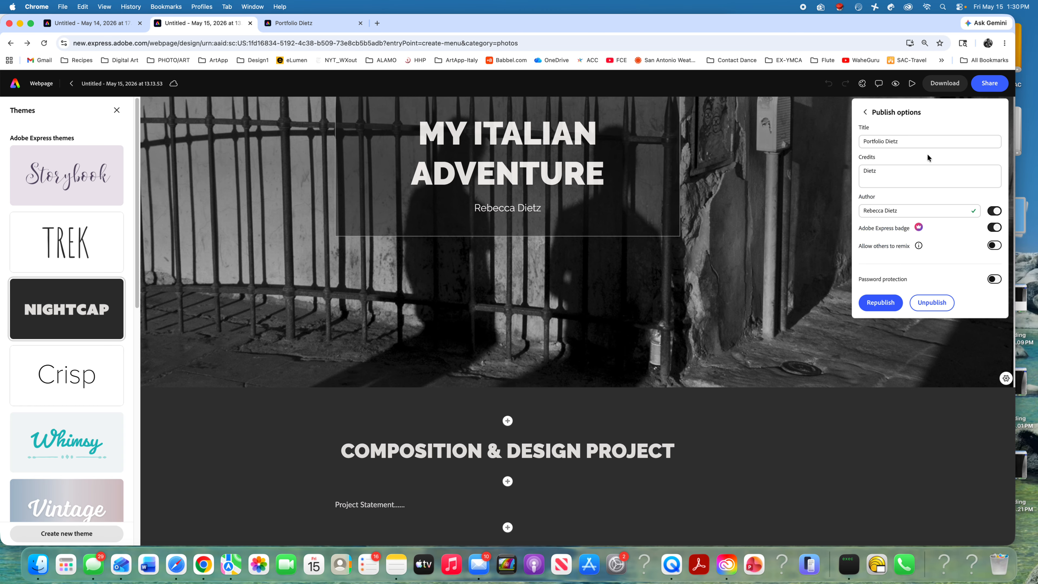
{"action": "left_click", "coordinate": [876, 302]}
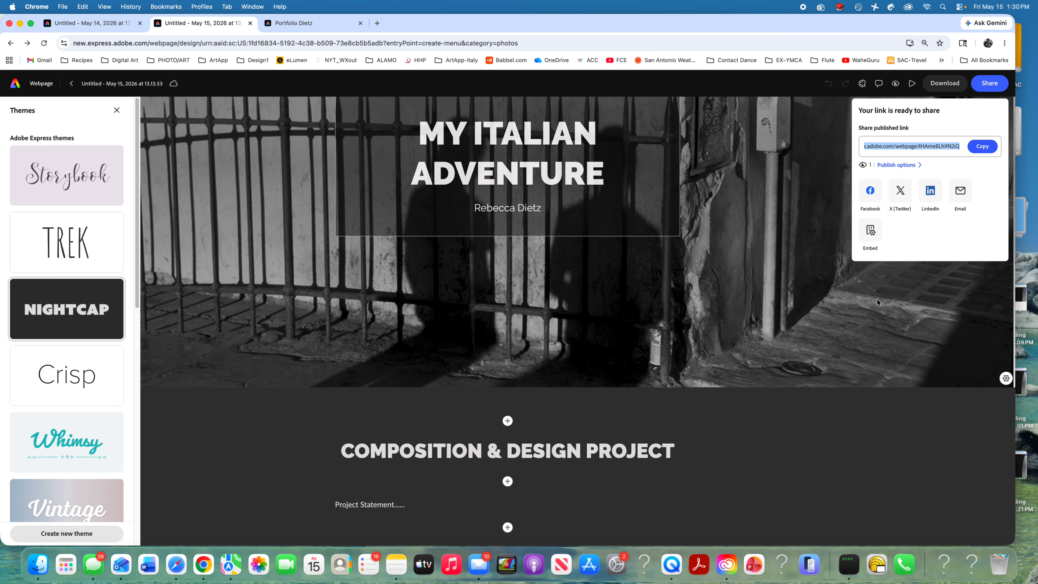
Step: Reload the published portfolio page and examine the new theme and replaced photo through the Triangle Compositions section
{"action": "left_click", "coordinate": [301, 24]}
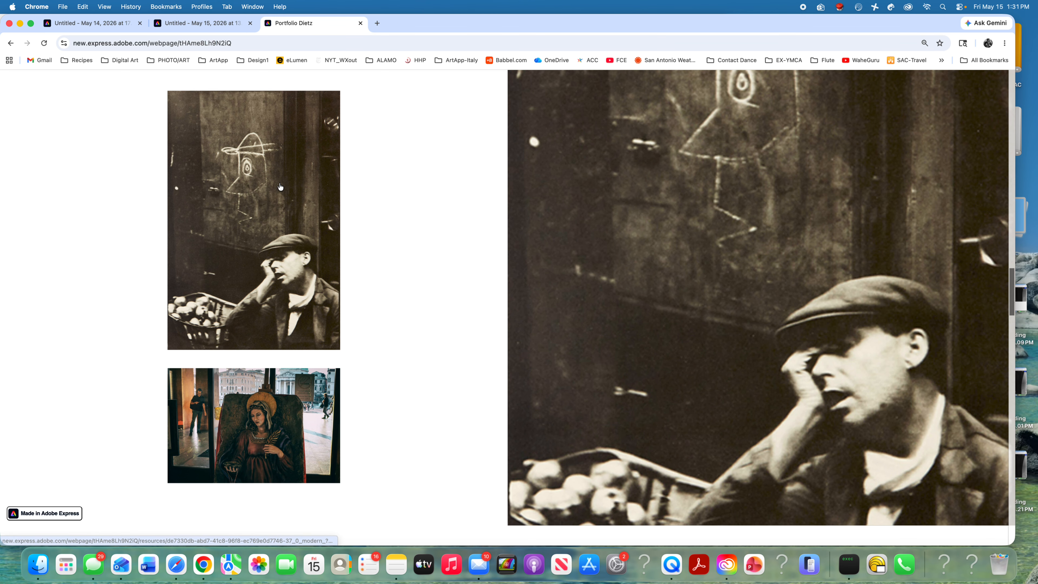
{"action": "left_click", "coordinate": [44, 43]}
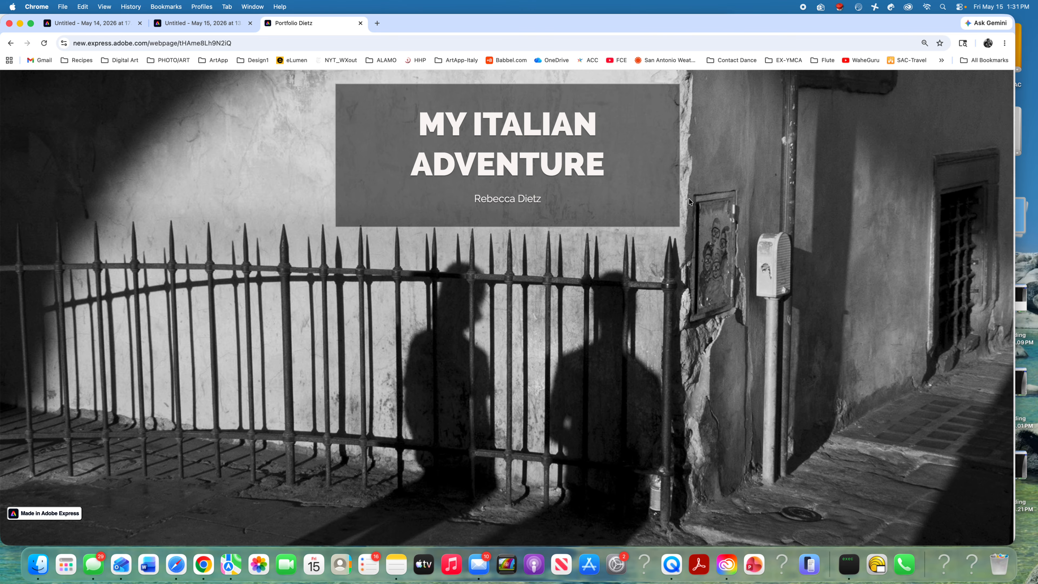
{"action": "scroll", "coordinate": [689, 199], "scroll_direction": "down", "scroll_amount": 10}
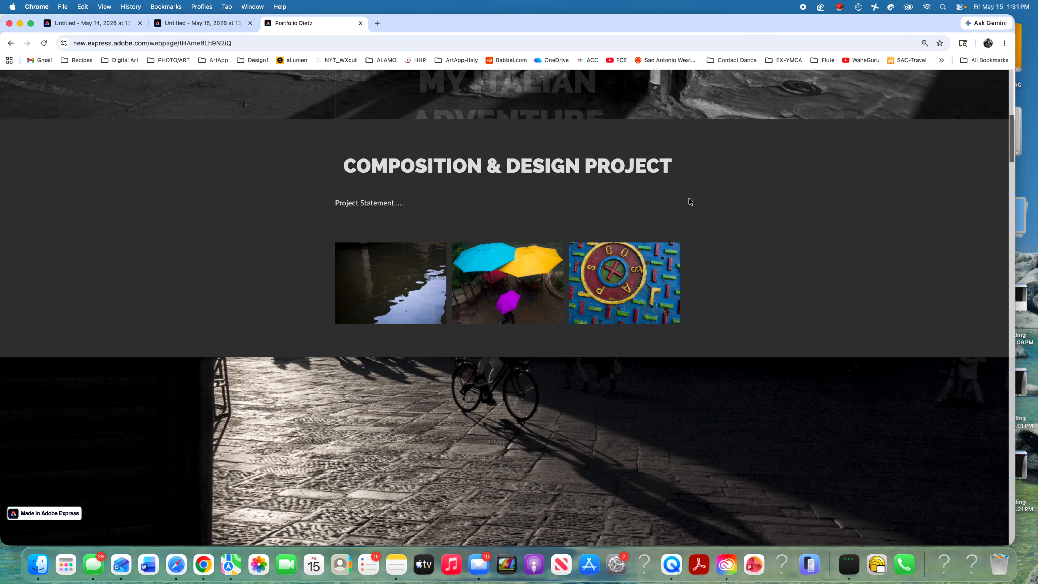
{"action": "scroll", "coordinate": [689, 199], "scroll_direction": "down", "scroll_amount": 5}
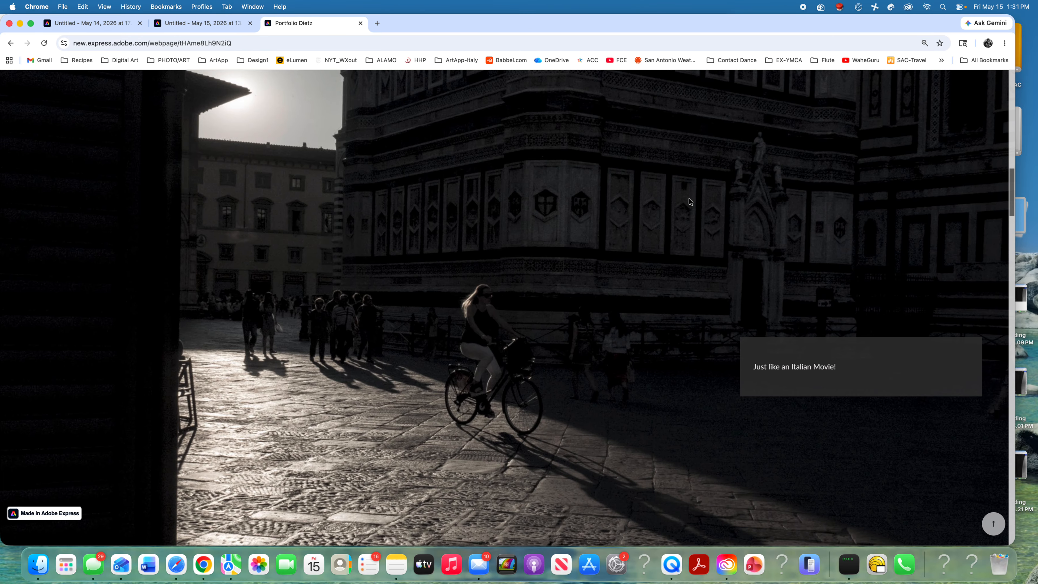
{"action": "scroll", "coordinate": [689, 201], "scroll_direction": "down", "scroll_amount": 5}
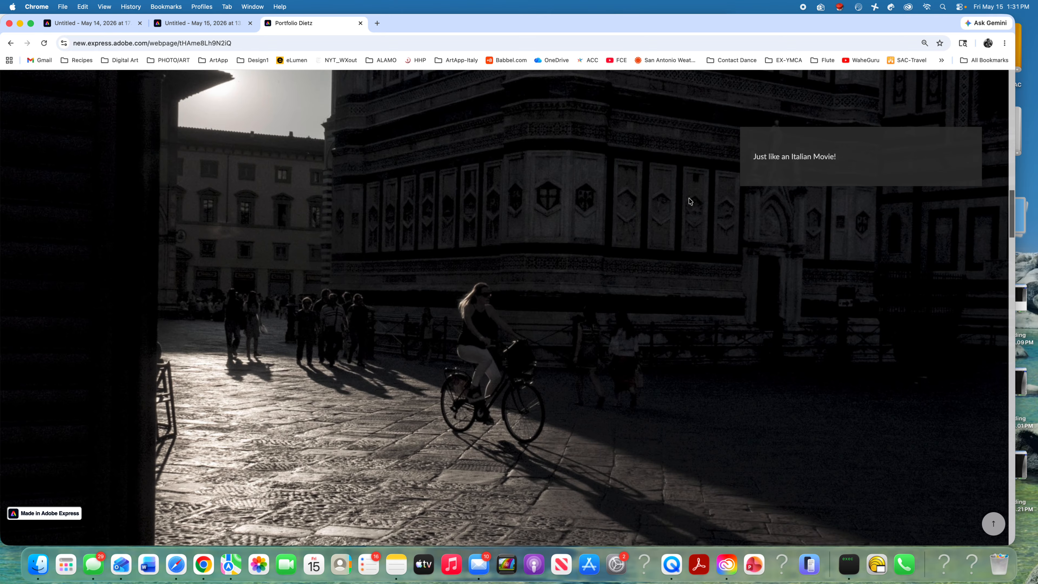
{"action": "scroll", "coordinate": [690, 201], "scroll_direction": "down", "scroll_amount": 5}
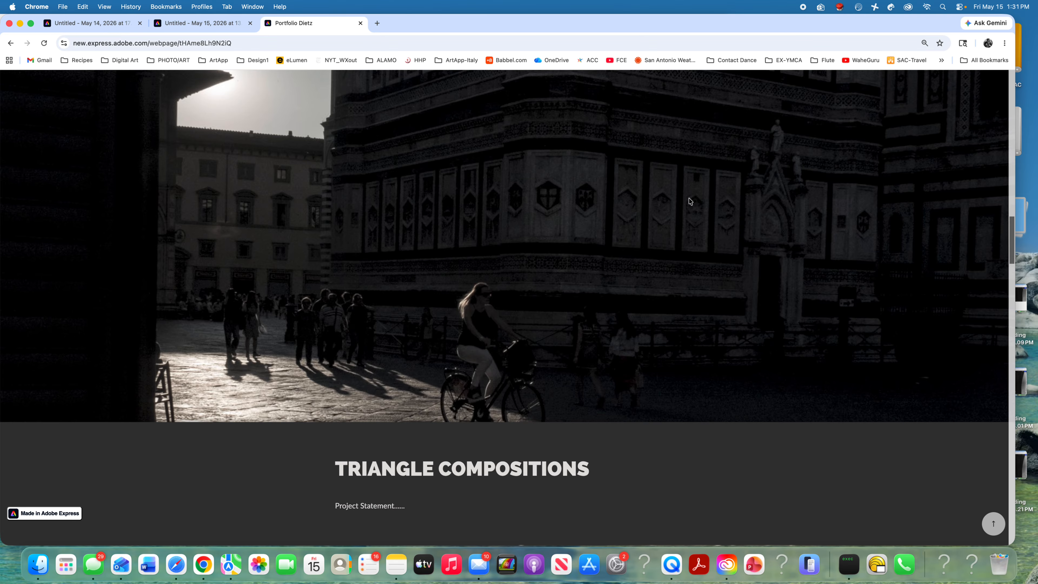
{"action": "scroll", "coordinate": [689, 201], "scroll_direction": "down", "scroll_amount": 4}
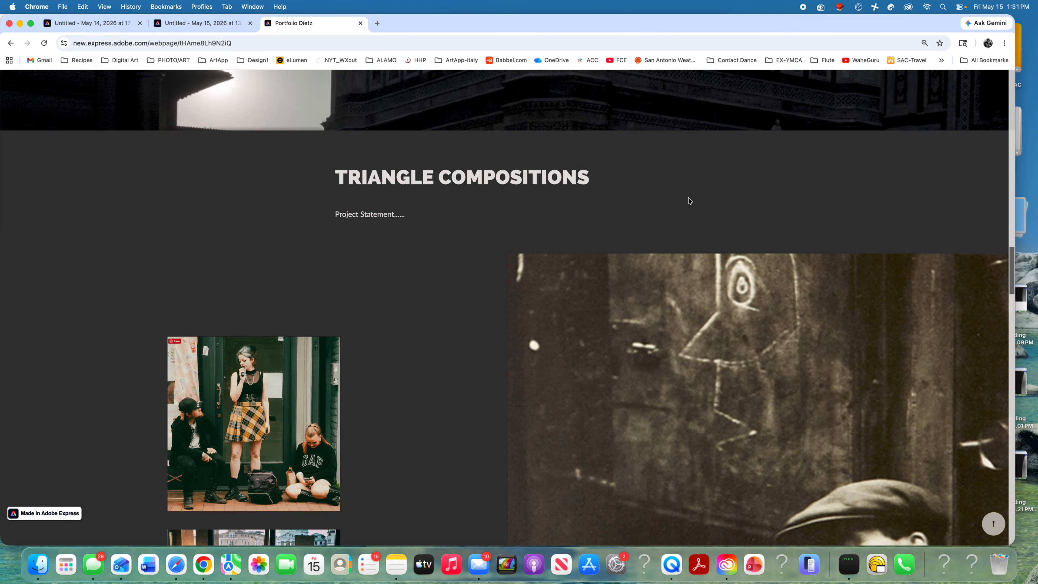
{"action": "scroll", "coordinate": [689, 201], "scroll_direction": "down", "scroll_amount": 3}
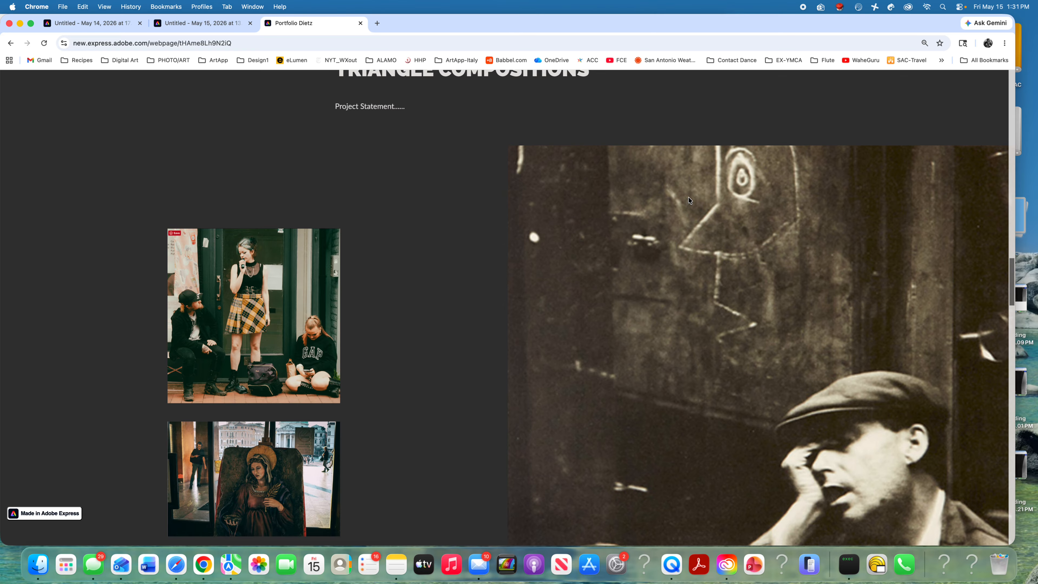
{"action": "scroll", "coordinate": [688, 197], "scroll_direction": "down", "scroll_amount": 12}
{"action": "scroll", "coordinate": [689, 197], "scroll_direction": "down", "scroll_amount": 3}
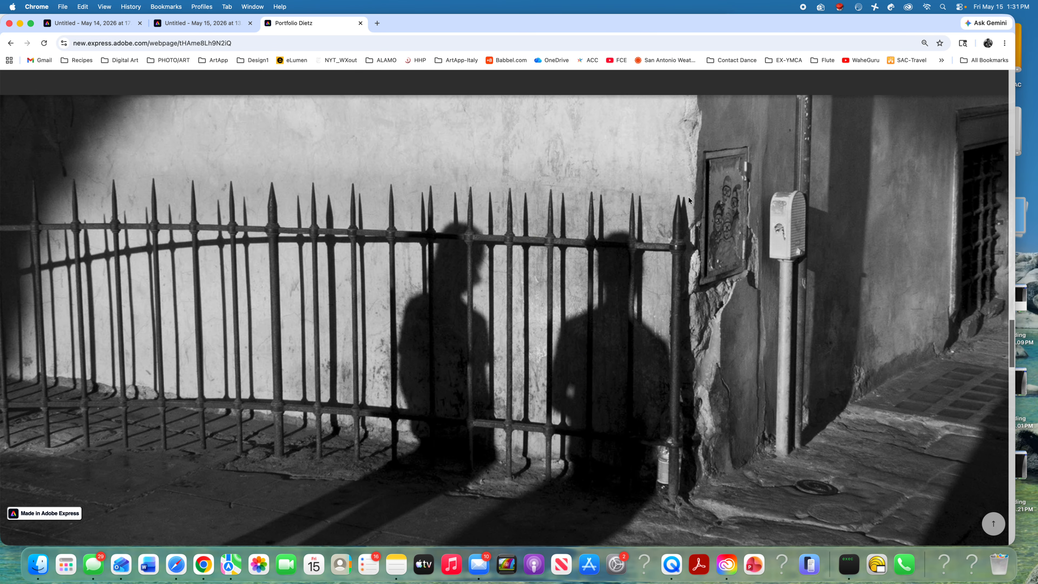
{"action": "scroll", "coordinate": [688, 197], "scroll_direction": "up", "scroll_amount": 10}
{"action": "scroll", "coordinate": [688, 197], "scroll_direction": "up", "scroll_amount": 4}
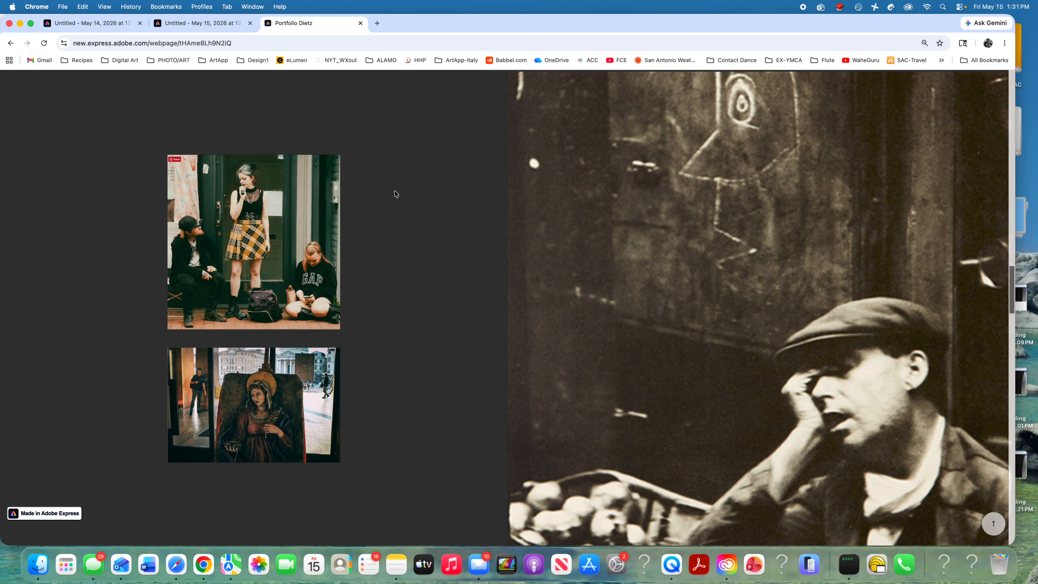
Step: Examine the published page's Selective Focus photos and website button, and return to the title photo
{"action": "scroll", "coordinate": [652, 194], "scroll_direction": "down", "scroll_amount": 5}
{"action": "scroll", "coordinate": [652, 194], "scroll_direction": "down", "scroll_amount": 15}
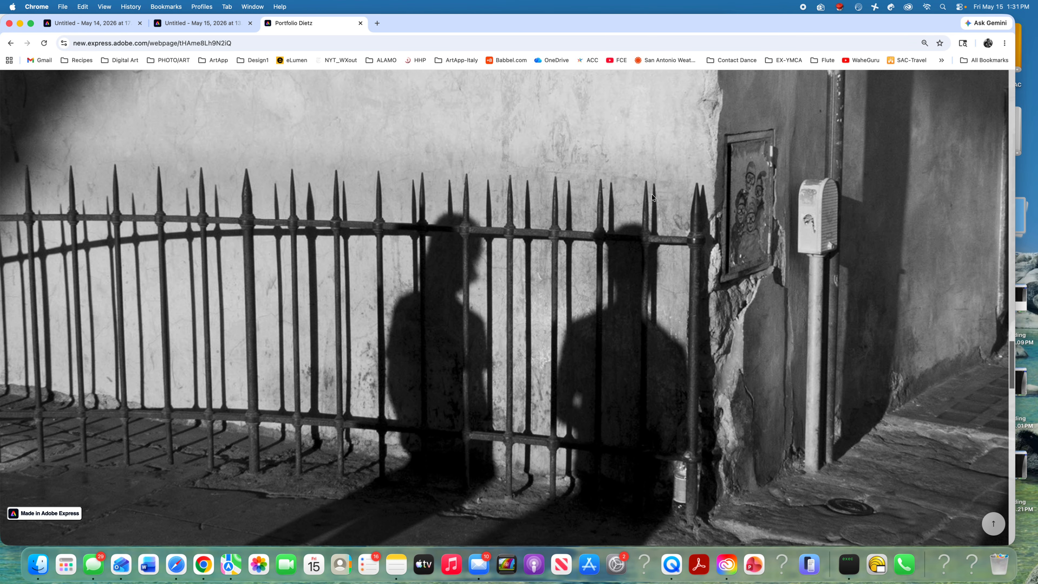
{"action": "scroll", "coordinate": [652, 194], "scroll_direction": "down", "scroll_amount": 15}
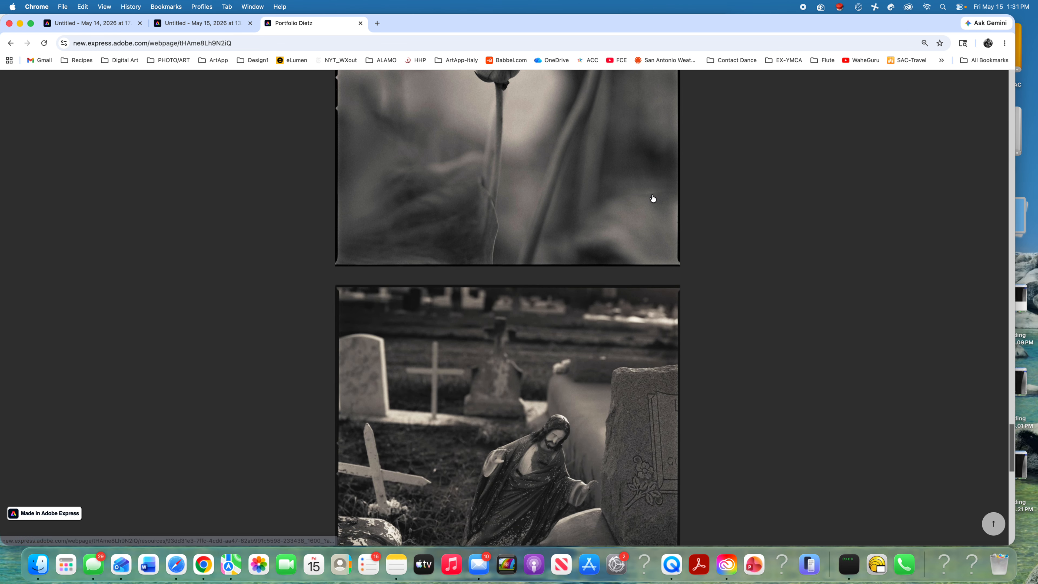
{"action": "scroll", "coordinate": [736, 197], "scroll_direction": "down", "scroll_amount": 10}
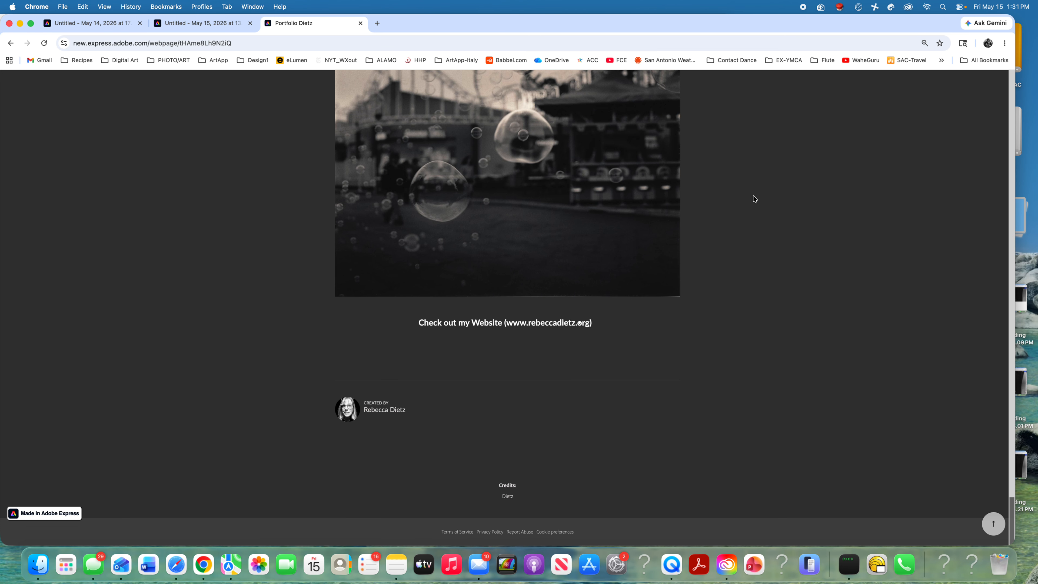
{"action": "scroll", "coordinate": [753, 199], "scroll_direction": "up", "scroll_amount": 20}
{"action": "scroll", "coordinate": [754, 200], "scroll_direction": "down", "scroll_amount": 10}
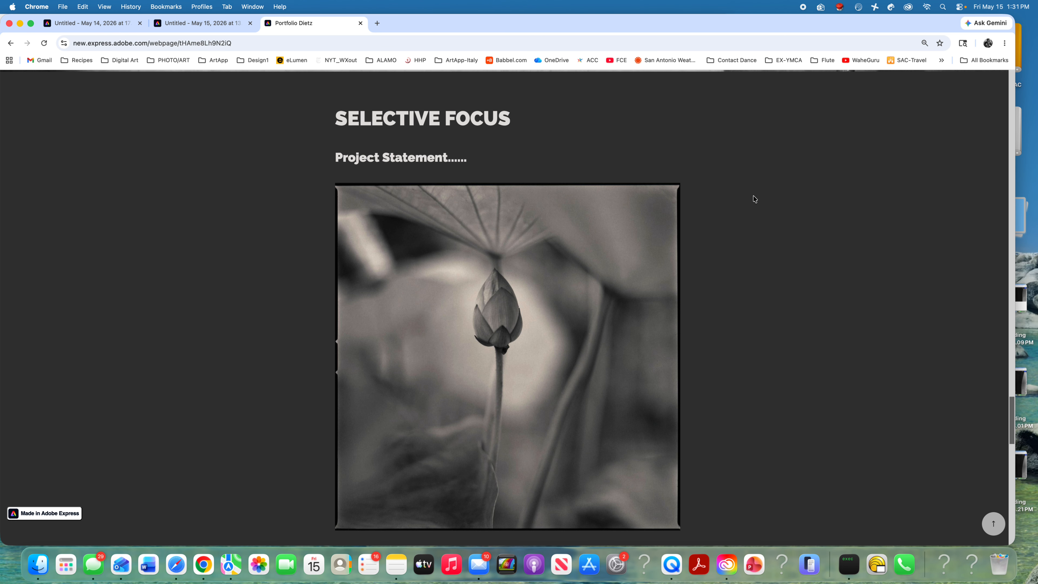
{"action": "scroll", "coordinate": [753, 195], "scroll_direction": "down", "scroll_amount": 5}
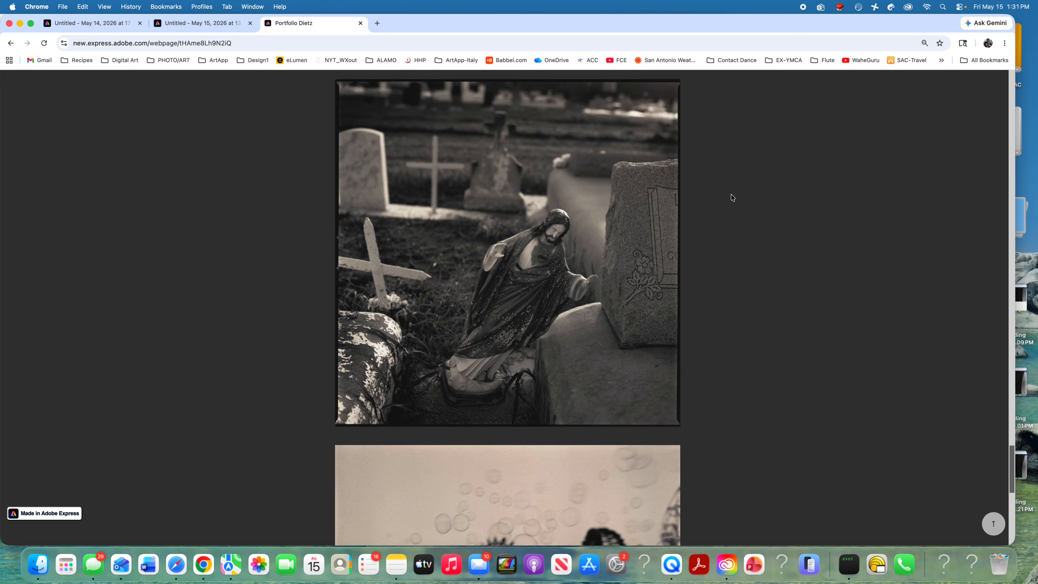
{"action": "left_click_drag", "start_coordinate": [414, 22], "coordinate": [416, 20]}
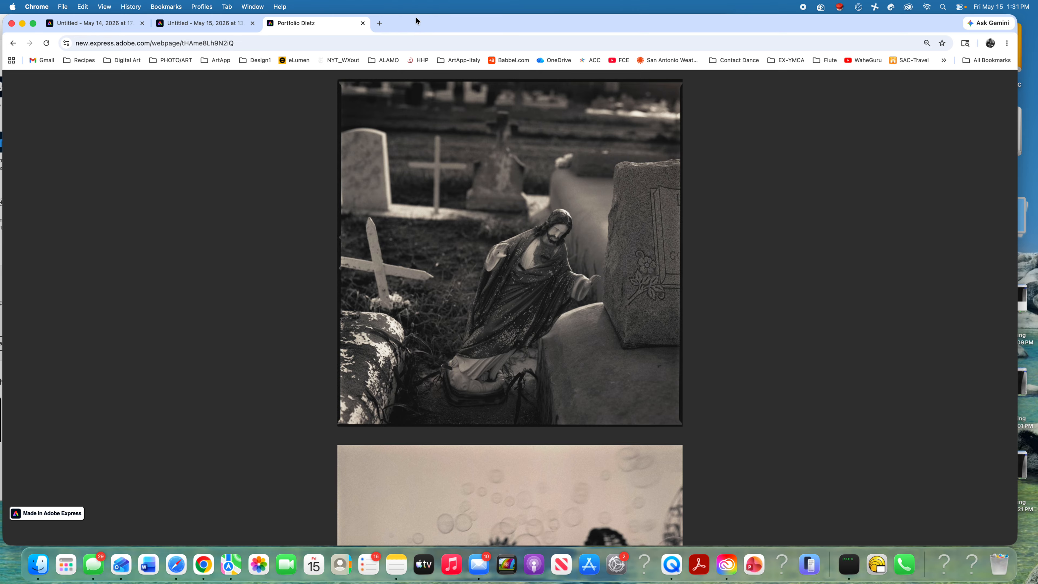
{"action": "scroll", "coordinate": [559, 130], "scroll_direction": "down", "scroll_amount": 10}
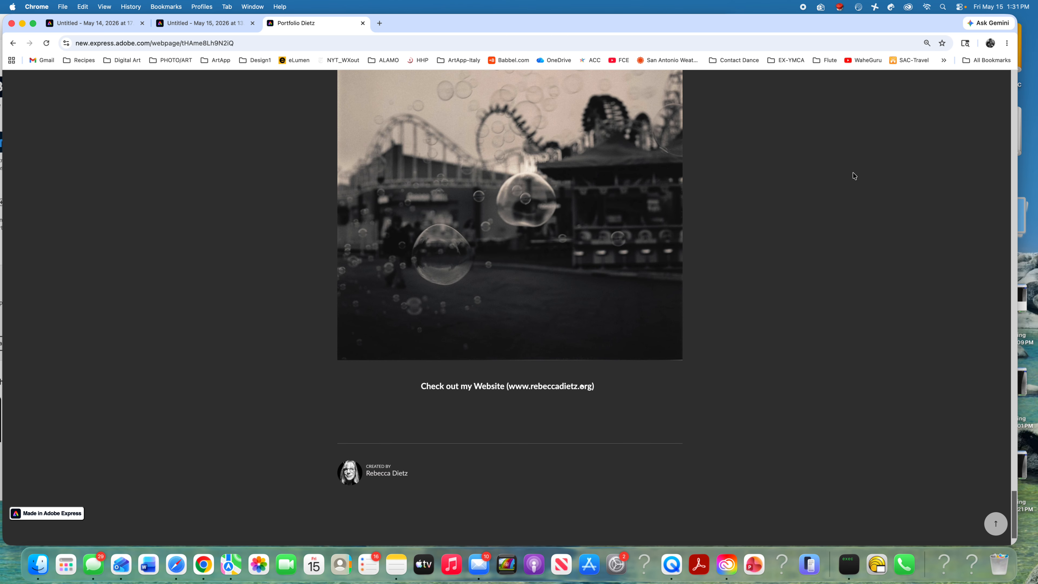
{"action": "scroll", "coordinate": [903, 144], "scroll_direction": "up", "scroll_amount": 20}
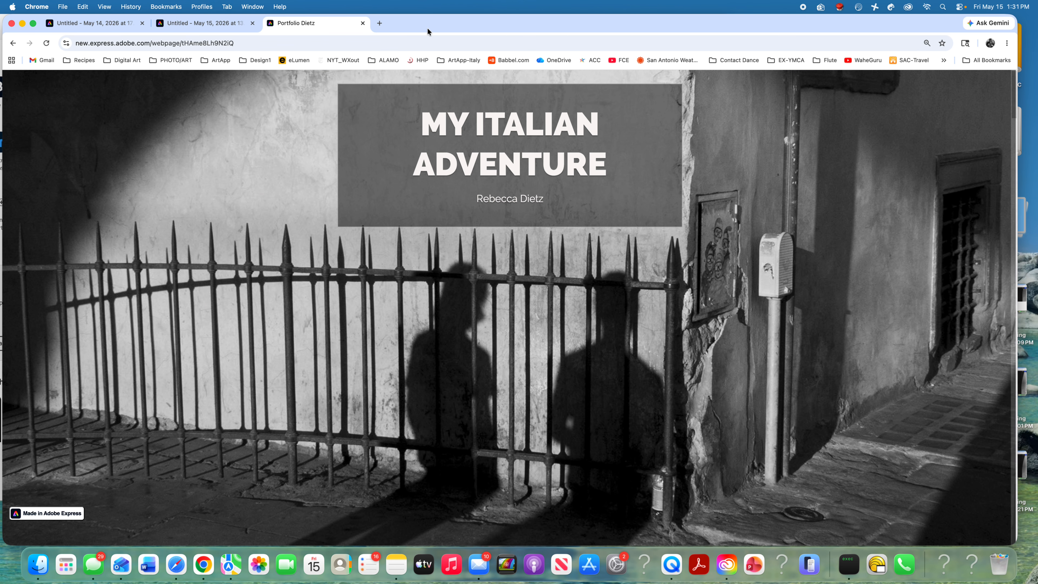